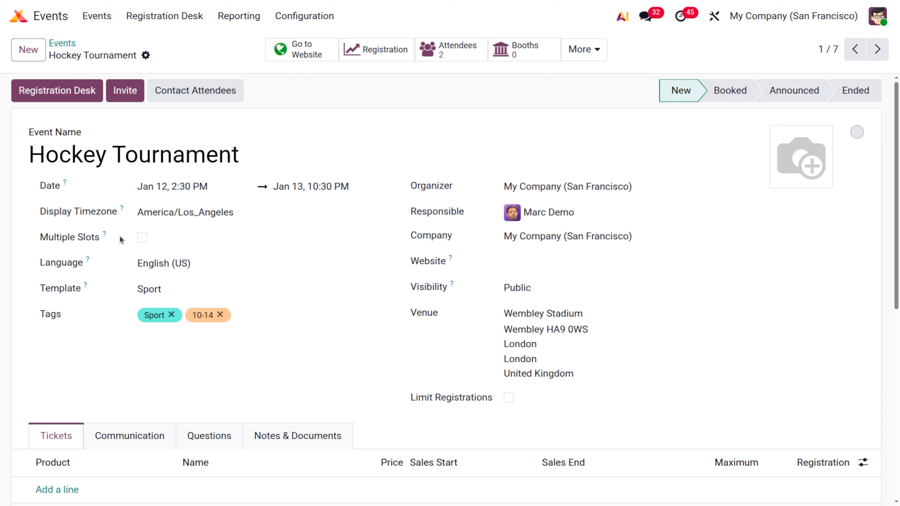
# Enable multiple slots for the Hockey Tournament event and open its slots calendar.
pyautogui.moveTo(108, 235)
pyautogui.click(142, 238)
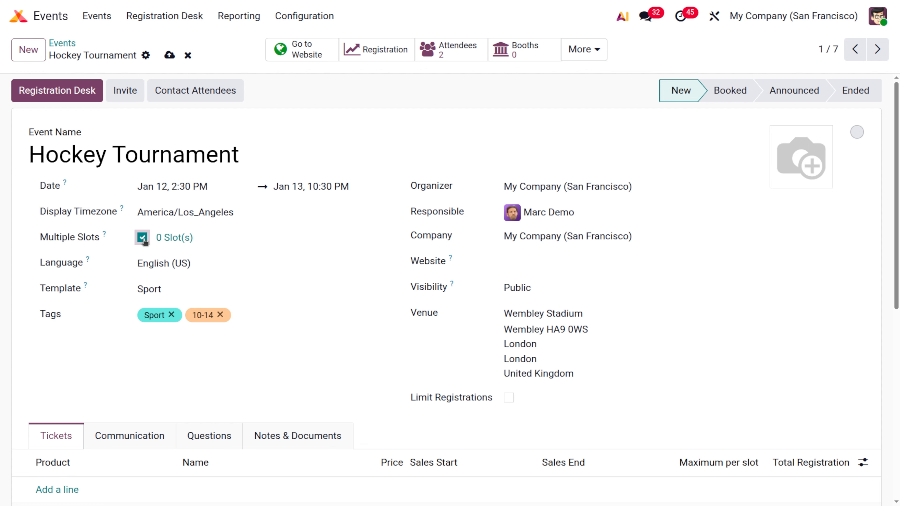
pyautogui.click(168, 238)
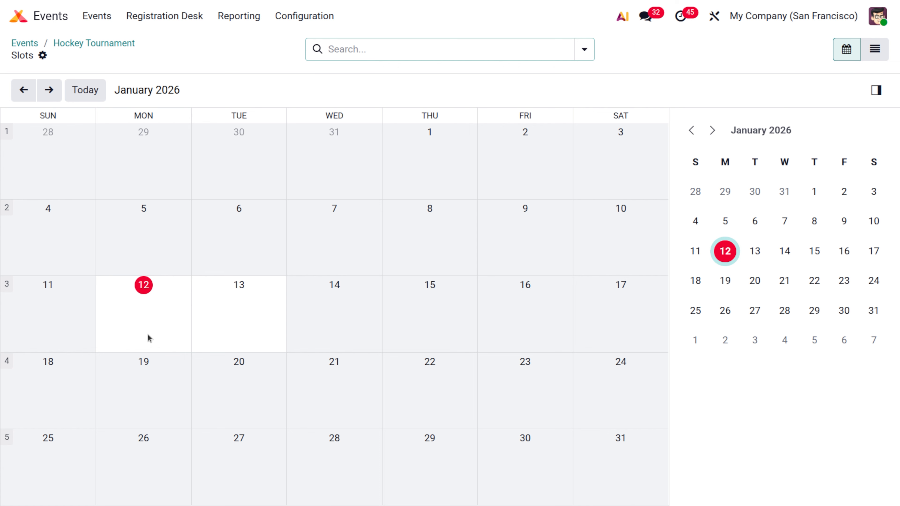
# Try to add orange 12:00pm to 1:00pm slots on both January 12 and January 13.
pyautogui.moveTo(138, 330); pyautogui.dragTo(228, 328)
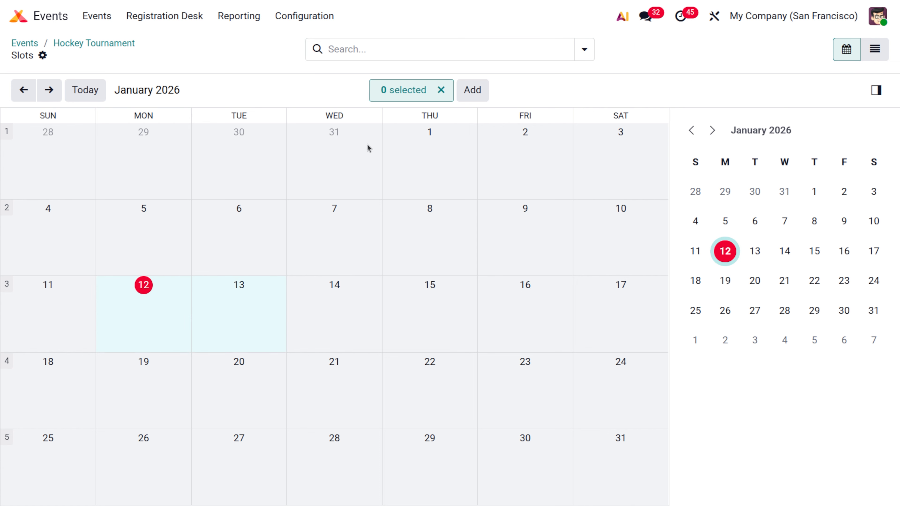
pyautogui.click(474, 93)
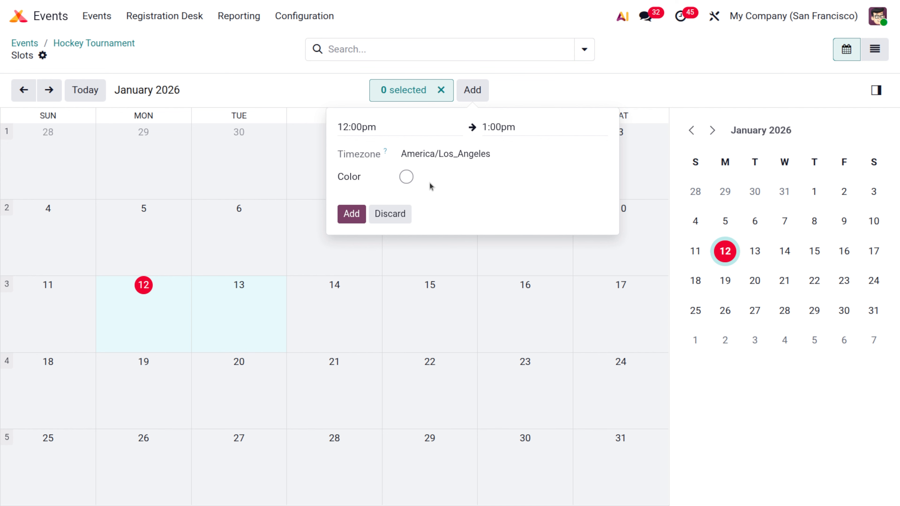
pyautogui.click(407, 177)
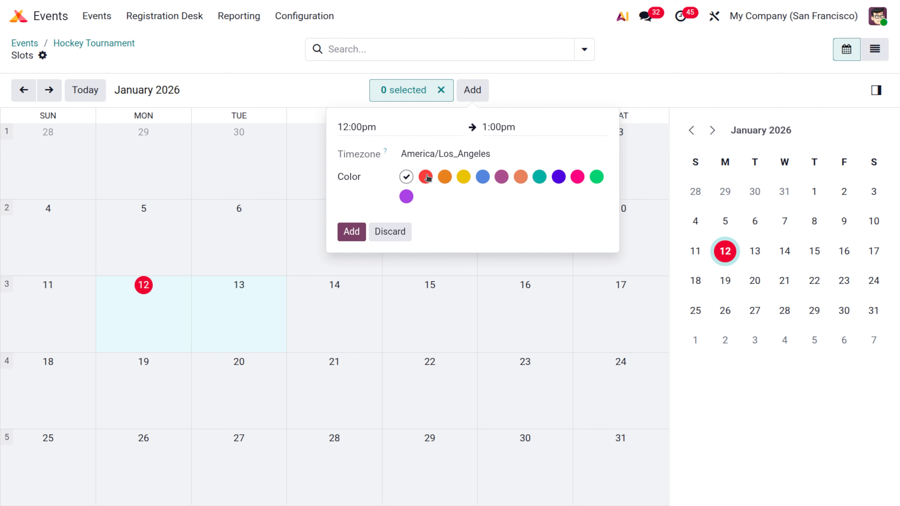
pyautogui.click(445, 176)
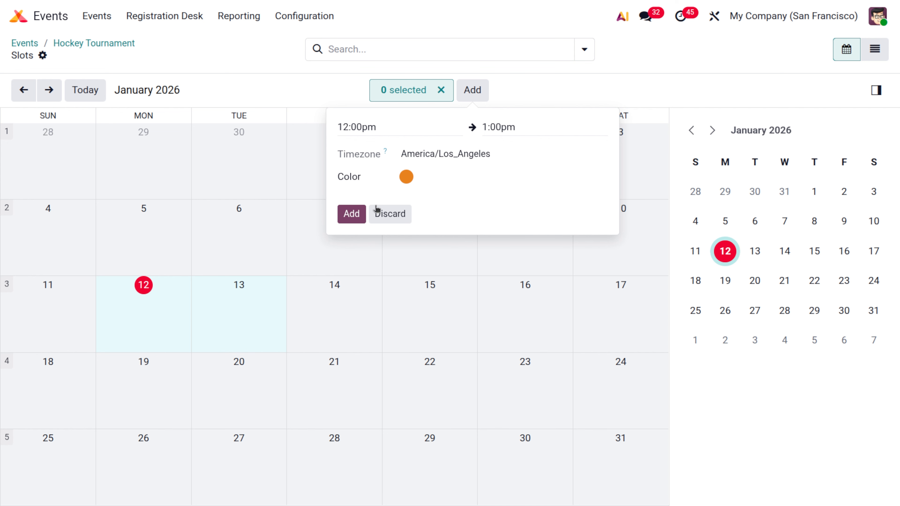
pyautogui.click(356, 213)
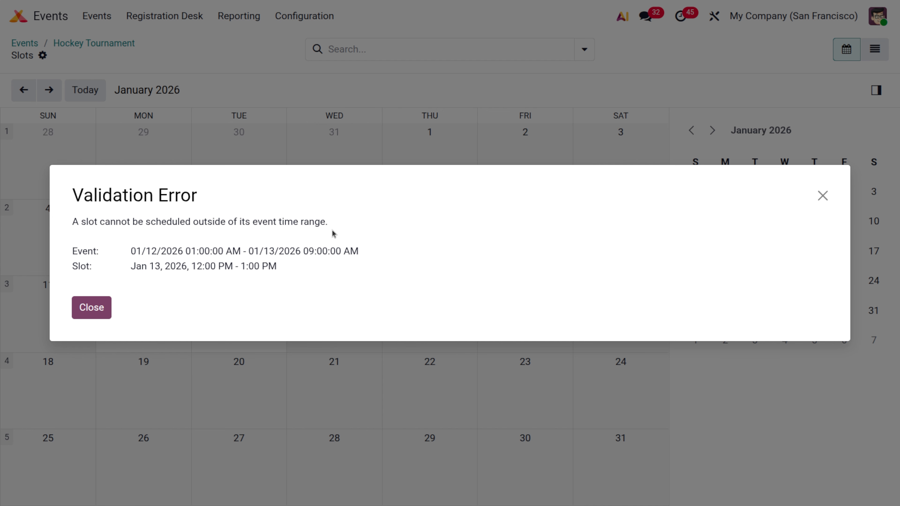
pyautogui.click(107, 308)
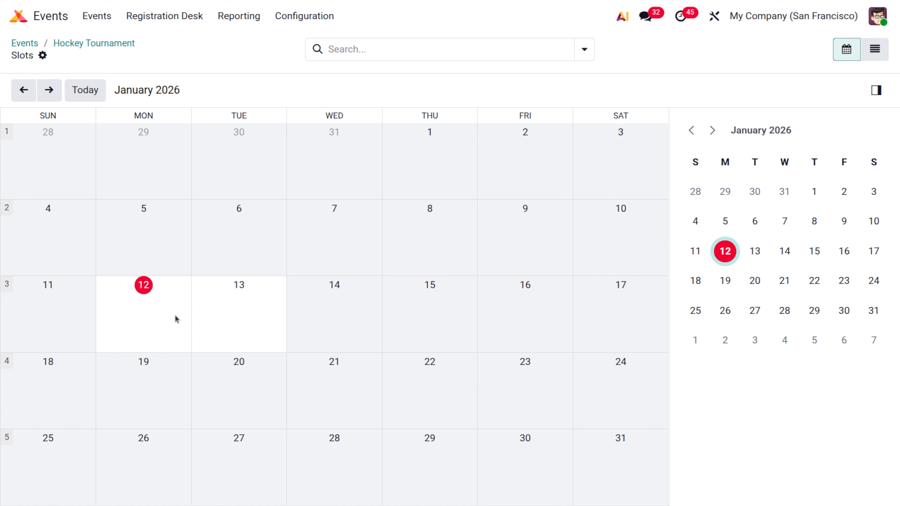
# Add an orange 12:00pm to 1:00pm slot on January 12 only, and return to the Hockey Tournament event.
pyautogui.click(174, 300)
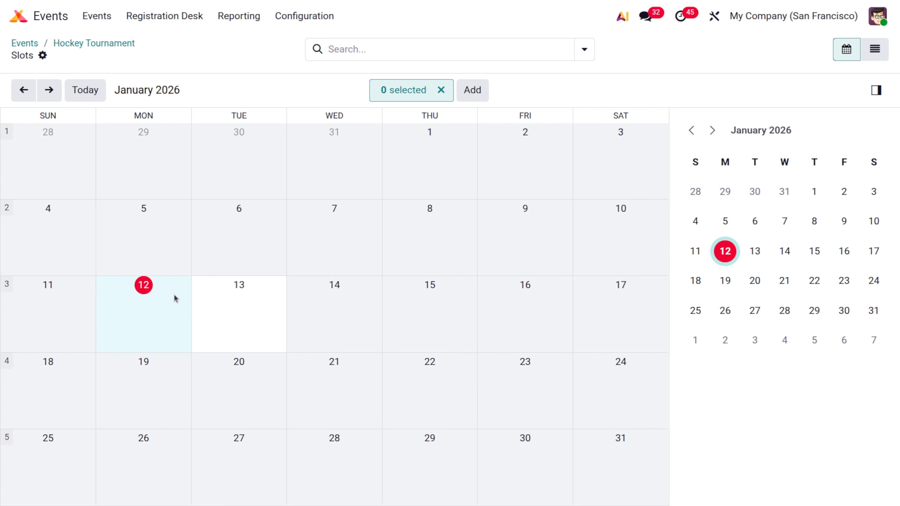
pyautogui.click(472, 92)
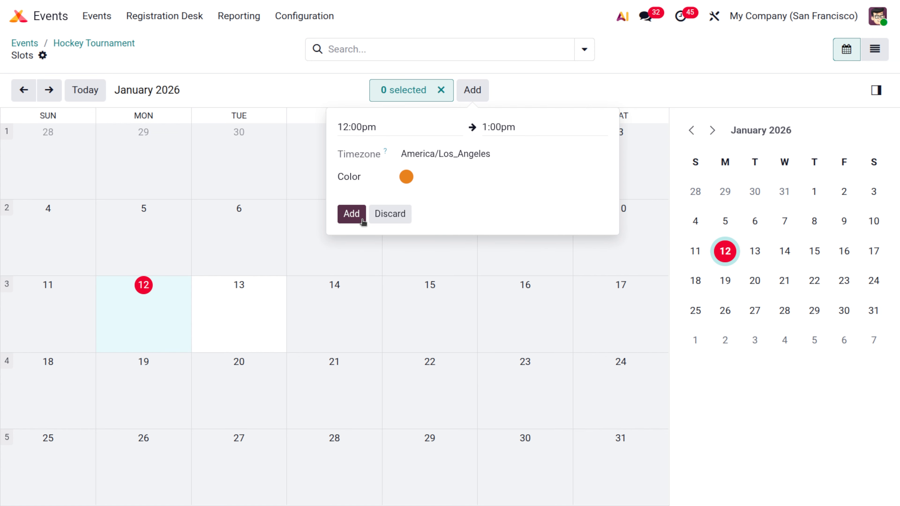
pyautogui.click(352, 214)
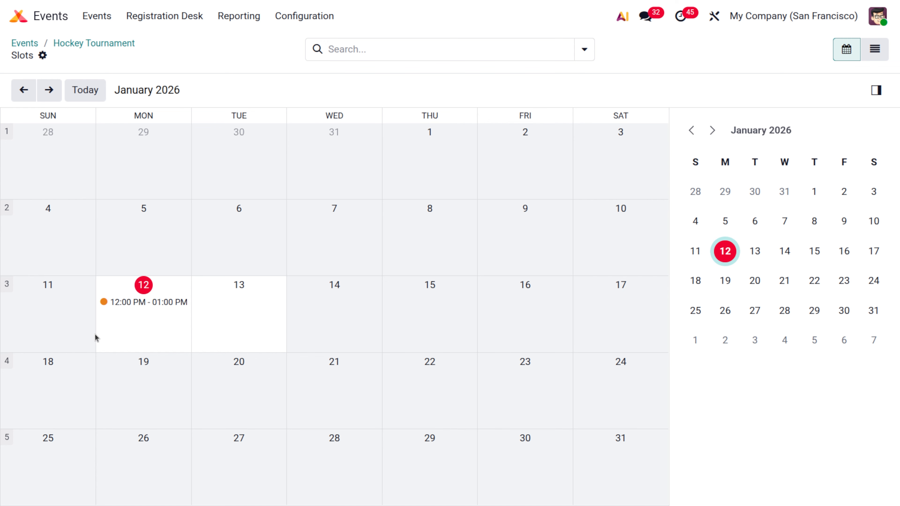
pyautogui.click(100, 50)
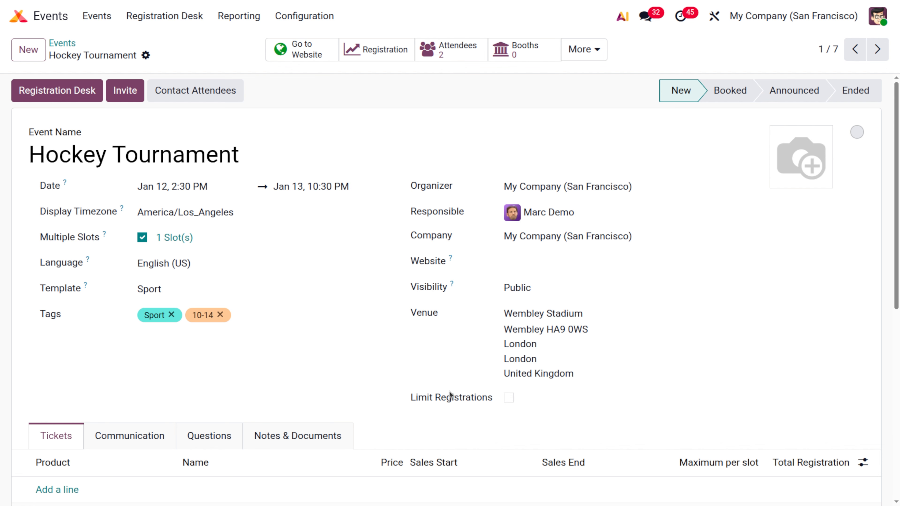
# Limit the Hockey Tournament's registrations to 10 attendees per slot and save the event.
pyautogui.click(511, 398)
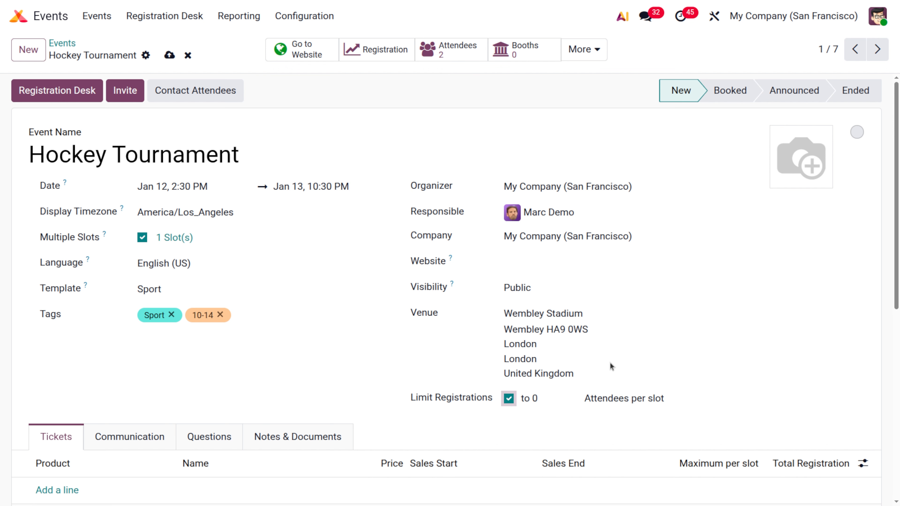
pyautogui.scroll(-8, 610, 365)
pyautogui.scroll(3, 610, 365)
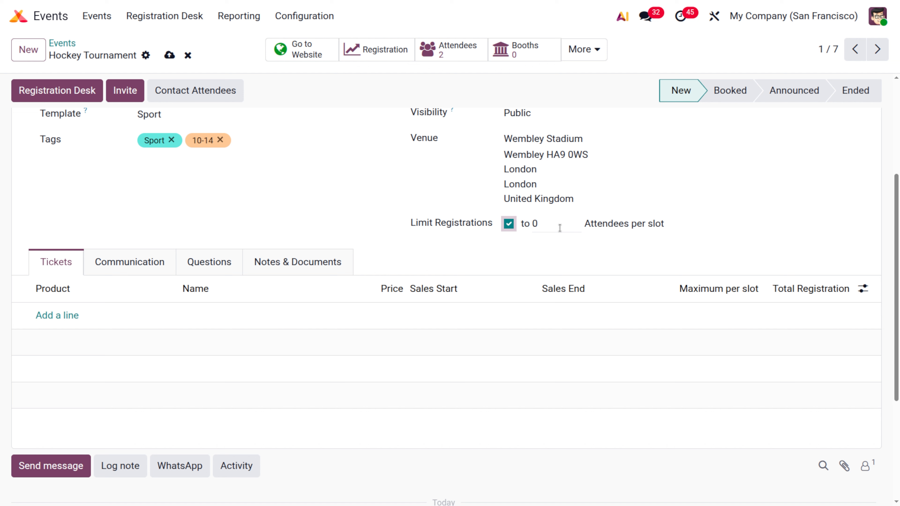
pyautogui.click(548, 223)
pyautogui.write('1')
pyautogui.click(170, 55)
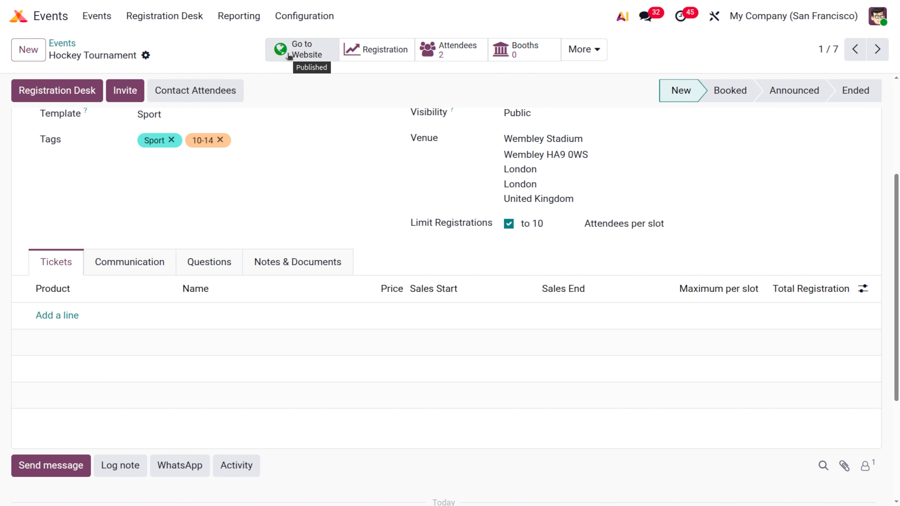
# Open the Conference for Architects event from the events overview and enable multiple slots for it.
pyautogui.click(62, 44)
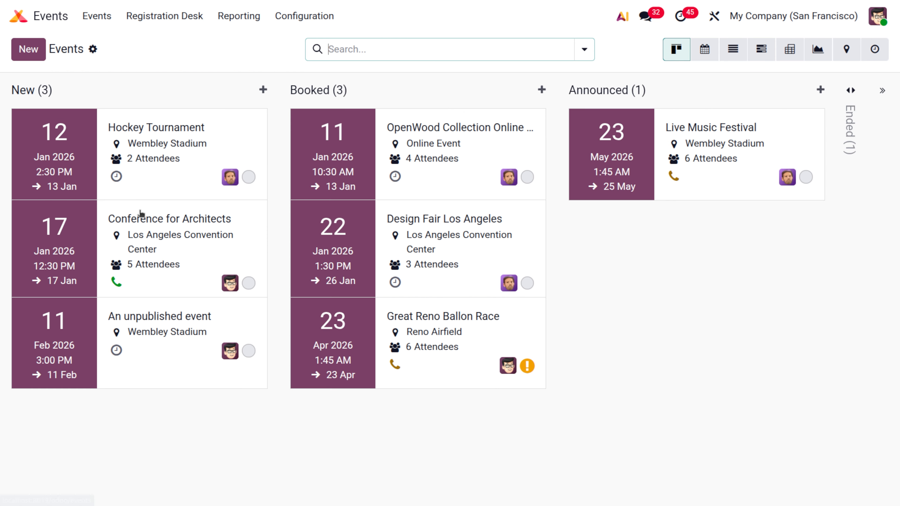
pyautogui.click(182, 277)
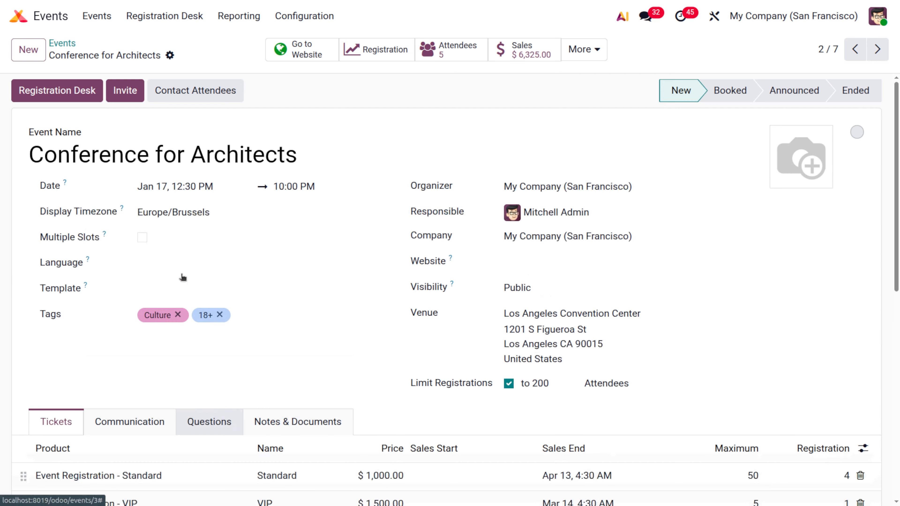
pyautogui.click(142, 237)
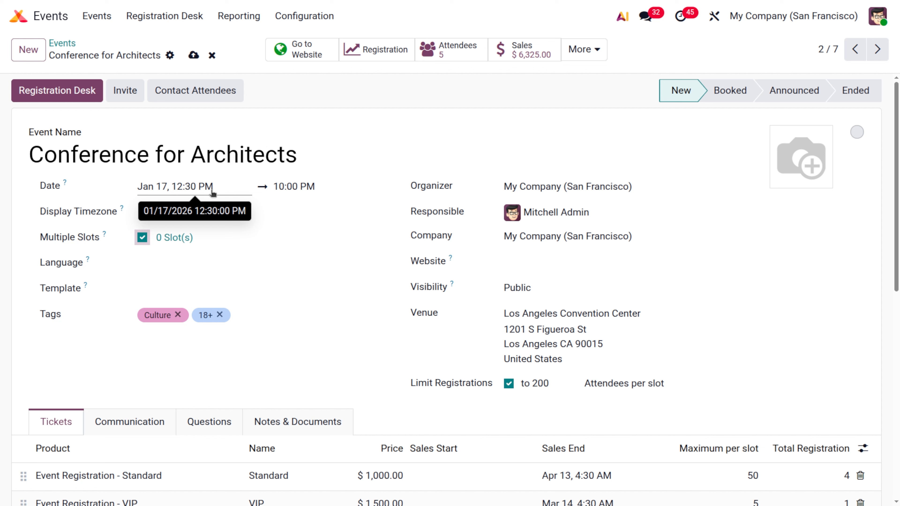
# Set the conference's end date to January 31, 2026 and save the event.
pyautogui.click(302, 185)
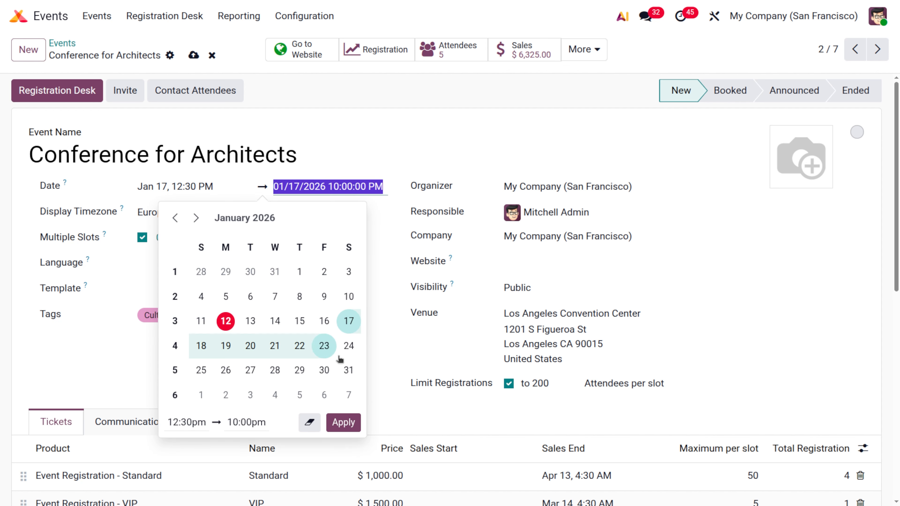
pyautogui.click(348, 370)
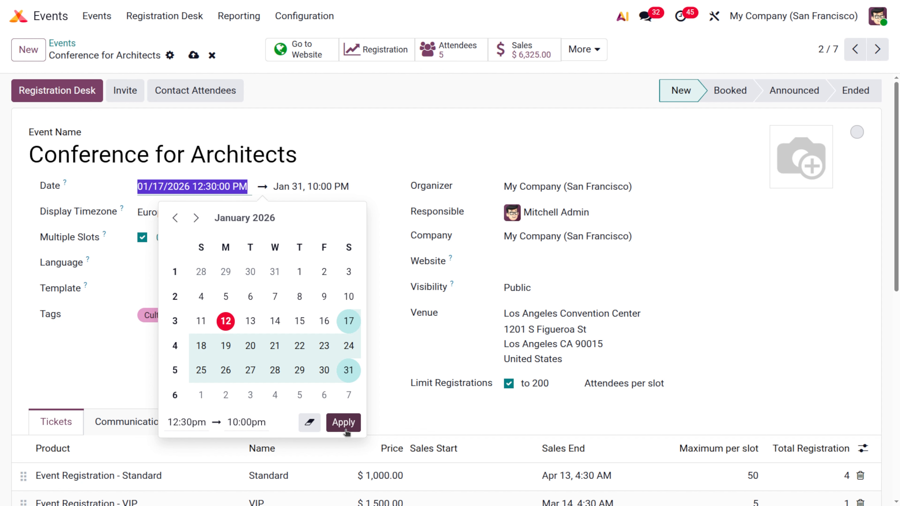
pyautogui.click(344, 422)
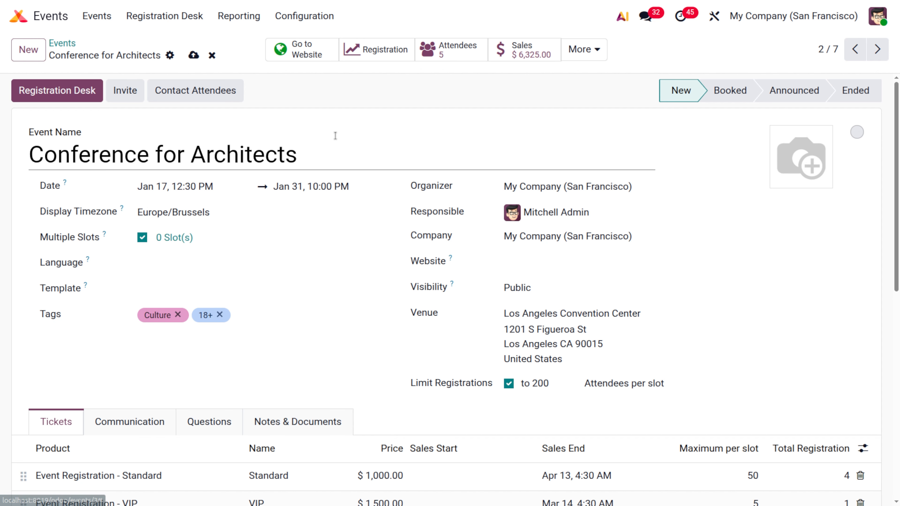
pyautogui.click(193, 55)
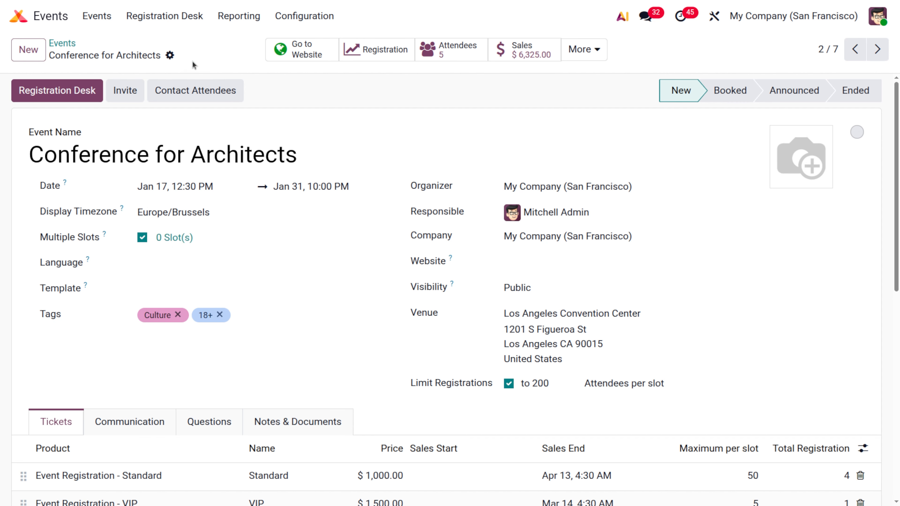
# Add blue 12:00pm to 1:00pm slots on January 19 through 23 for the conference, and return to the event.
pyautogui.click(169, 238)
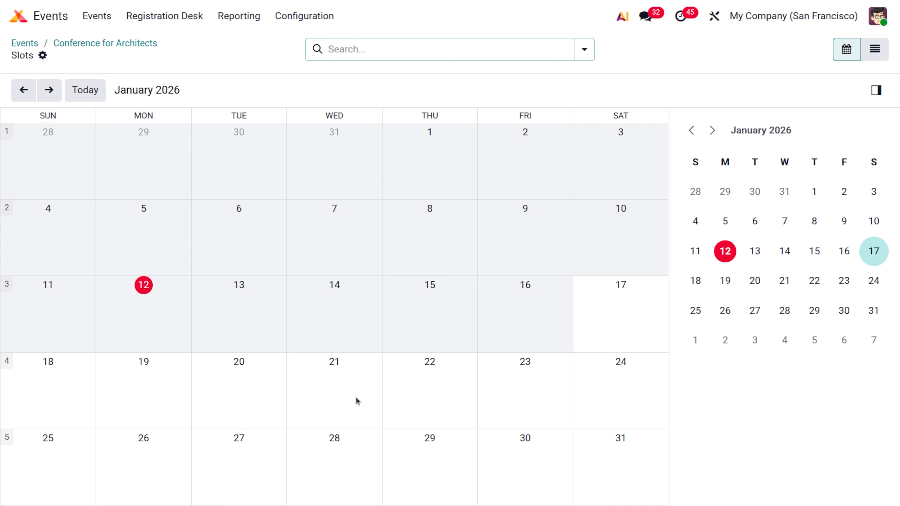
pyautogui.moveTo(147, 380); pyautogui.dragTo(541, 393)
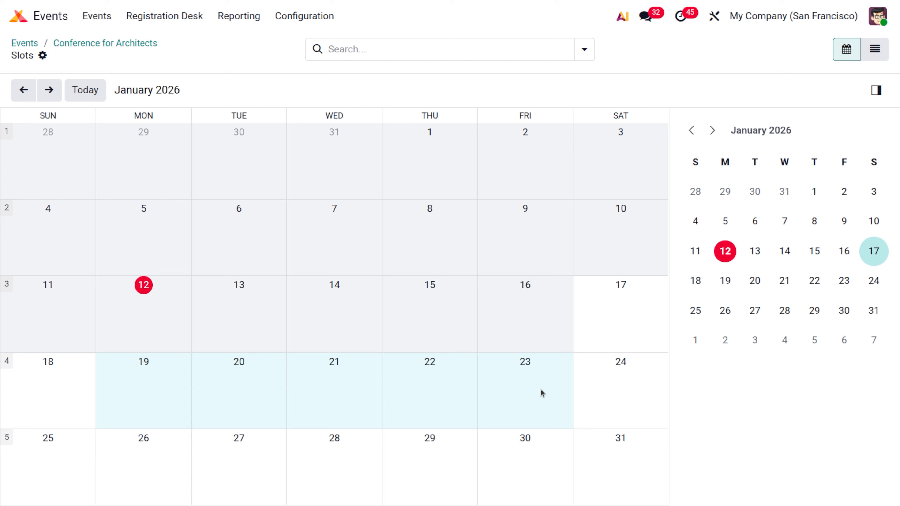
pyautogui.click(472, 93)
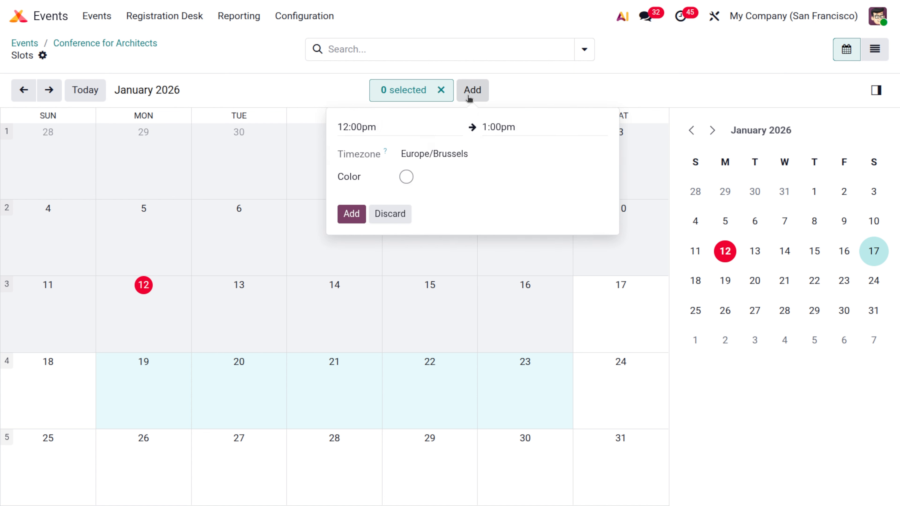
pyautogui.click(407, 177)
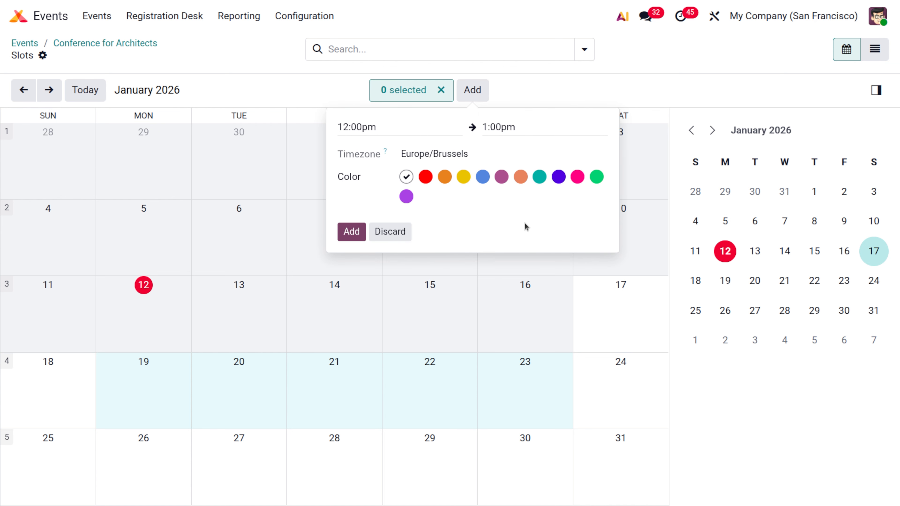
pyautogui.click(486, 178)
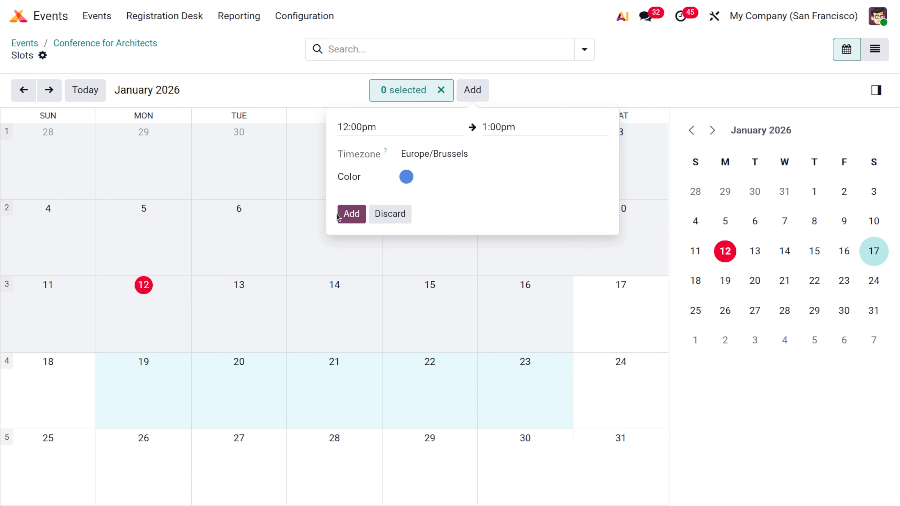
pyautogui.click(349, 214)
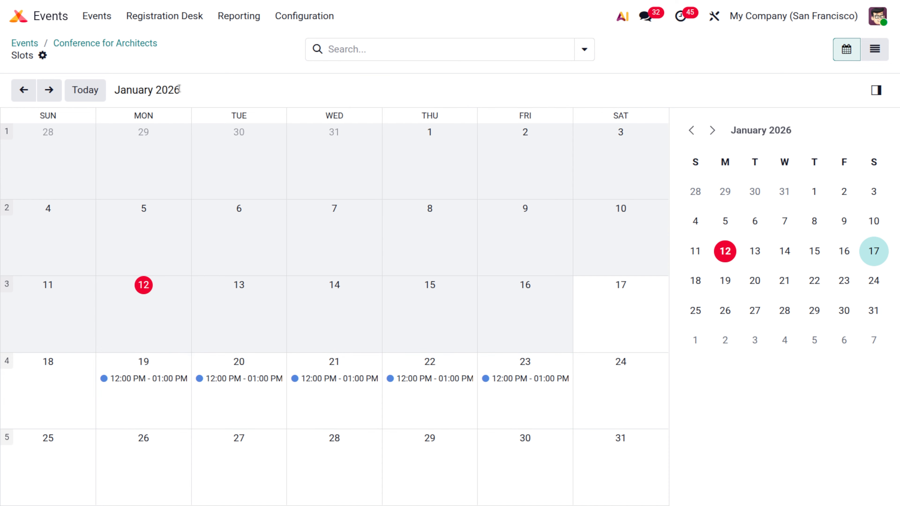
pyautogui.click(121, 43)
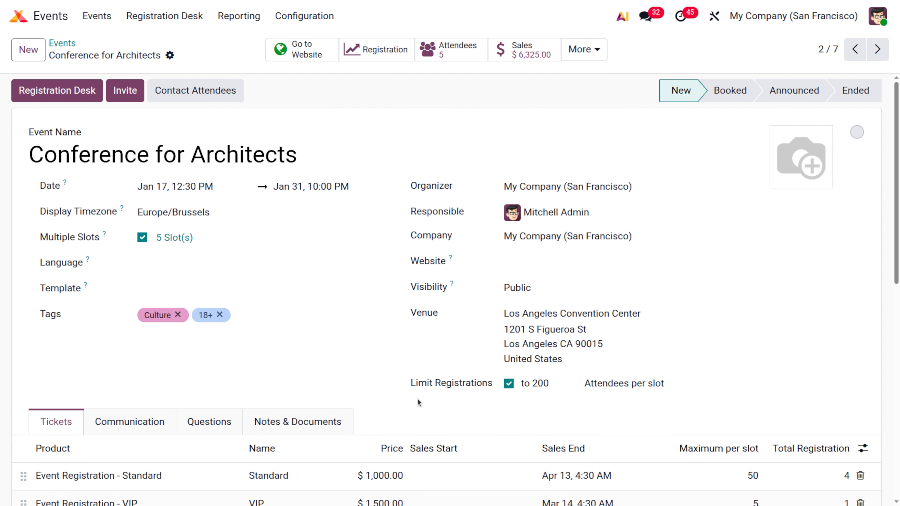
# Show the Description, Limit per Order and Color columns in the conference's ticket list.
pyautogui.scroll(-5, 518, 391)
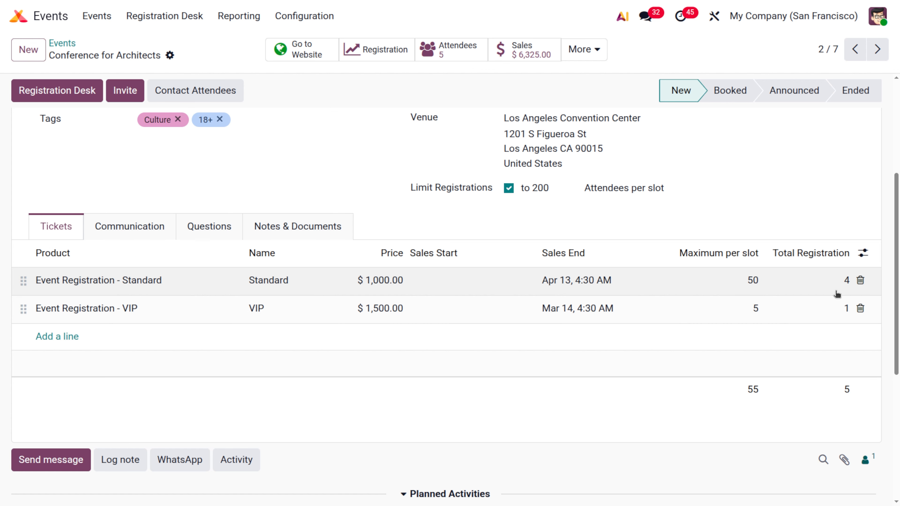
pyautogui.click(862, 253)
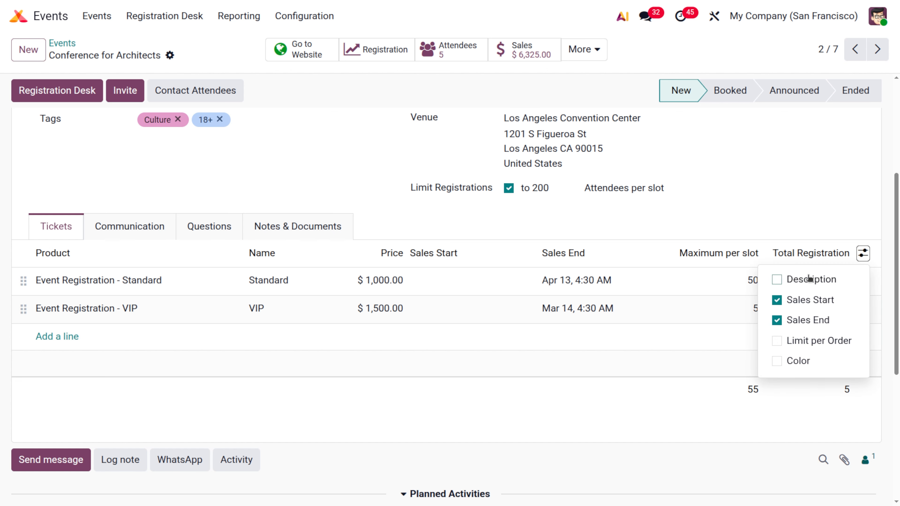
pyautogui.click(777, 279)
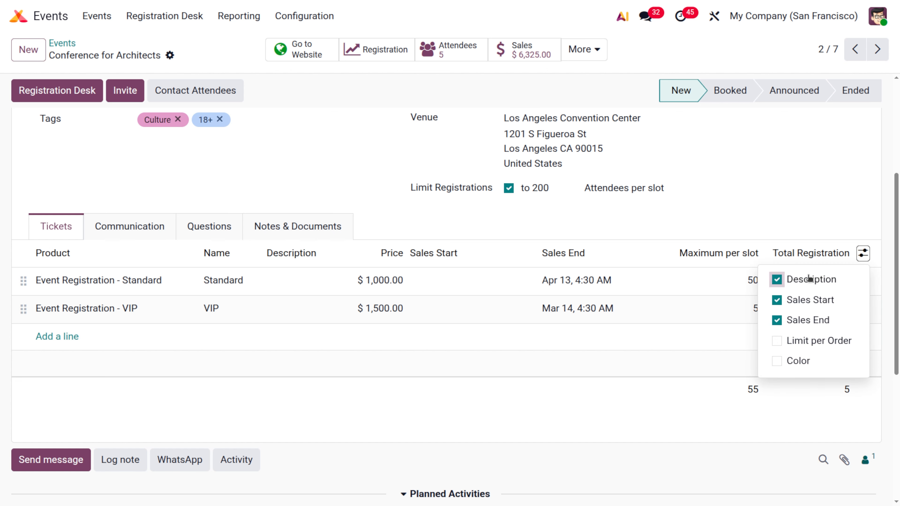
pyautogui.click(776, 341)
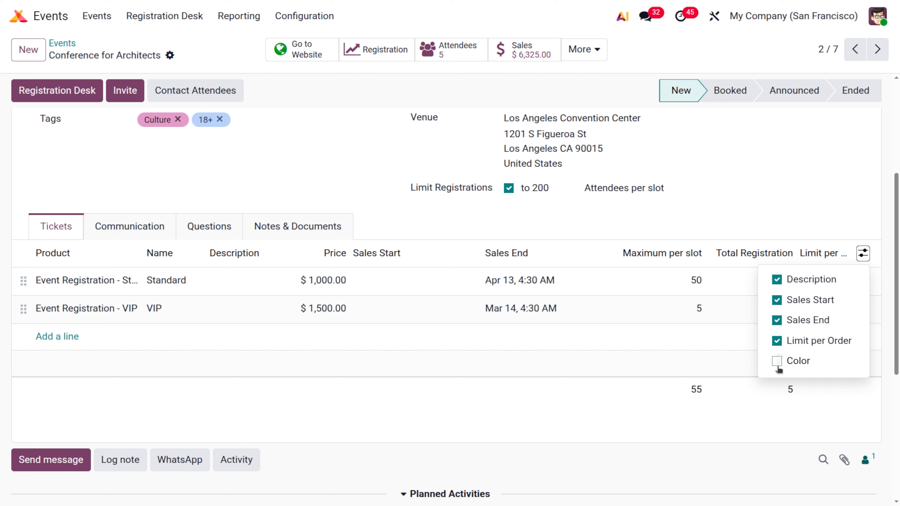
pyautogui.click(777, 361)
pyautogui.click(542, 392)
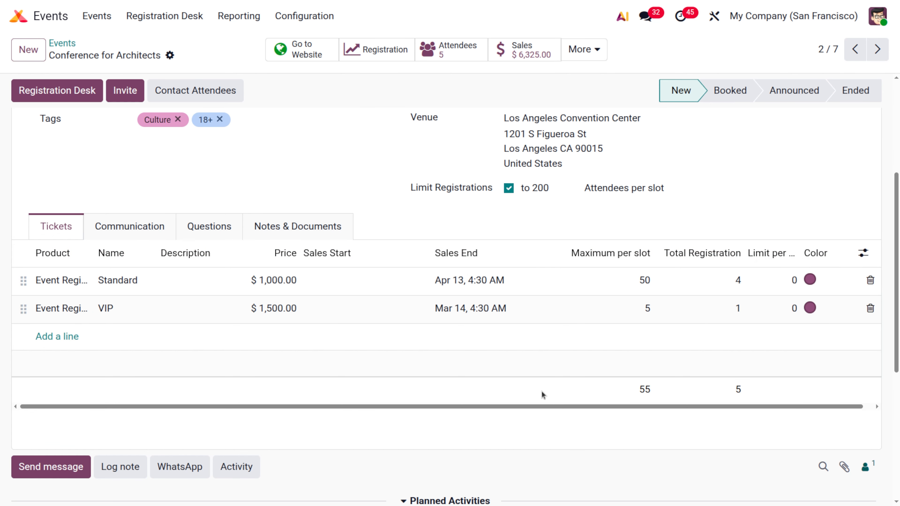
# Review the conference's communication lines, checking the template and channel choices for the registration confirmation and the reminder and badge mail lines.
pyautogui.click(159, 230)
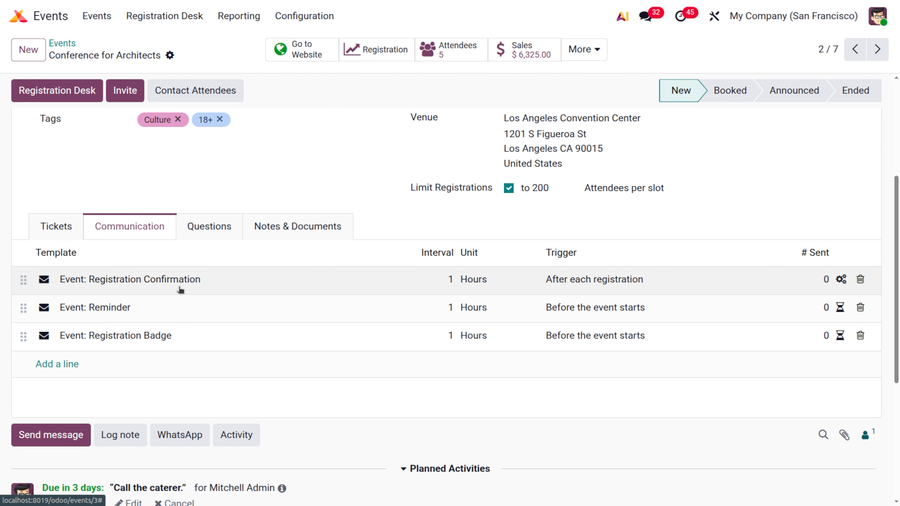
pyautogui.click(218, 281)
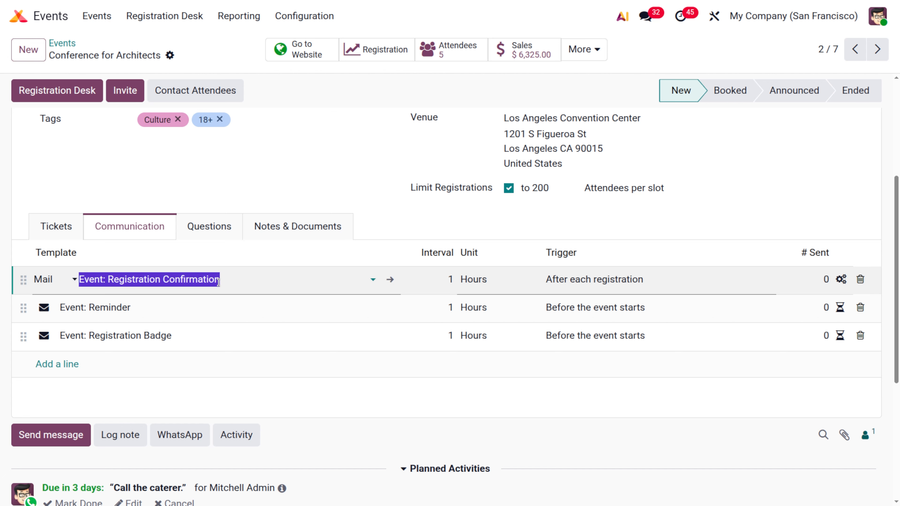
pyautogui.click(235, 282)
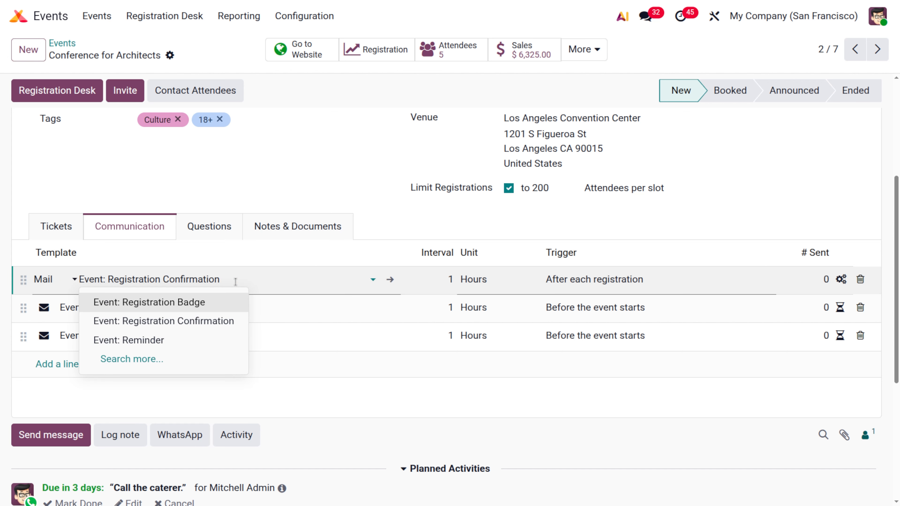
pyautogui.click(49, 281)
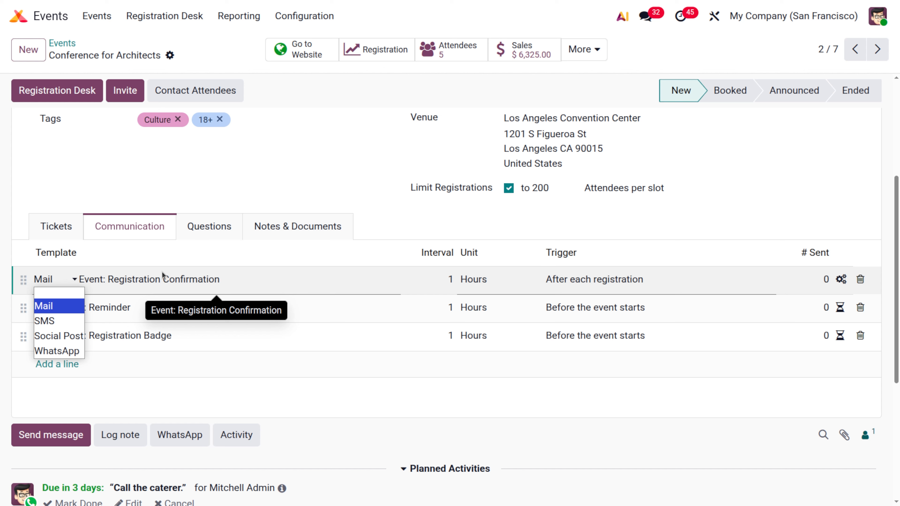
pyautogui.click(295, 280)
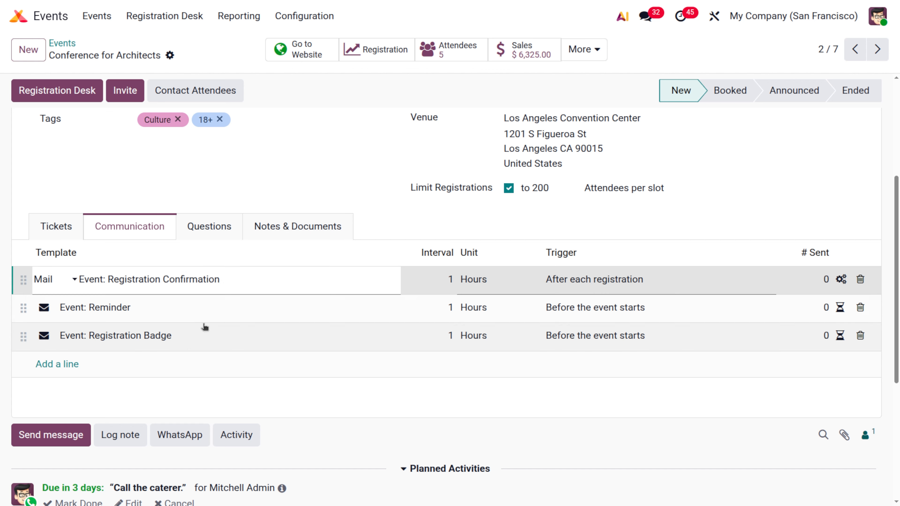
pyautogui.click(195, 320)
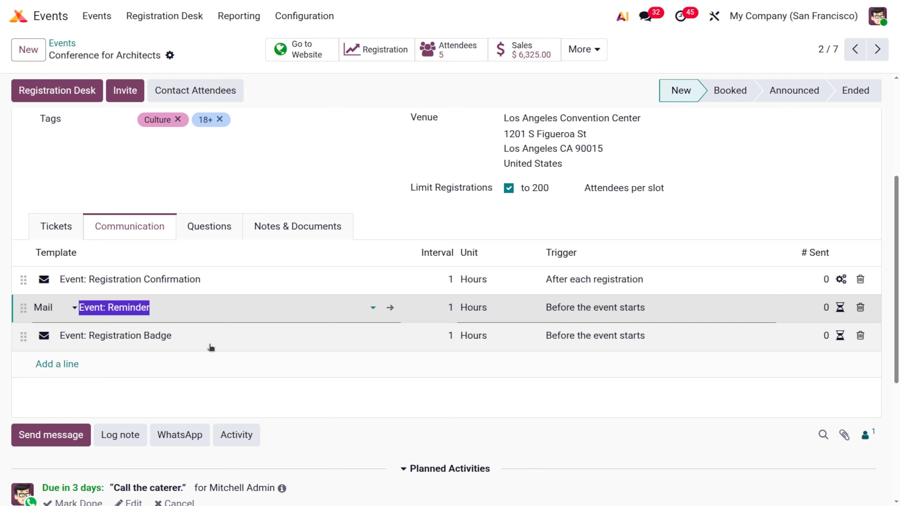
pyautogui.click(211, 337)
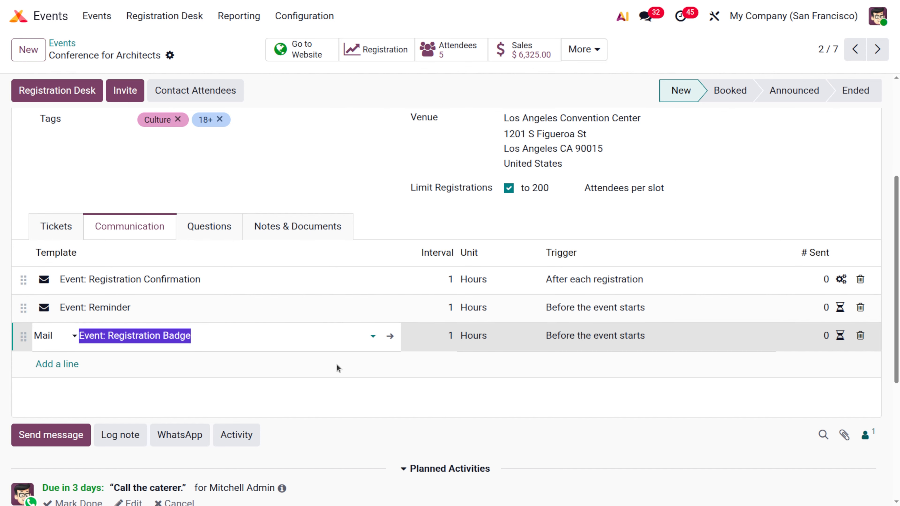
# Check which reusable questions can be added to the conference's registration questions, without adding any.
pyautogui.click(198, 218)
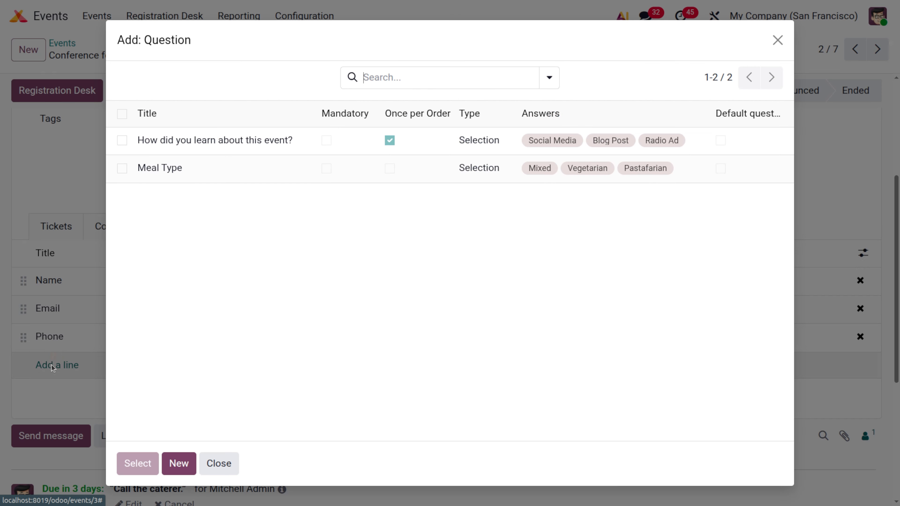
pyautogui.click(53, 365)
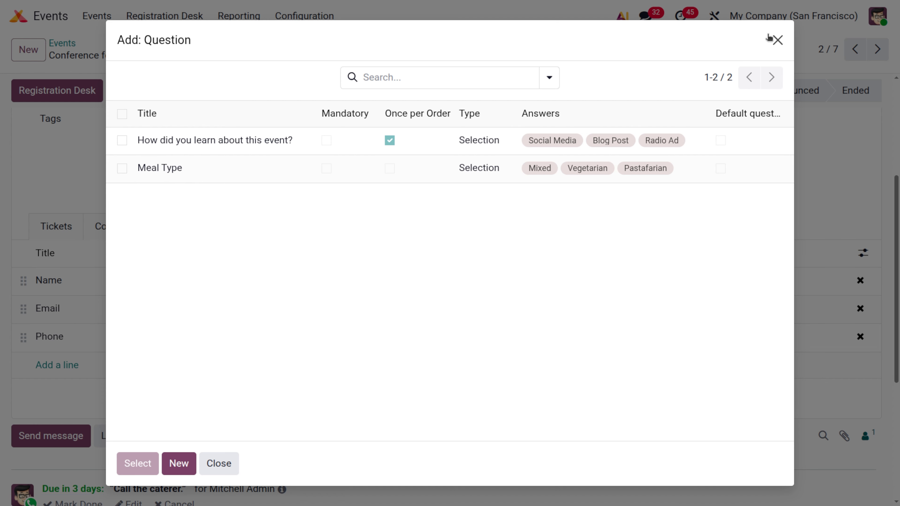
pyautogui.click(777, 40)
# Create a new event question in the Events configuration titled "what position you have in your company".
pyautogui.click(324, 14)
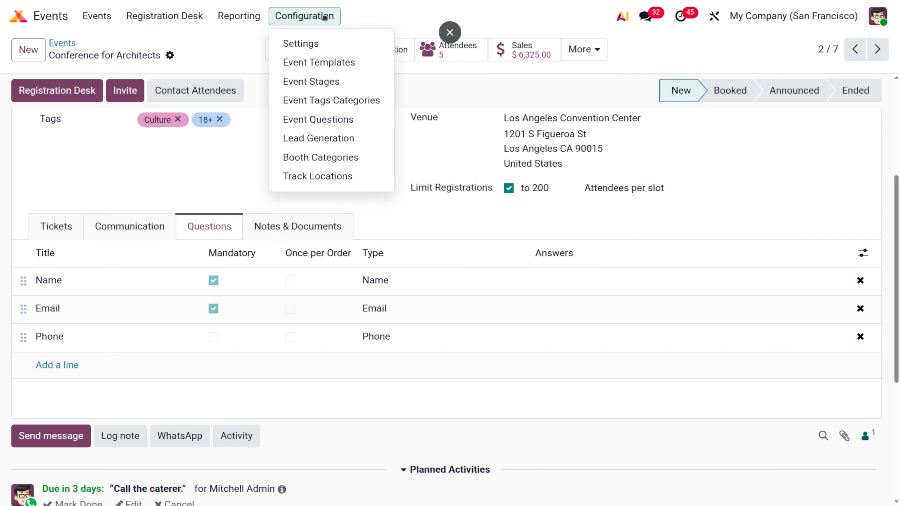
pyautogui.click(322, 122)
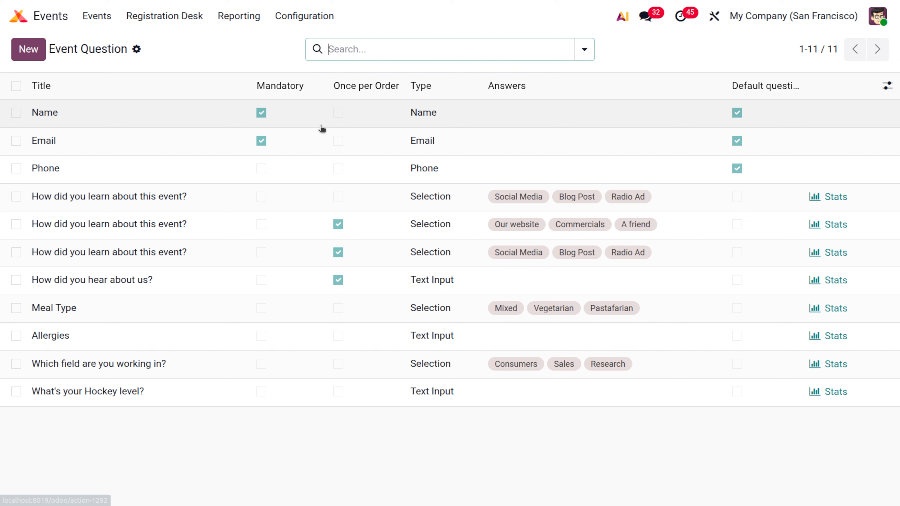
pyautogui.click(22, 62)
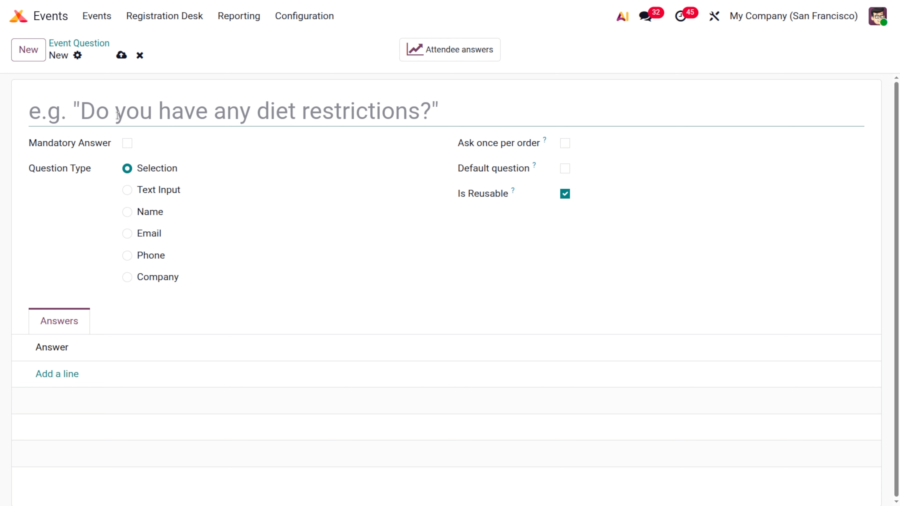
pyautogui.write('what position')
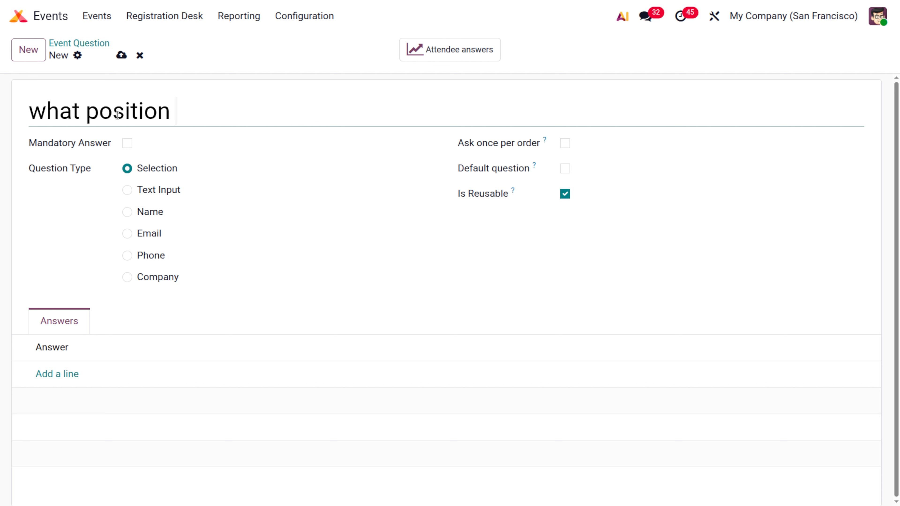
pyautogui.write(' you have i')
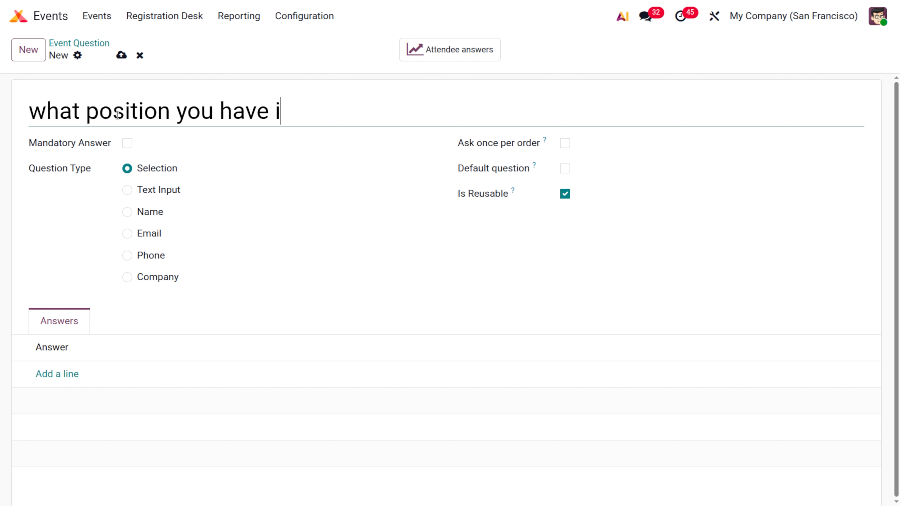
pyautogui.write('n your')
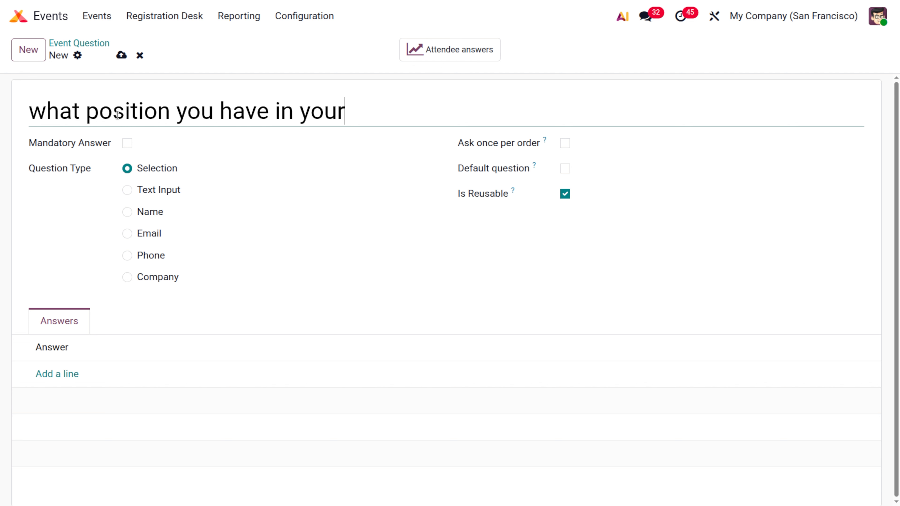
pyautogui.write(' compant')
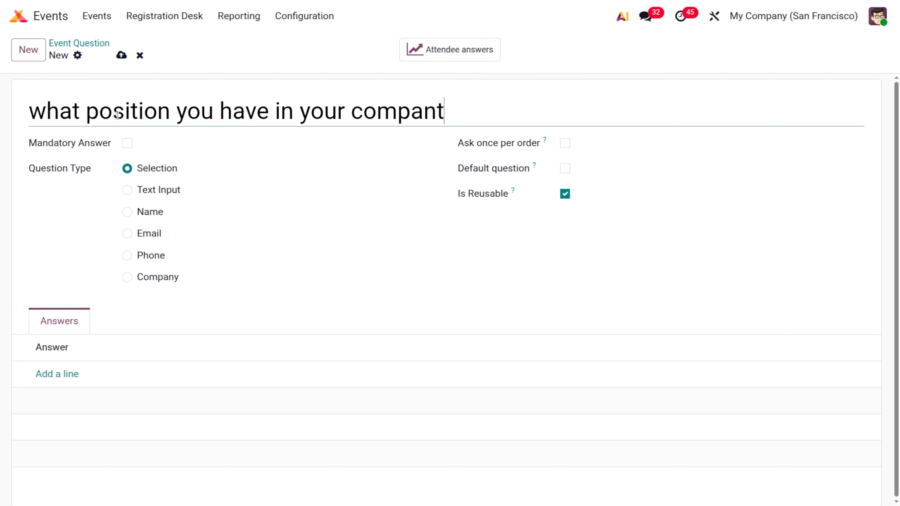
pyautogui.press('BackSpace')
pyautogui.write('y')
# Add the answers "entry level", "manager", "c-level" and "speclist" to the new question.
pyautogui.click(50, 374)
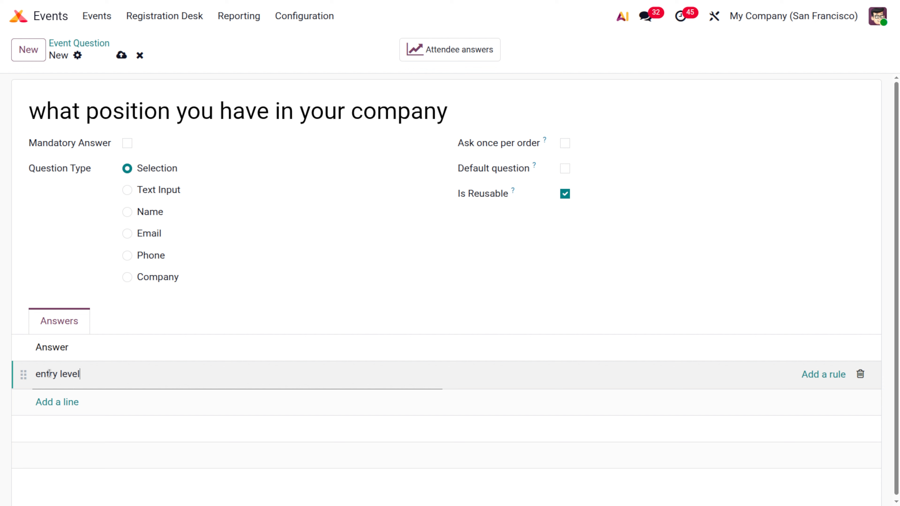
pyautogui.click(60, 402)
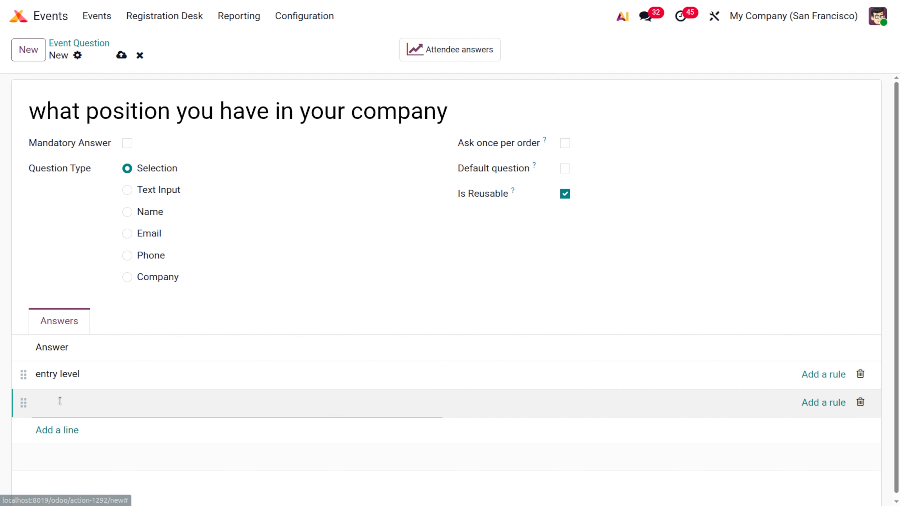
pyautogui.write('mana')
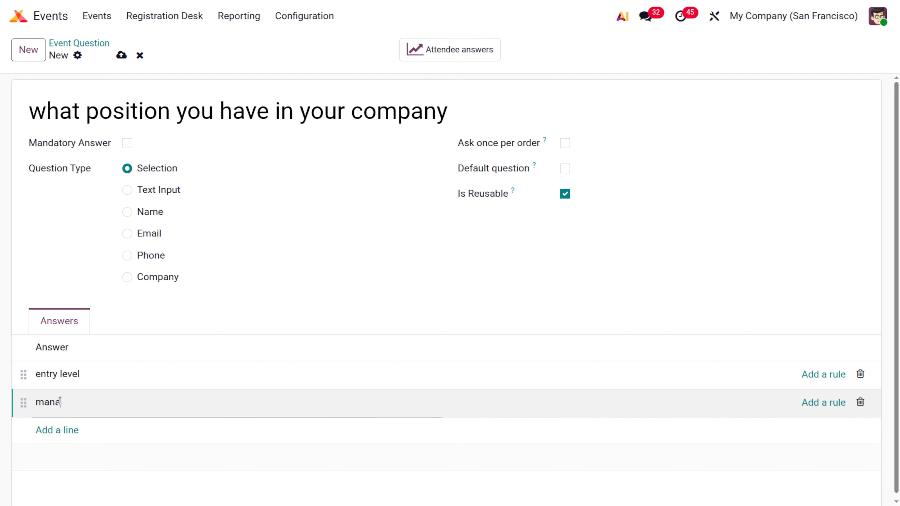
pyautogui.write('ger')
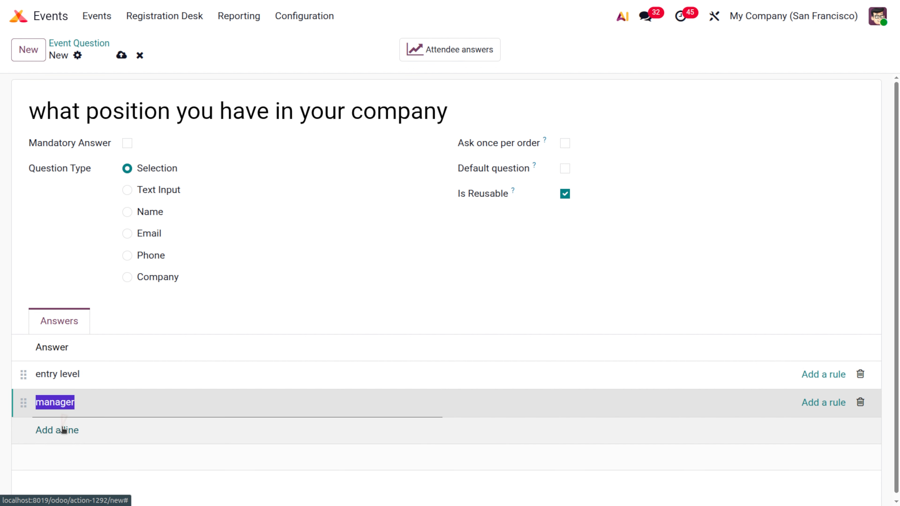
pyautogui.click(60, 430)
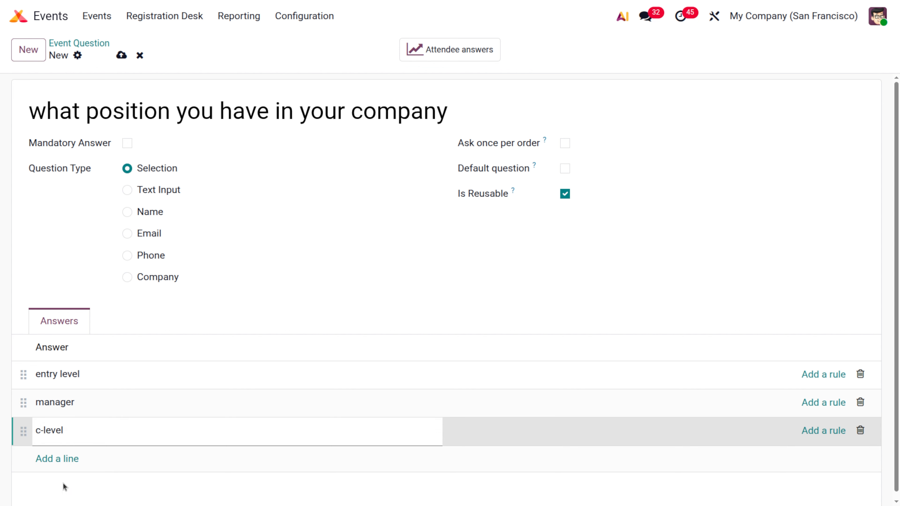
pyautogui.click(59, 458)
pyautogui.write('spe')
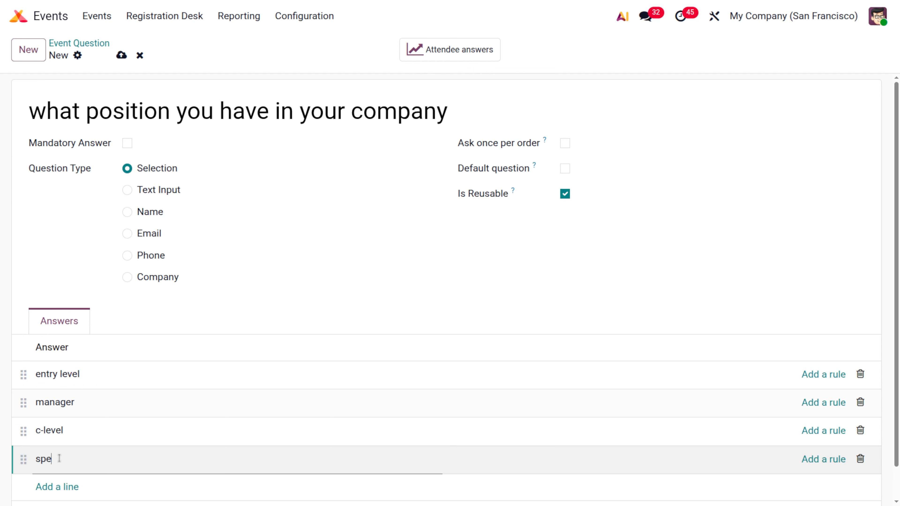
pyautogui.write('clist')
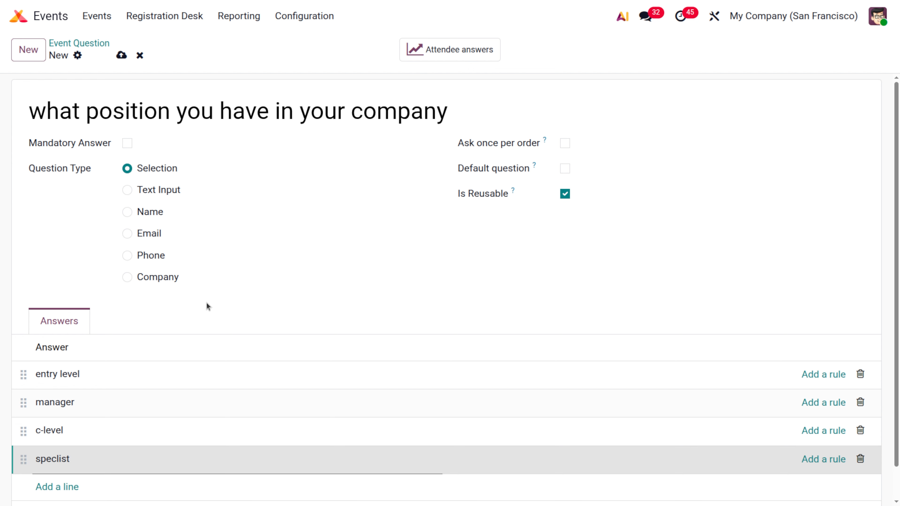
# Mark the company position question as a default question, save it and return to the event question list.
pyautogui.click(565, 169)
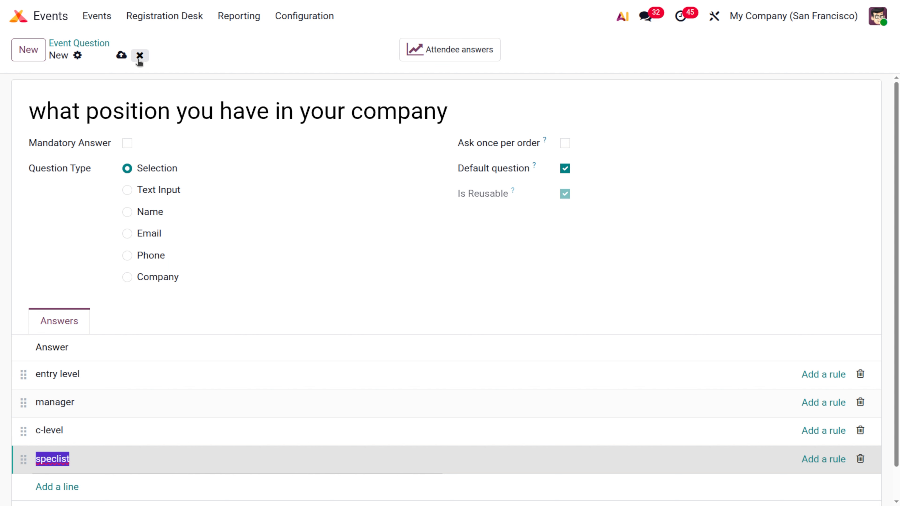
pyautogui.click(121, 55)
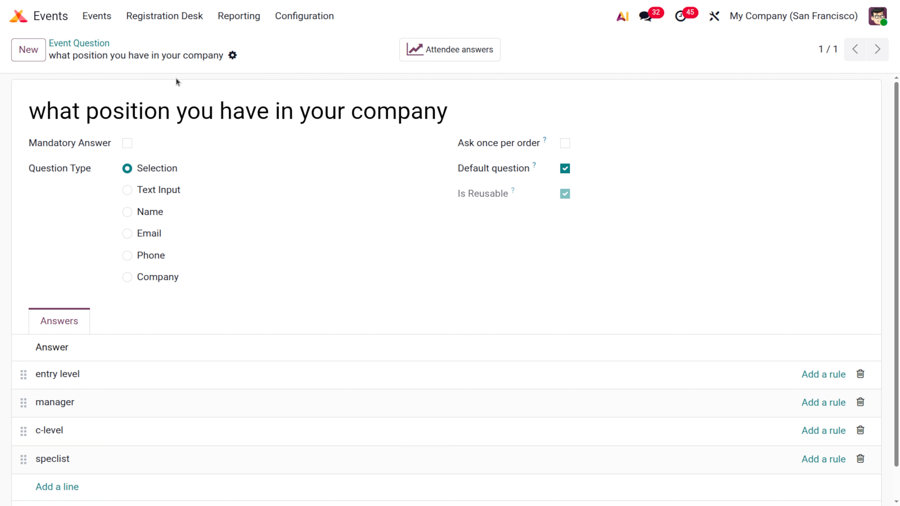
pyautogui.click(93, 43)
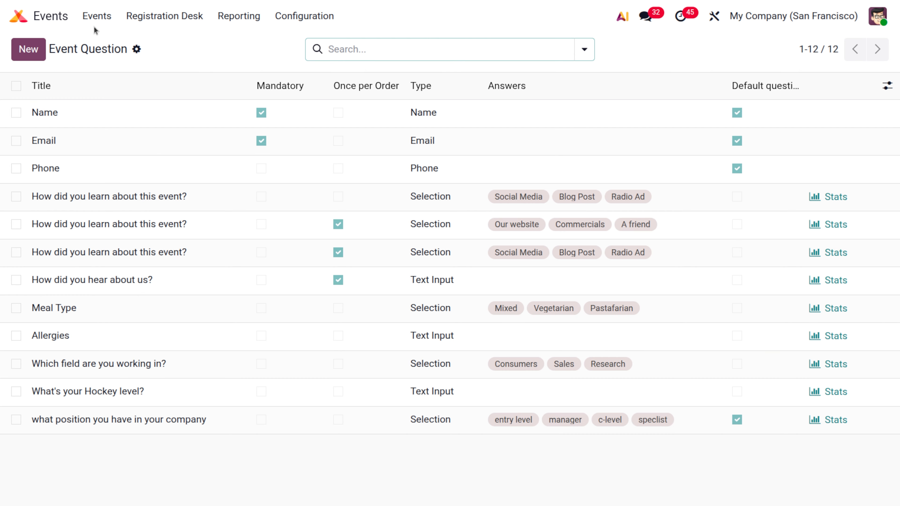
# Open the Conference for Architects event and add "what position you have in your company" to its questions.
pyautogui.click(96, 16)
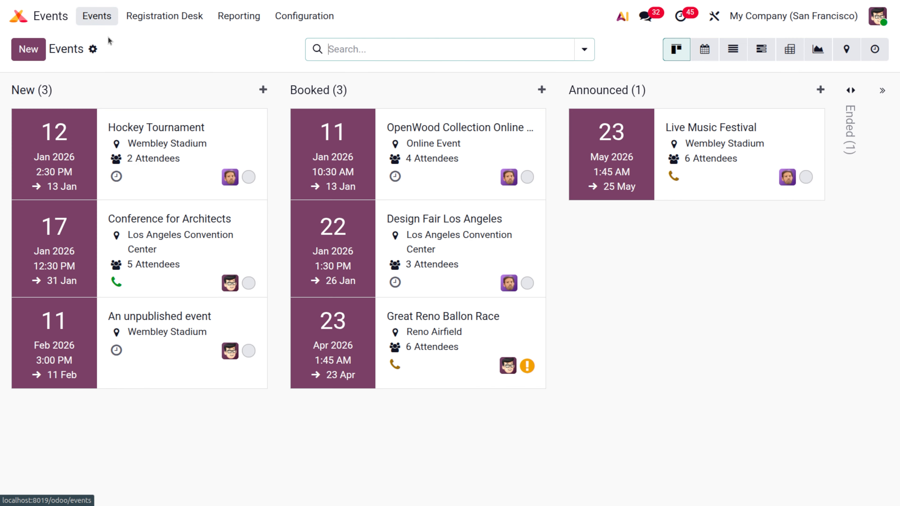
pyautogui.click(170, 262)
pyautogui.click(211, 429)
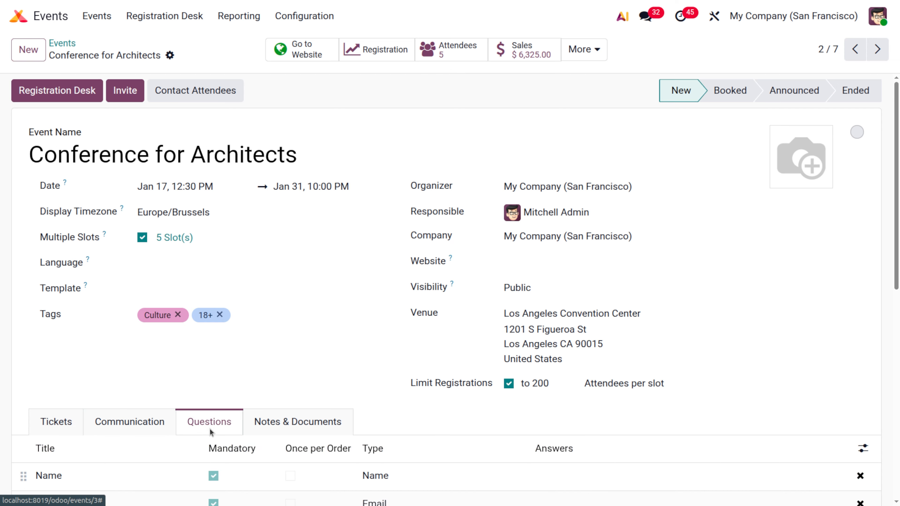
pyautogui.scroll(-5, 357, 420)
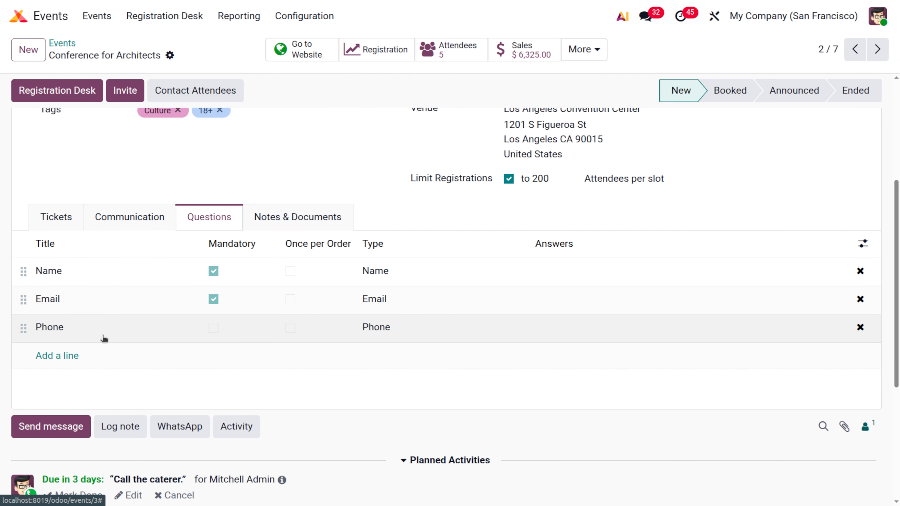
pyautogui.click(55, 356)
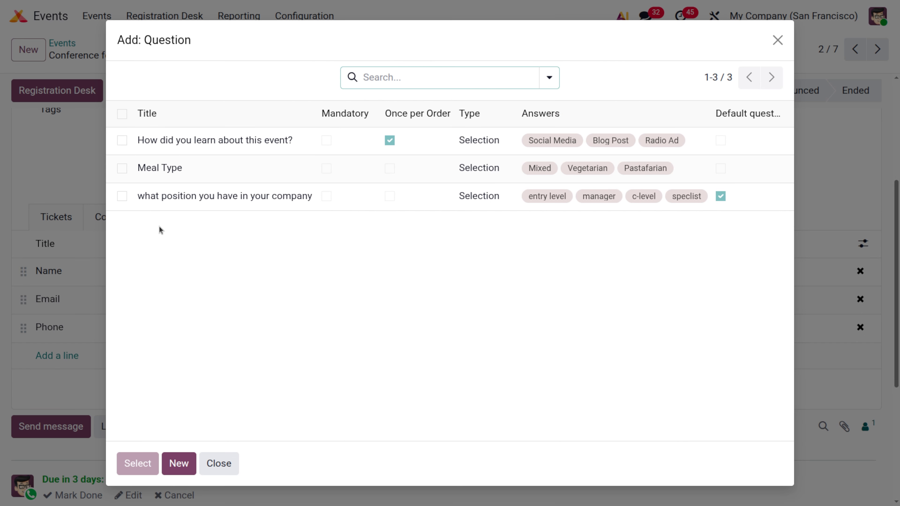
pyautogui.click(122, 196)
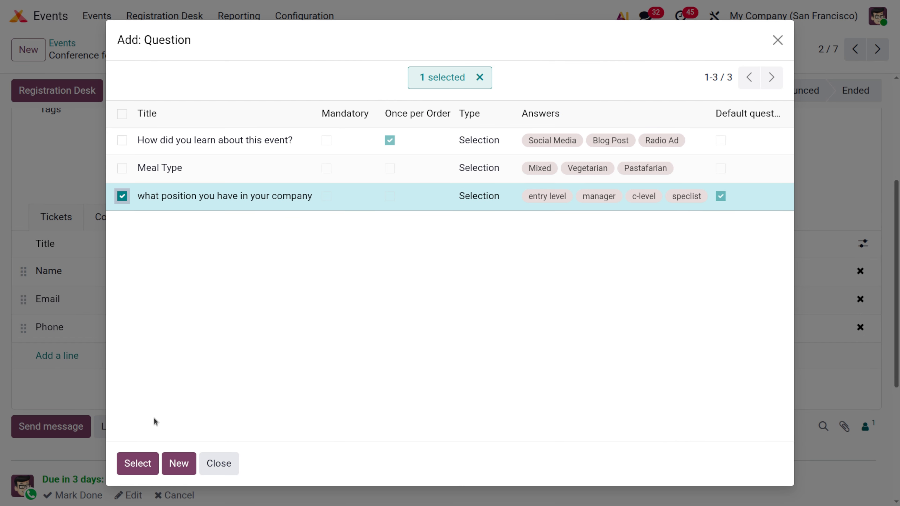
pyautogui.click(145, 459)
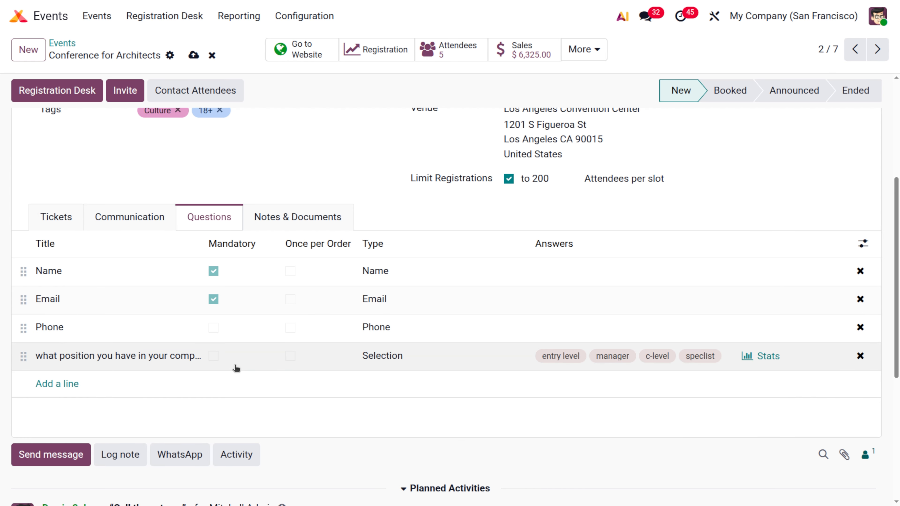
# Make the conference's company position question mandatory, save the event and return to the events overview.
pyautogui.click(210, 351)
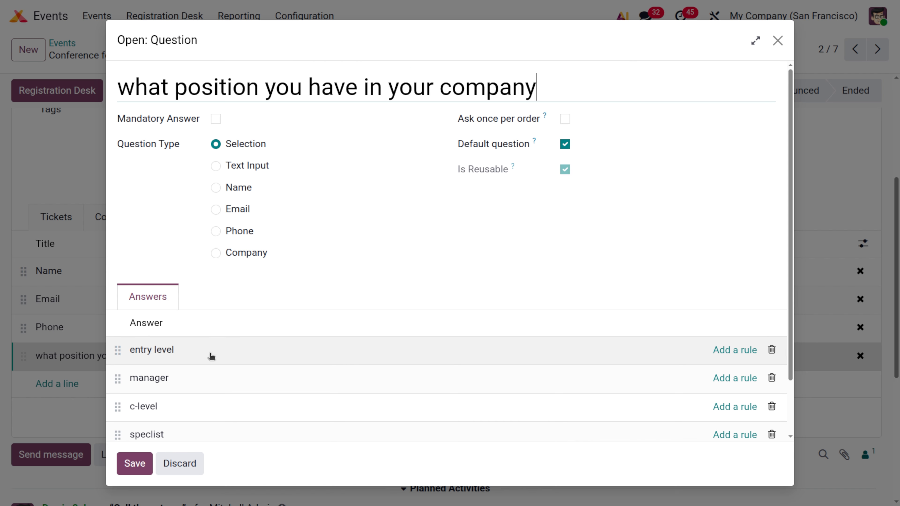
pyautogui.click(216, 118)
pyautogui.click(148, 461)
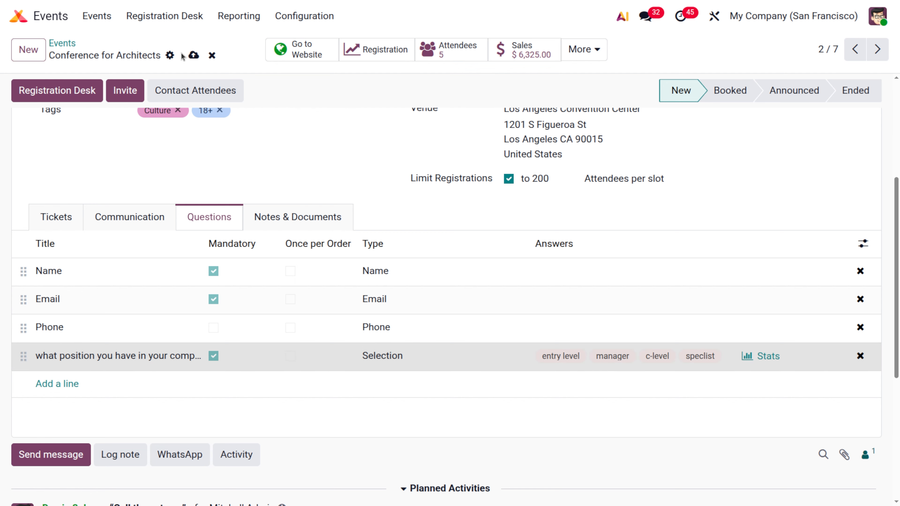
pyautogui.click(193, 55)
pyautogui.click(96, 15)
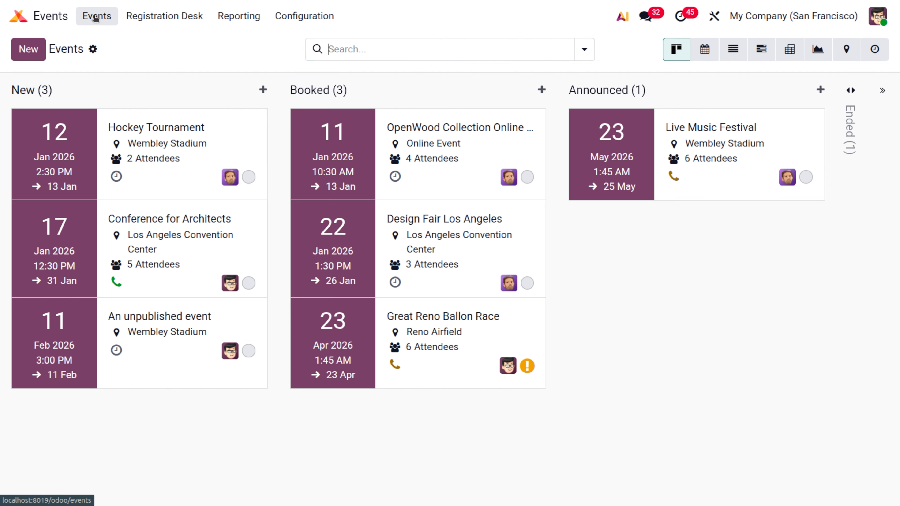
# Start a new event to check its default registration questions, and discard it.
pyautogui.click(35, 51)
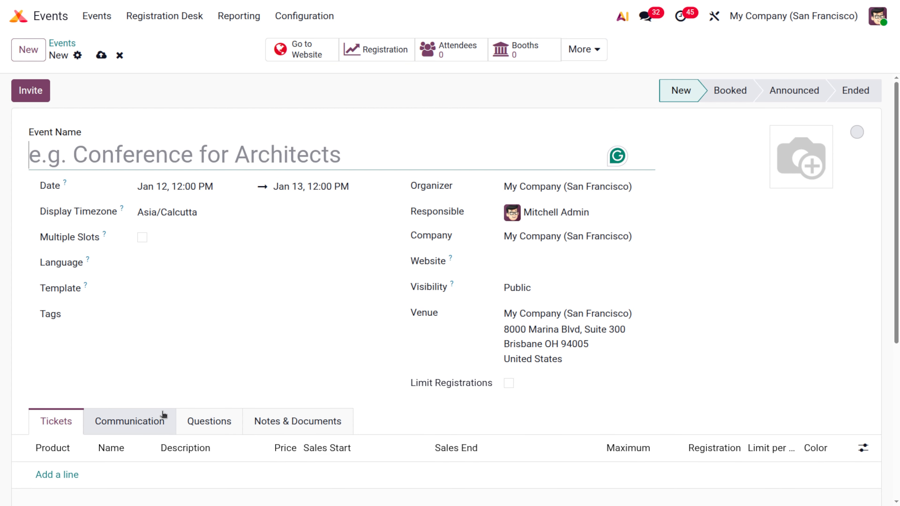
pyautogui.click(221, 421)
pyautogui.scroll(-4, 221, 418)
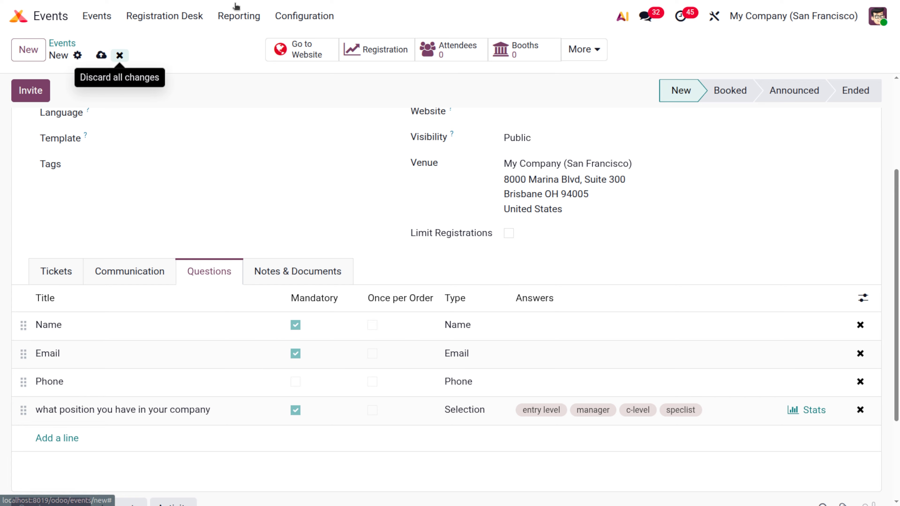
pyautogui.click(119, 55)
# Open the answer statistics of the Meal Type event question and examine the counts per event for each answer.
pyautogui.click(320, 17)
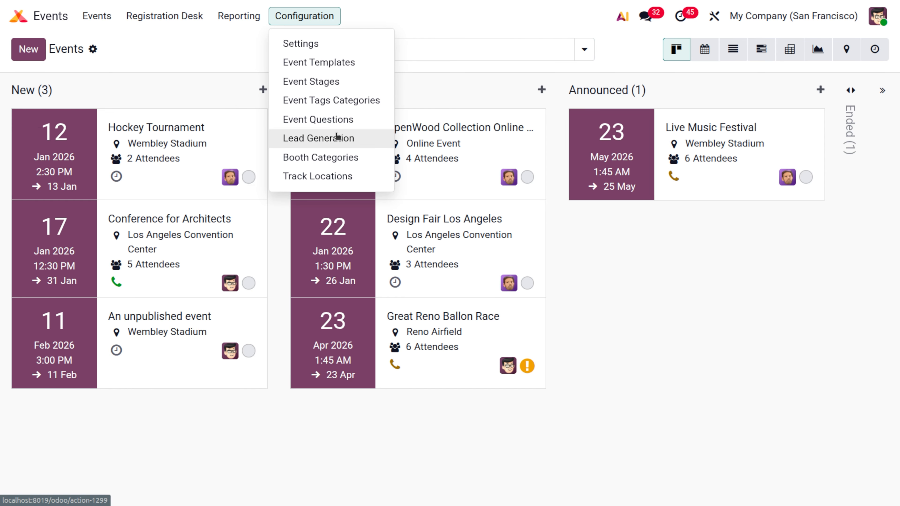
pyautogui.click(335, 120)
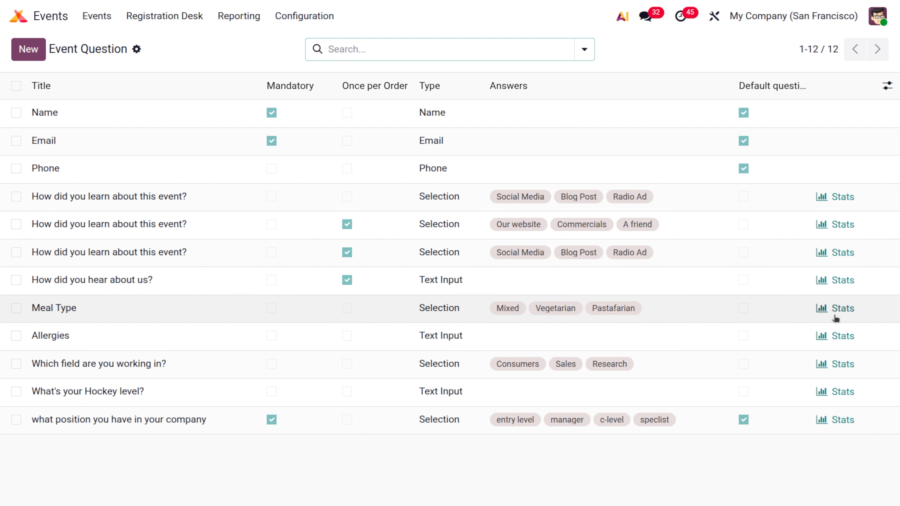
pyautogui.click(835, 314)
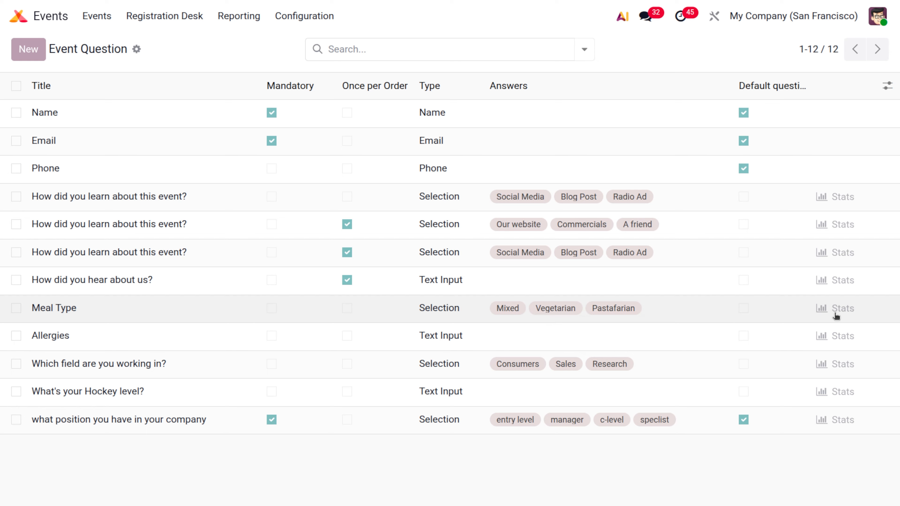
pyautogui.moveTo(425, 240)
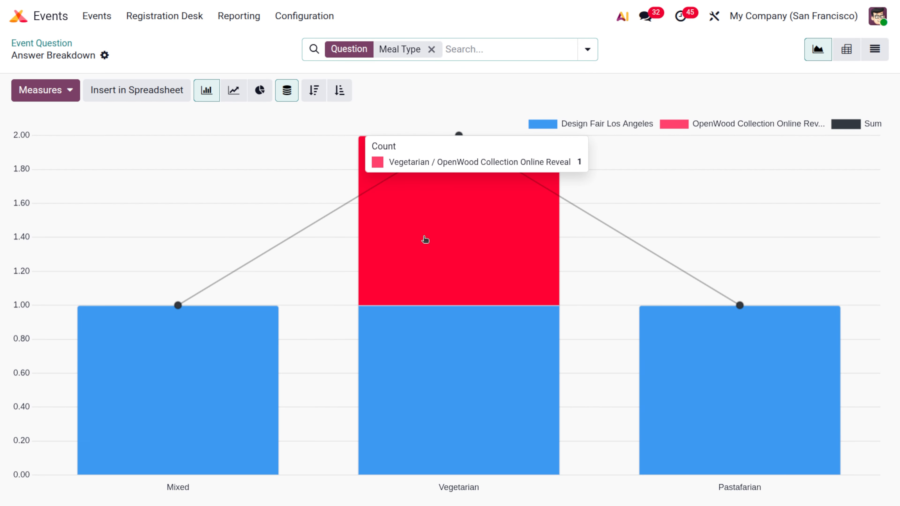
pyautogui.moveTo(173, 396)
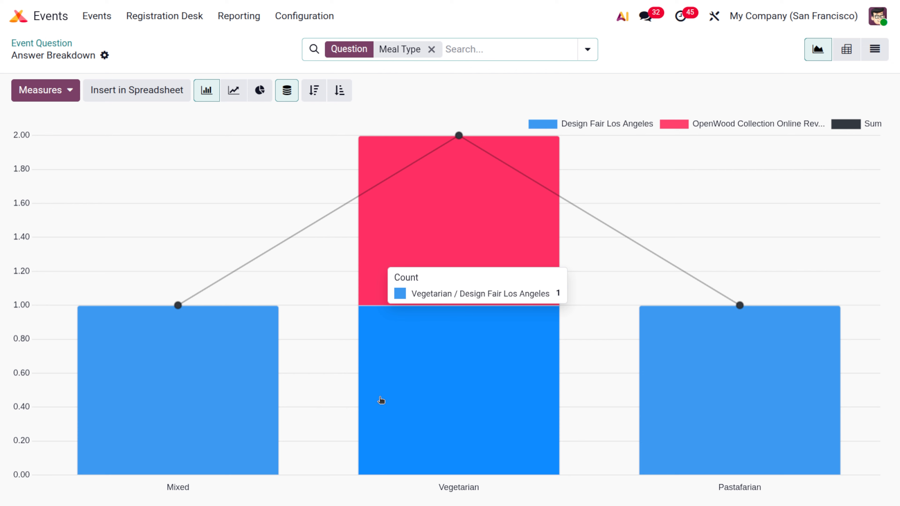
pyautogui.moveTo(195, 458)
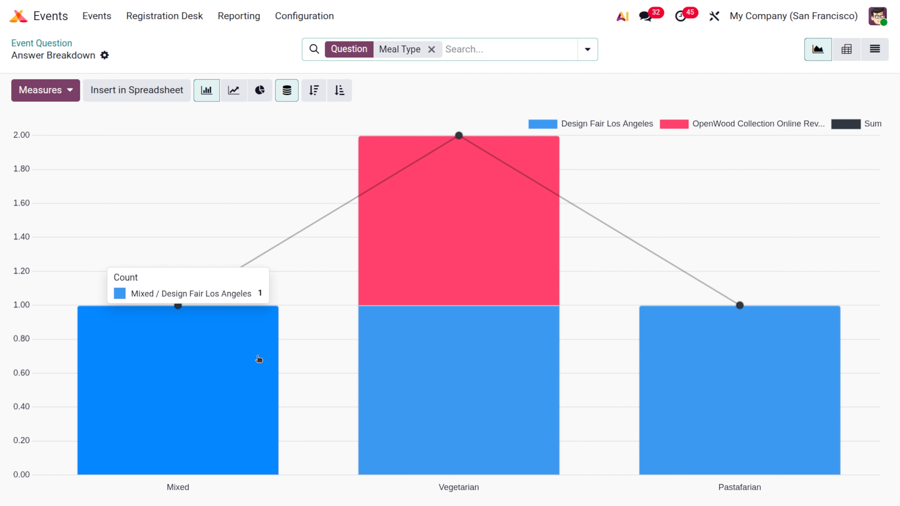
pyautogui.moveTo(697, 336)
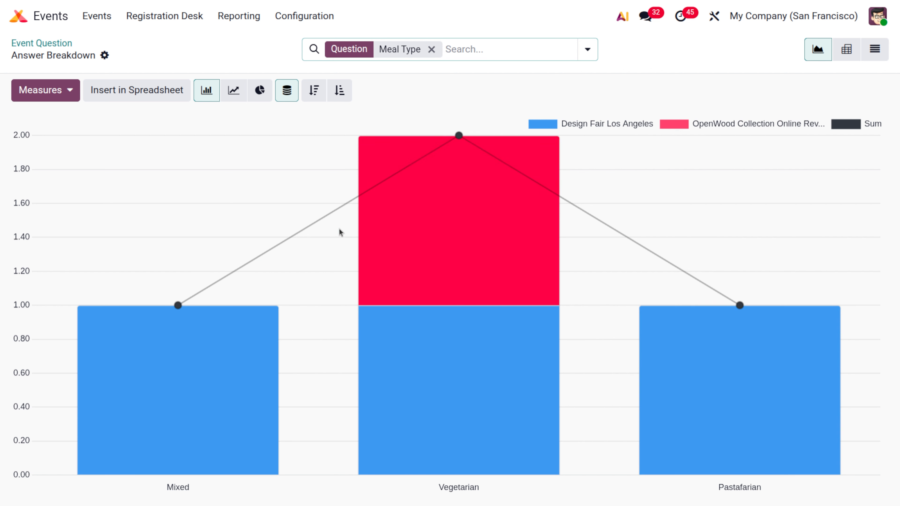
# Check the available measures and view the Meal Type answers as line, pie and bar charts, a pivot table and a list.
pyautogui.click(73, 91)
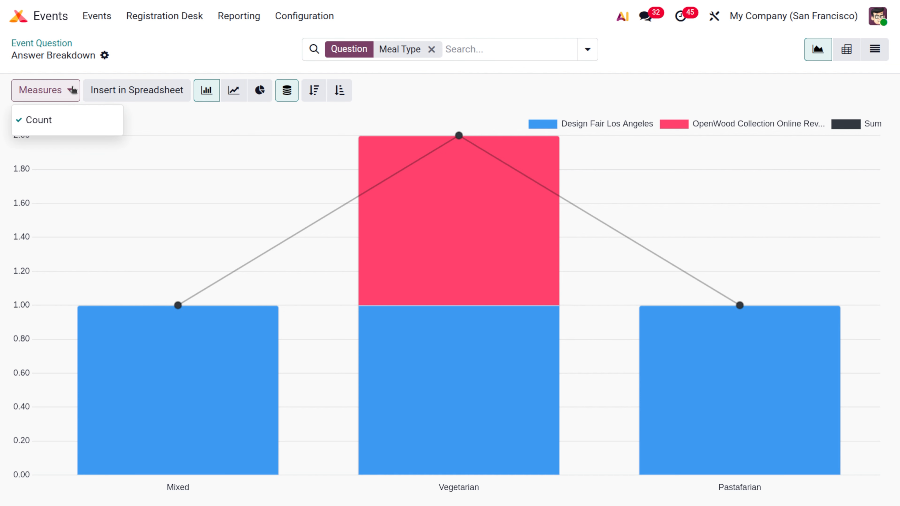
pyautogui.click(86, 123)
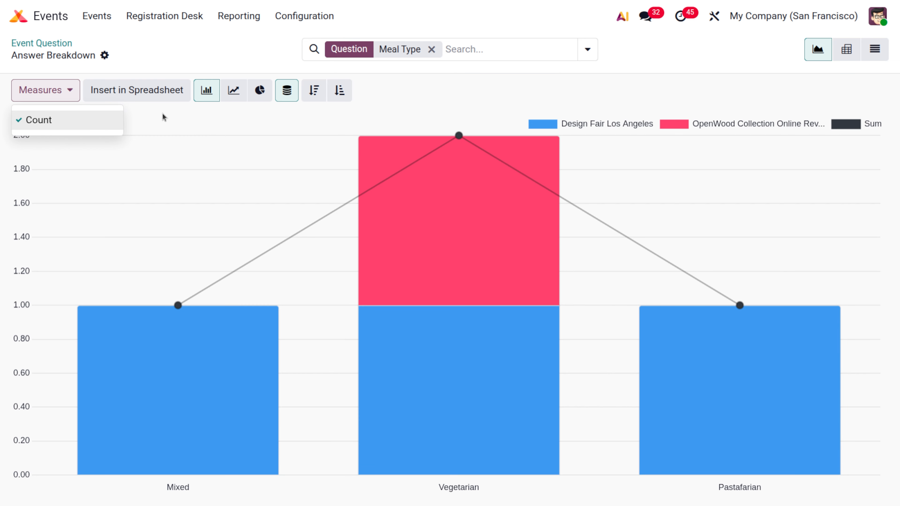
pyautogui.click(234, 35)
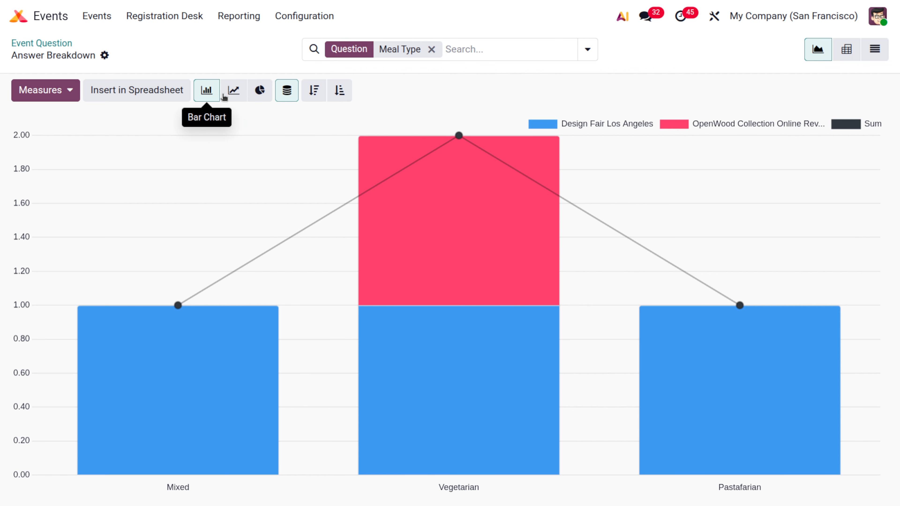
pyautogui.click(234, 93)
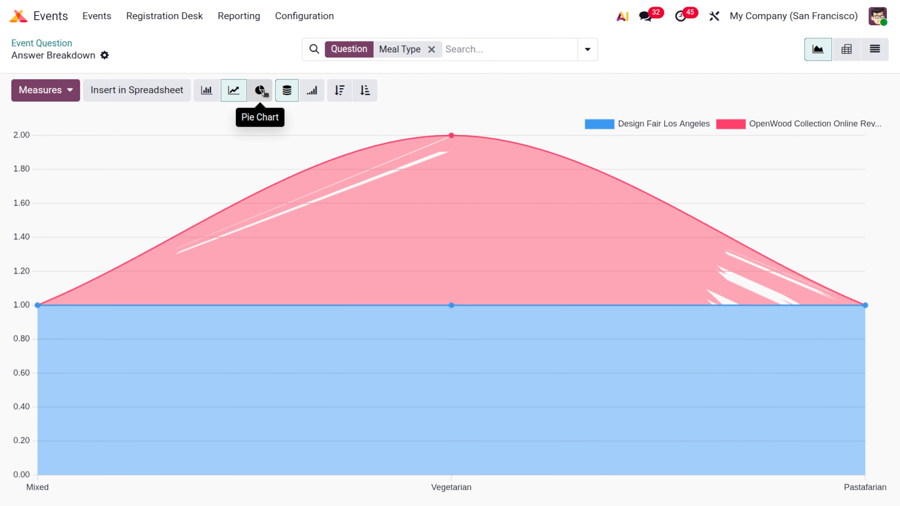
pyautogui.click(261, 91)
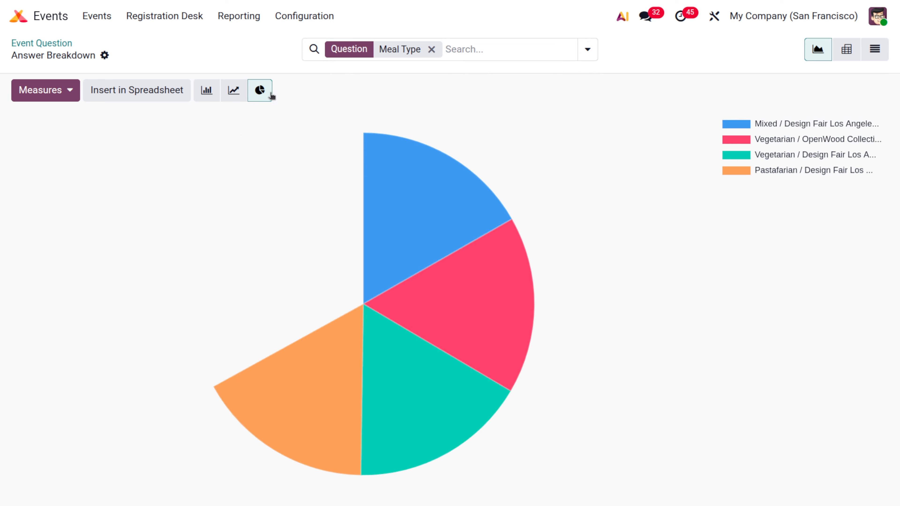
pyautogui.click(213, 93)
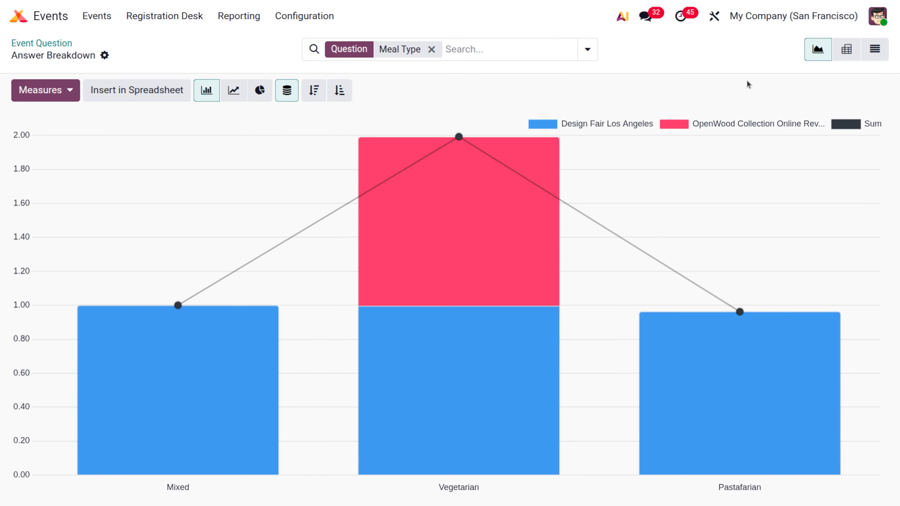
pyautogui.click(847, 57)
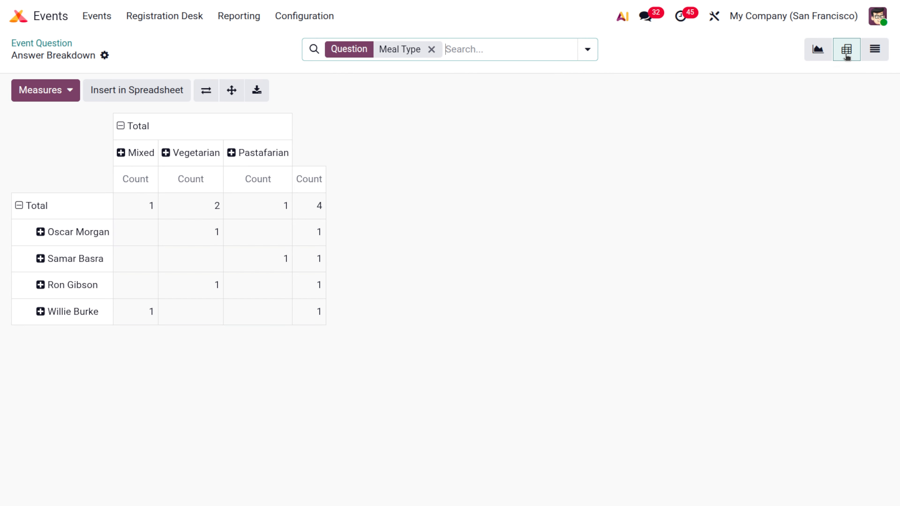
pyautogui.click(886, 55)
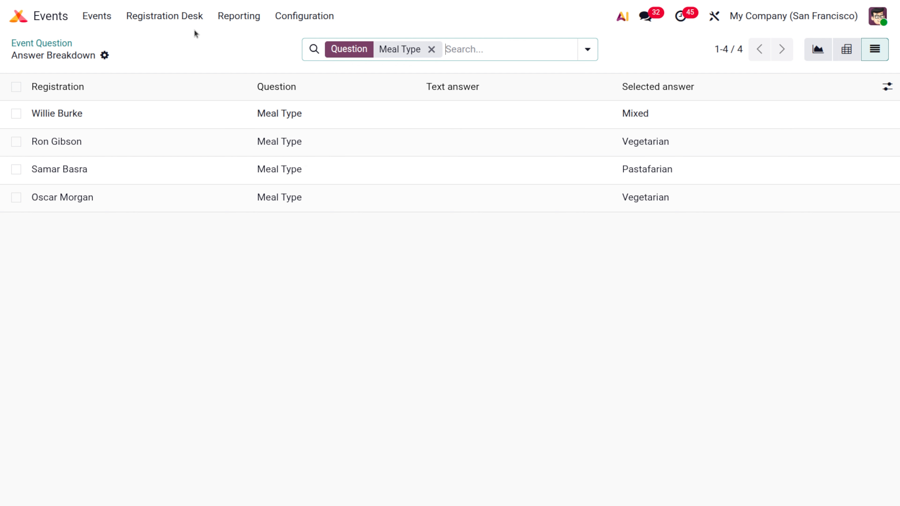
# Open the Conference for Architects event and review its tickets and its notes and documents settings.
pyautogui.click(86, 18)
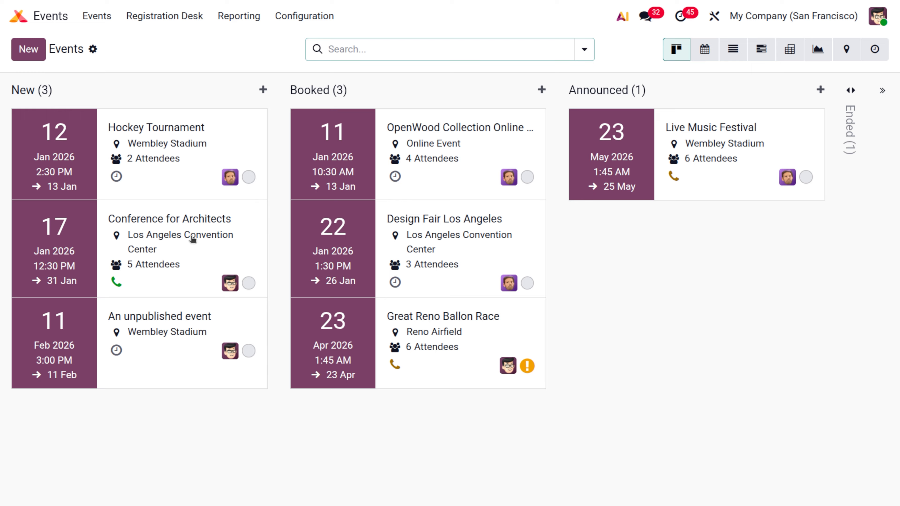
pyautogui.click(193, 240)
pyautogui.scroll(-5, 285, 345)
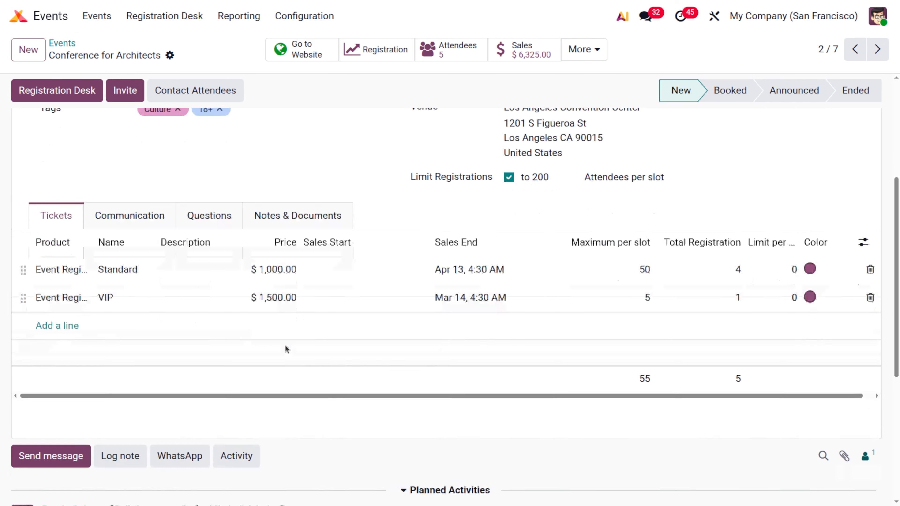
pyautogui.scroll(2, 284, 345)
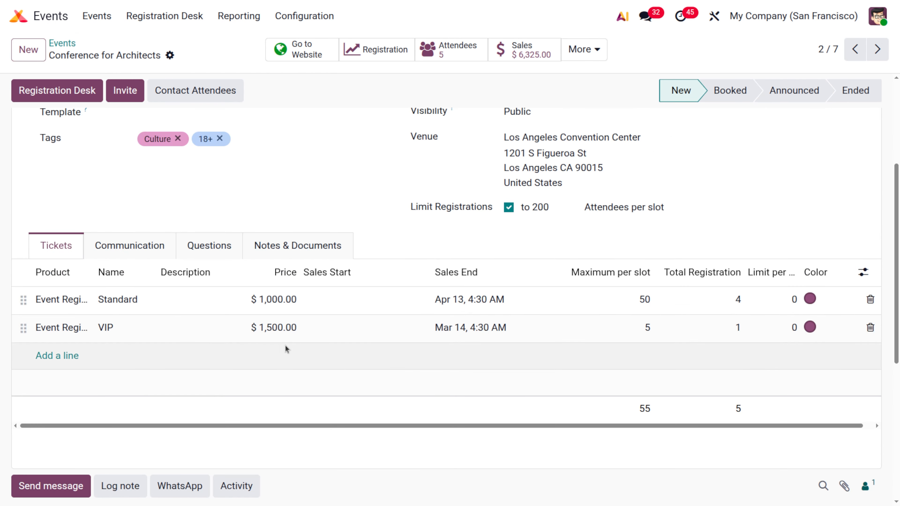
pyautogui.click(316, 246)
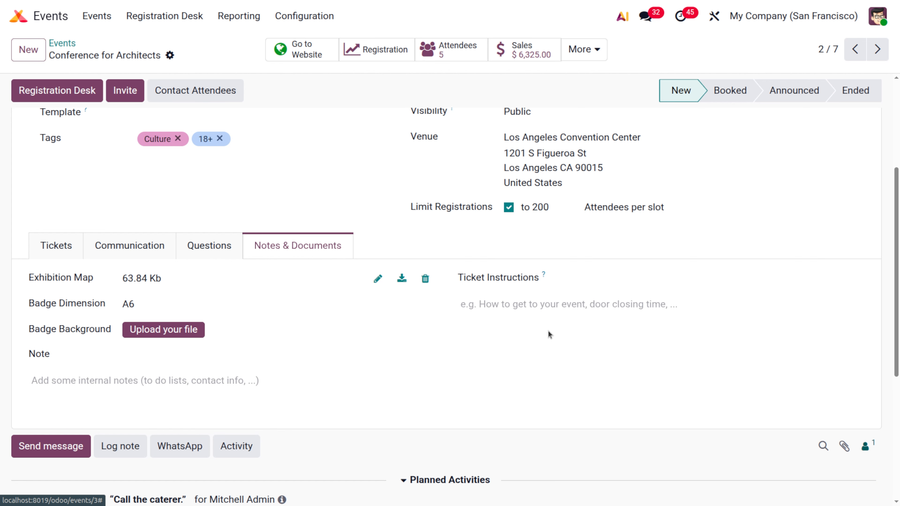
# Open the conference's website page and go to its public registration page.
pyautogui.scroll(5, 577, 324)
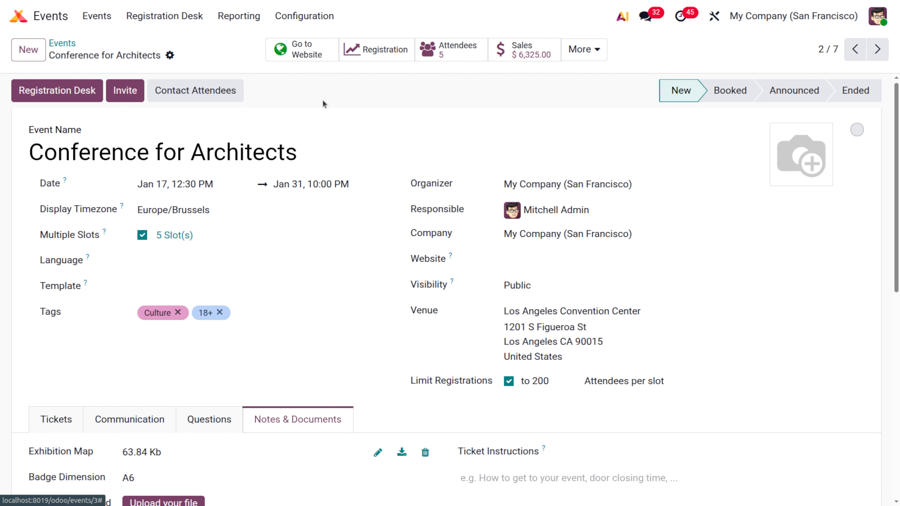
pyautogui.click(303, 56)
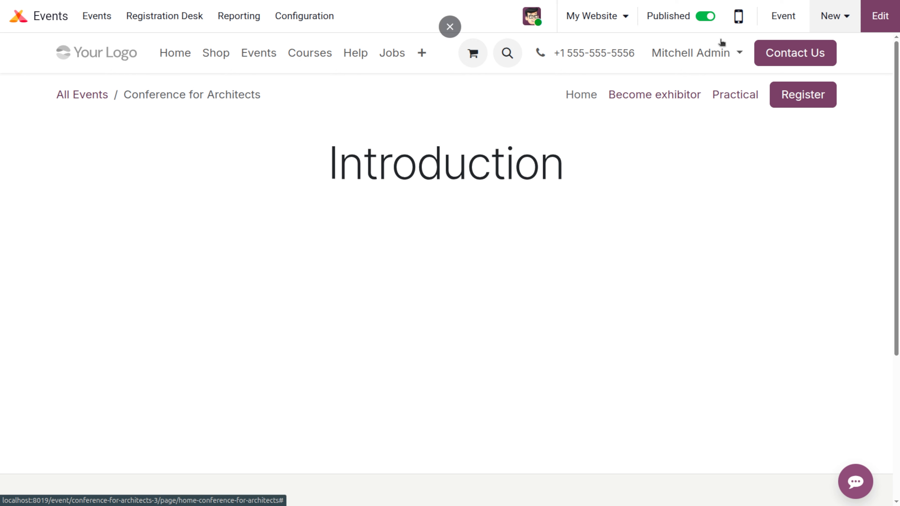
pyautogui.click(812, 95)
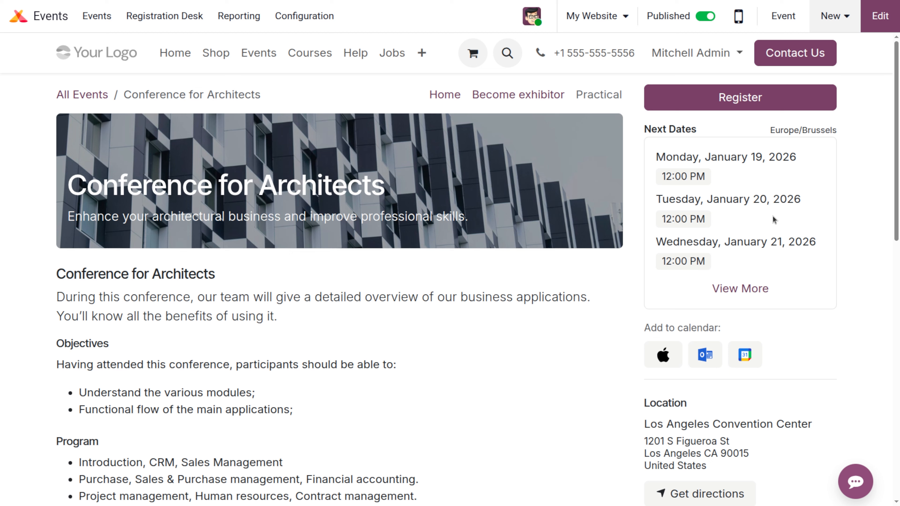
# Start a registration for the Friday, January 23, 2026, 12:00 PM slot and continue to the ticket selection.
pyautogui.click(742, 96)
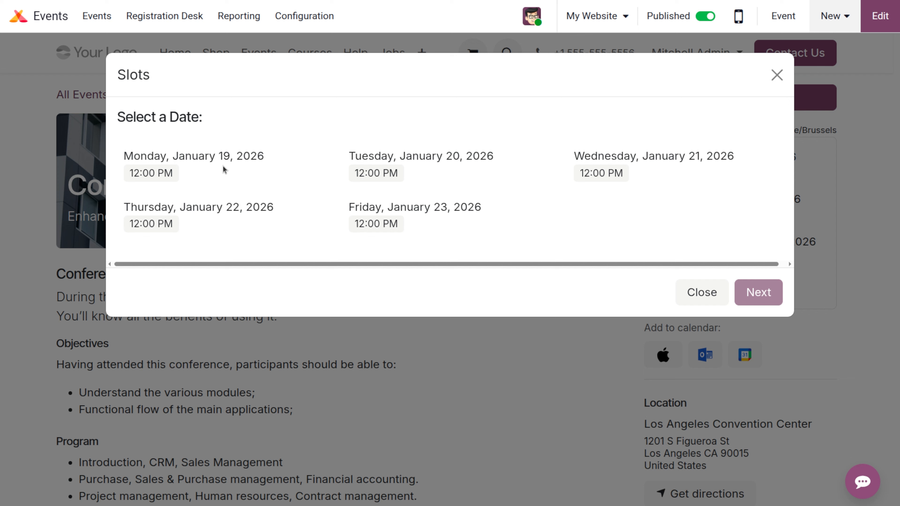
pyautogui.click(399, 220)
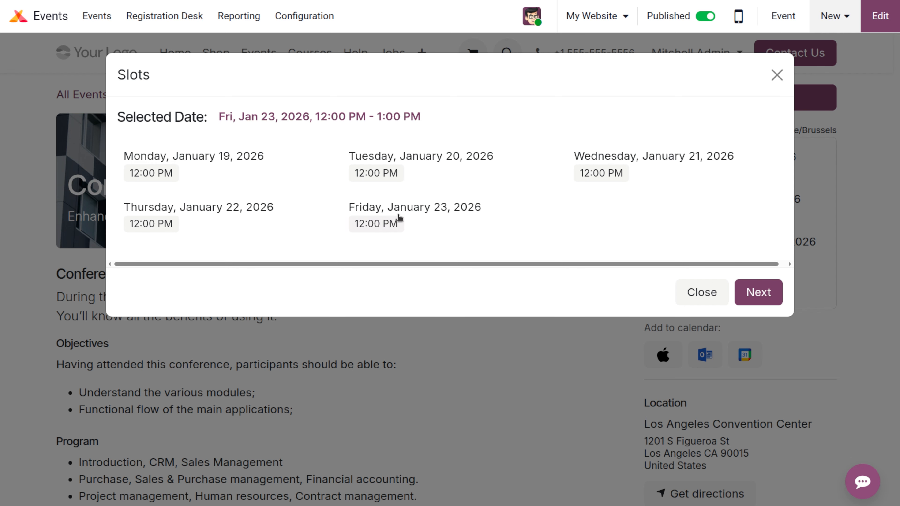
pyautogui.click(765, 301)
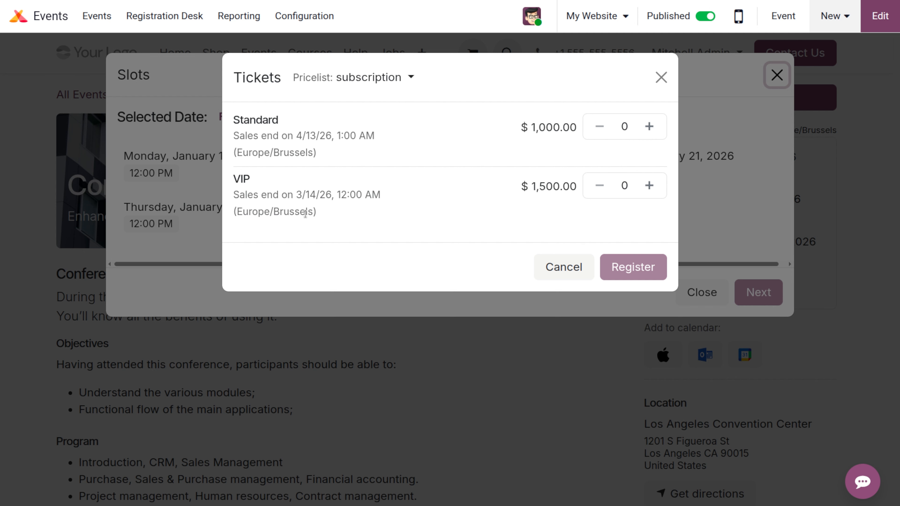
# Set the Standard ticket quantity to 30.
pyautogui.click(631, 128)
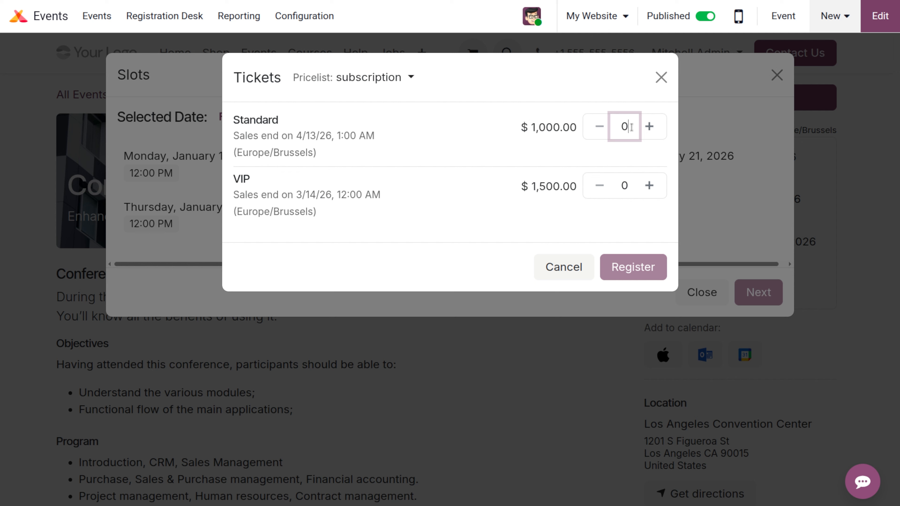
pyautogui.write('3')
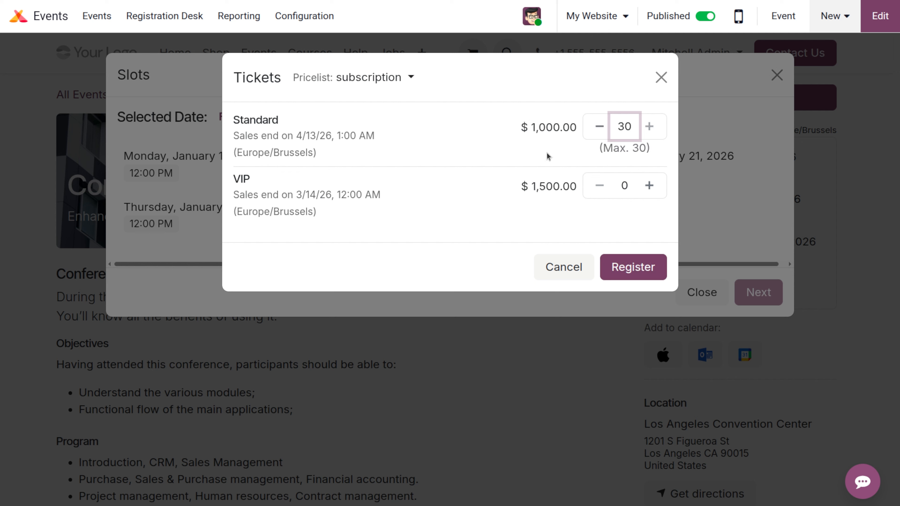
pyautogui.click(560, 160)
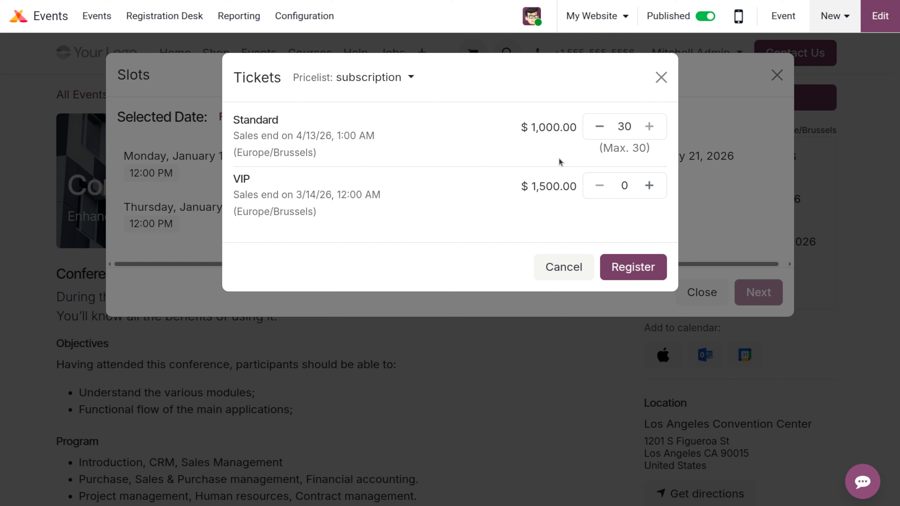
pyautogui.doubleClick(631, 128)
pyautogui.write('0')
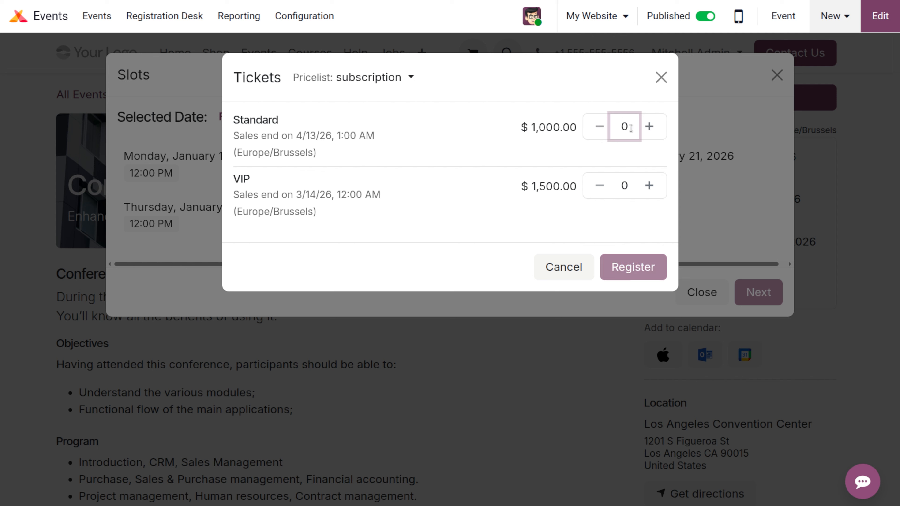
pyautogui.write('30')
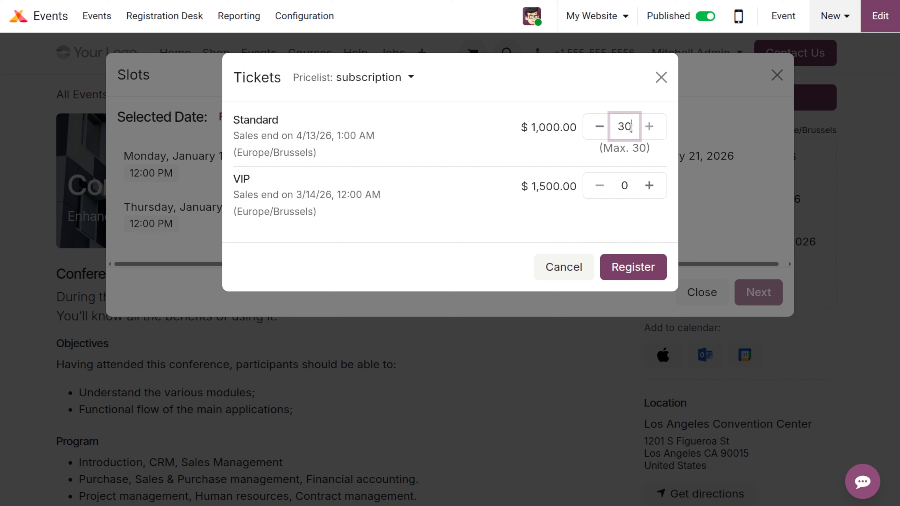
pyautogui.click(513, 164)
pyautogui.click(630, 129)
# Enter 5 VIP tickets, and reduce the VIP quantity to 4.
pyautogui.click(626, 187)
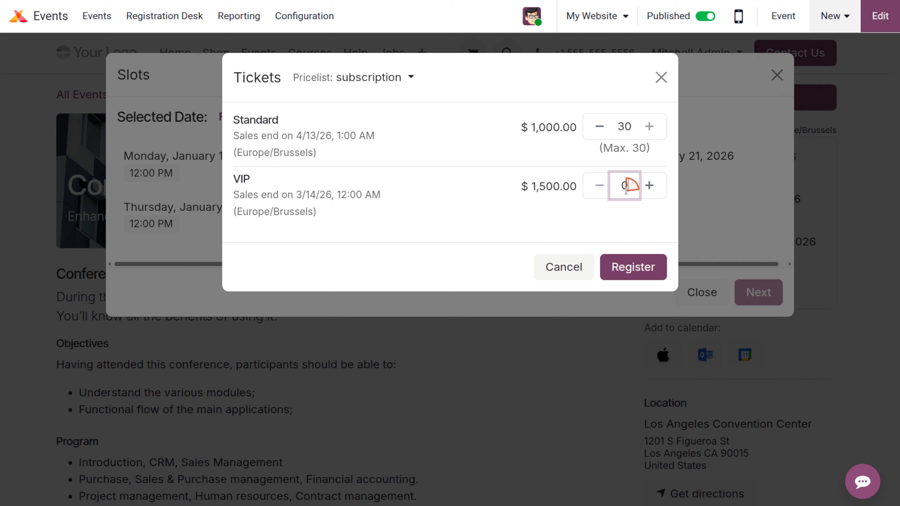
pyautogui.press('BackSpace')
pyautogui.write('5')
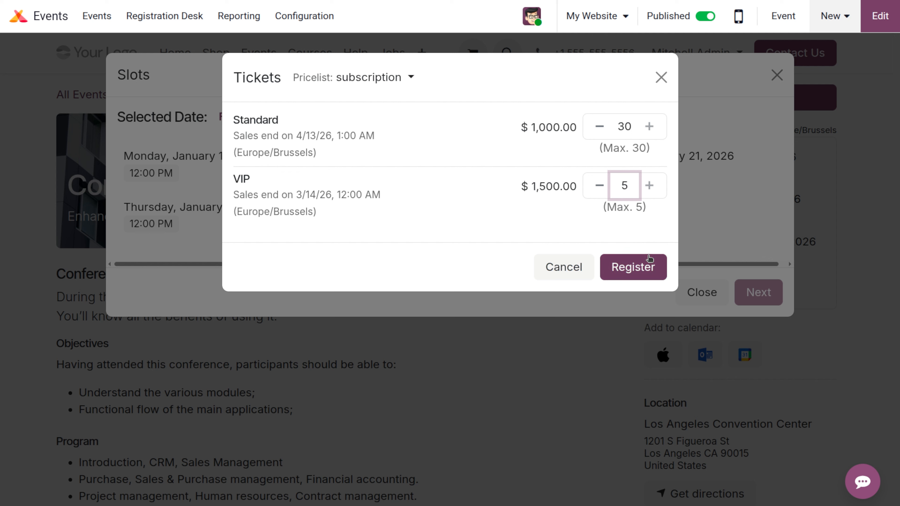
pyautogui.press('BackSpace')
pyautogui.write('4')
pyautogui.click(548, 236)
# Set the Standard ticket quantity to 20.
pyautogui.click(620, 134)
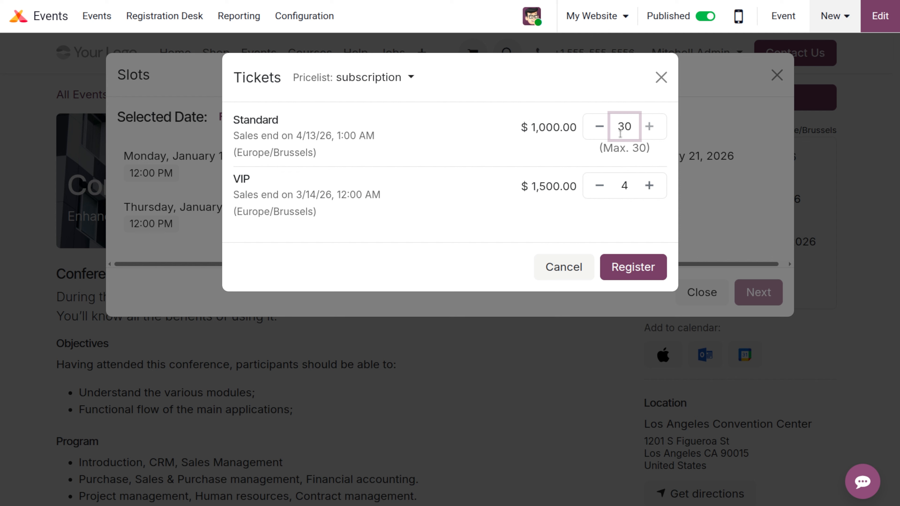
pyautogui.press('BackSpace')
pyautogui.press('BackSpace')
pyautogui.write('20')
pyautogui.click(537, 233)
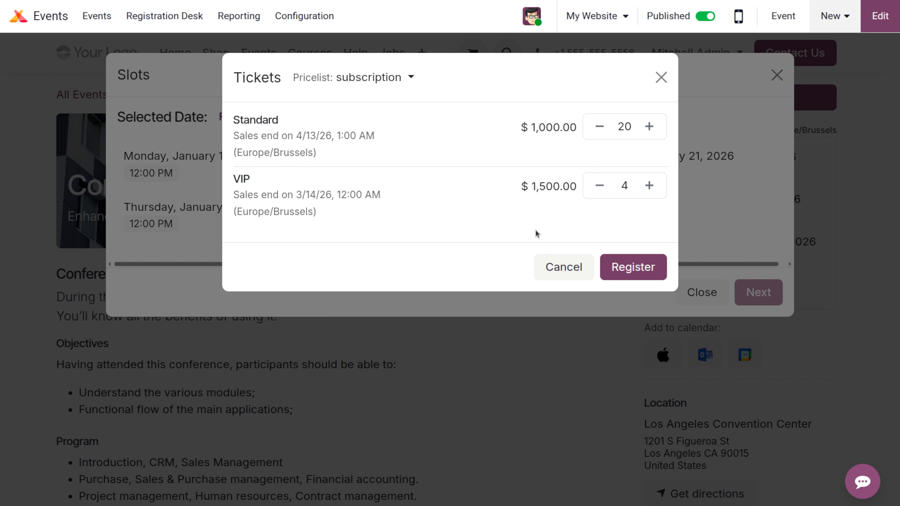
# Continue to the attendee details, look through the forms for all the tickets, and cancel back to the ticket selection.
pyautogui.click(642, 276)
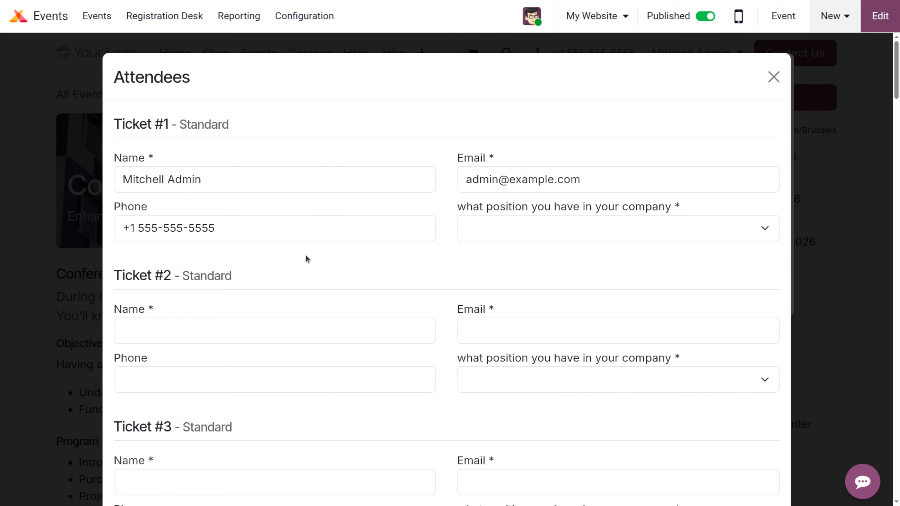
pyautogui.scroll(-10, 306, 256)
pyautogui.scroll(-20, 306, 256)
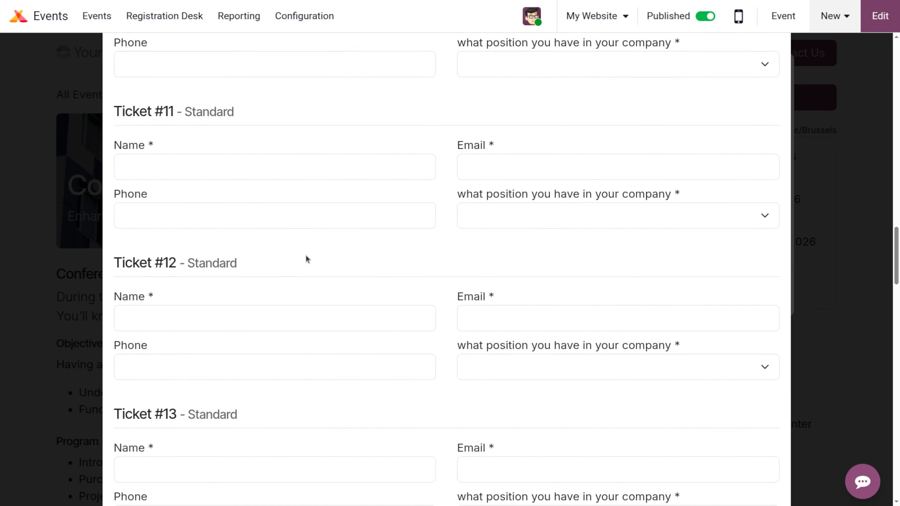
pyautogui.scroll(-8, 306, 255)
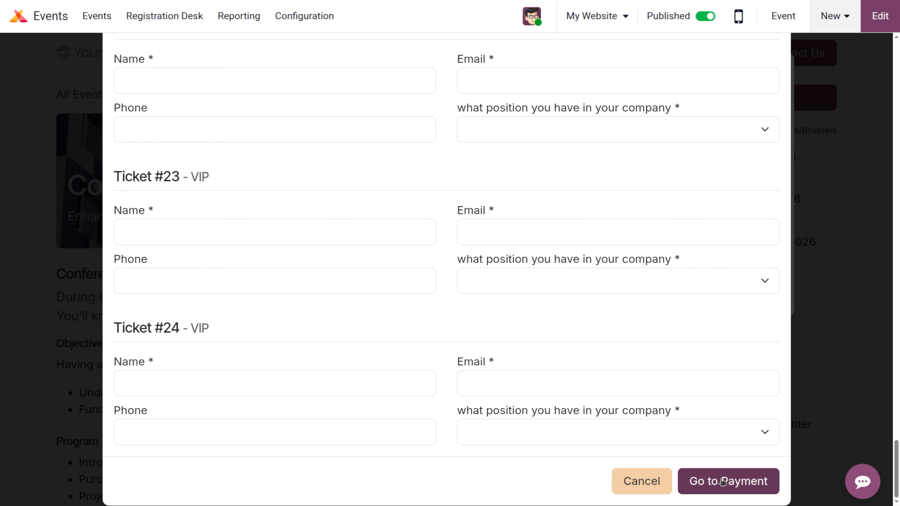
pyautogui.click(645, 481)
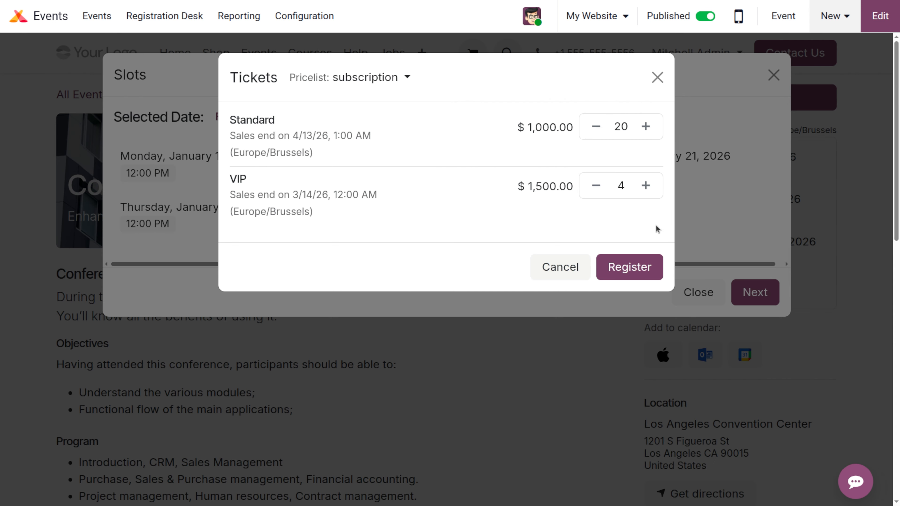
# Set the Standard ticket quantity to 1 and the VIP quantity to 0, and continue to the attendee details.
pyautogui.click(627, 131)
pyautogui.press('BackSpace')
pyautogui.press('BackSpace')
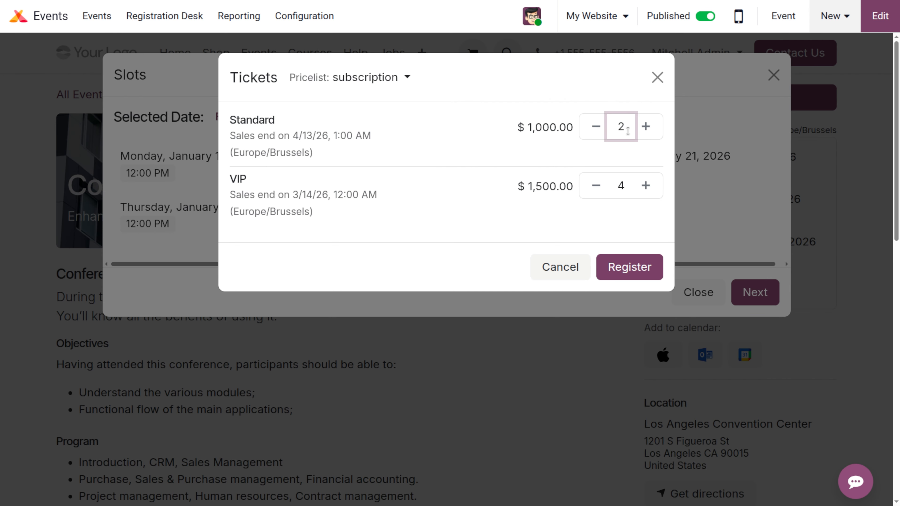
pyautogui.write('1')
pyautogui.click(623, 176)
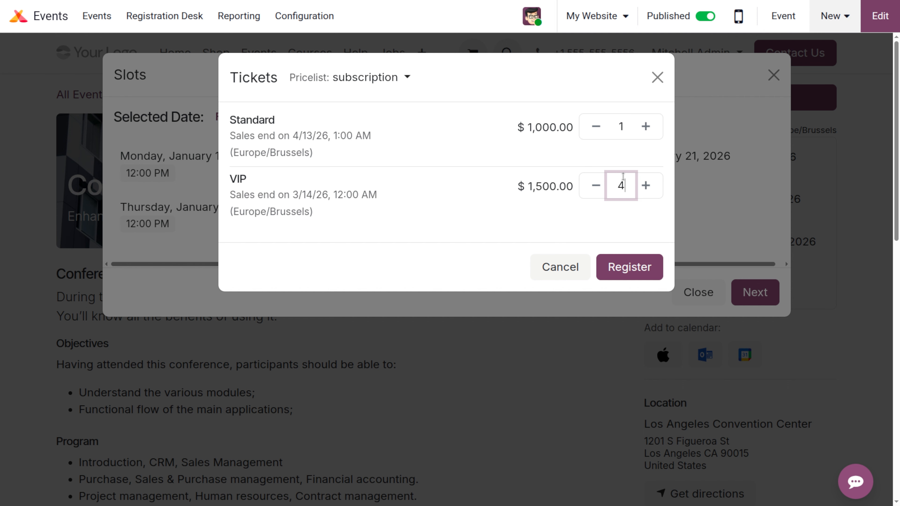
pyautogui.press('BackSpace')
pyautogui.write('0')
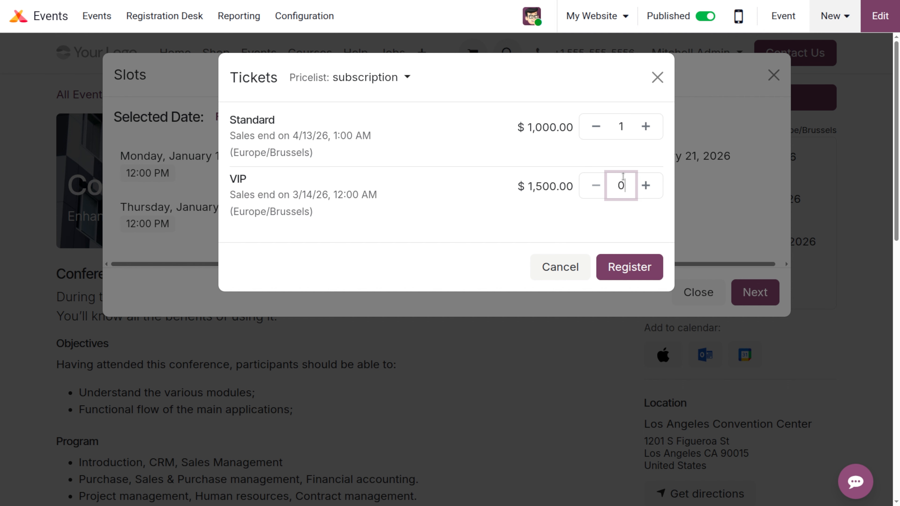
pyautogui.click(647, 271)
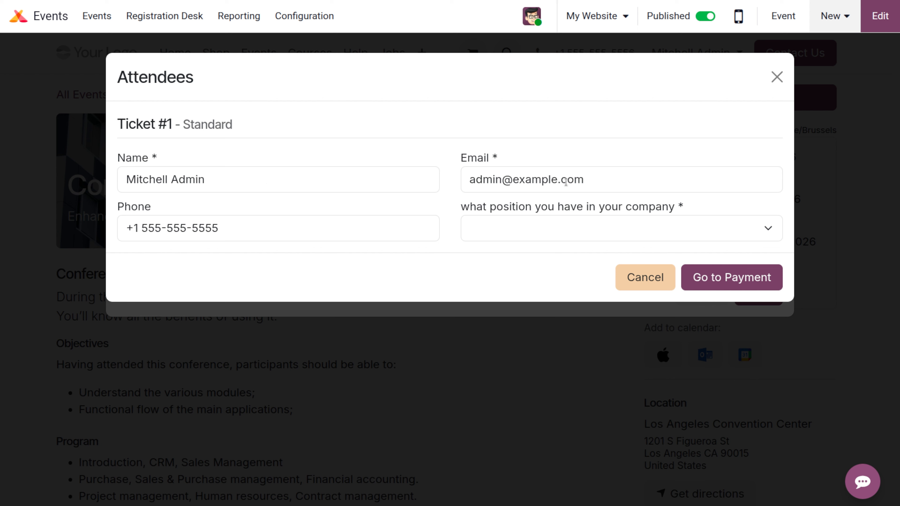
# Answer the required company position question with "manager" and proceed to payment.
pyautogui.click(510, 235)
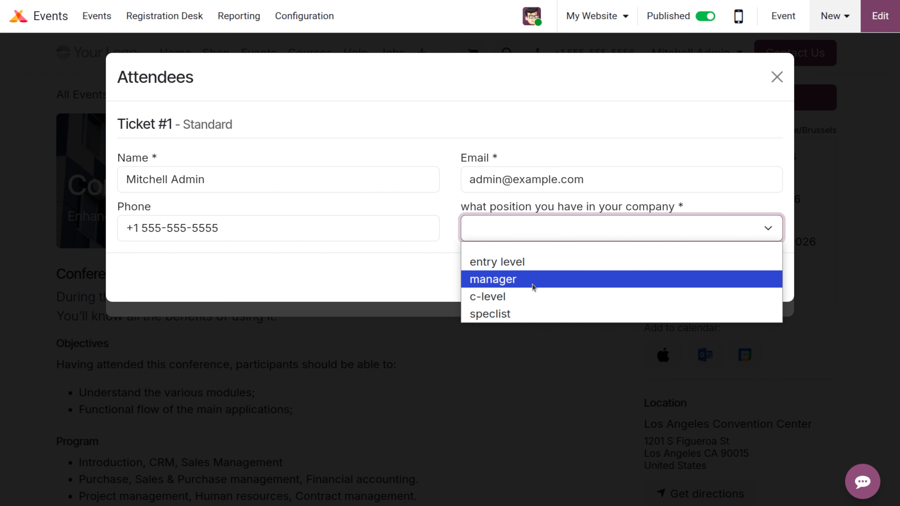
pyautogui.click(528, 276)
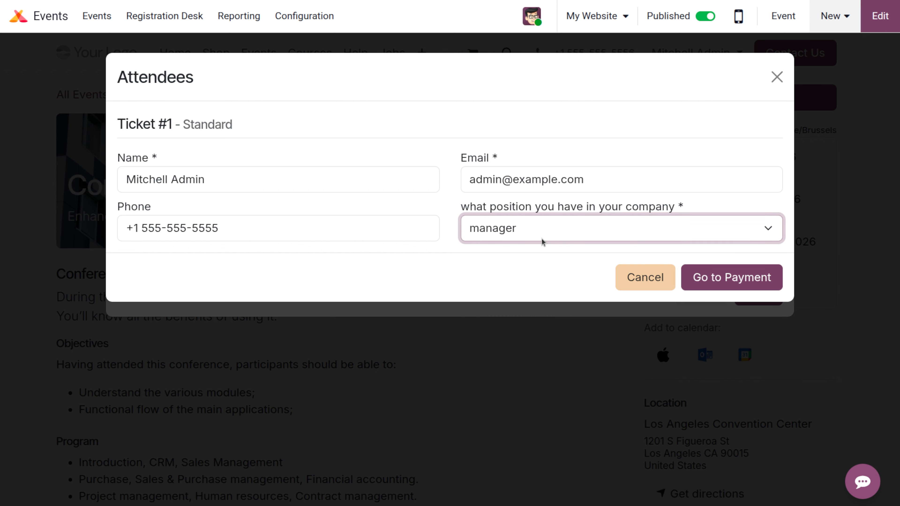
pyautogui.click(755, 280)
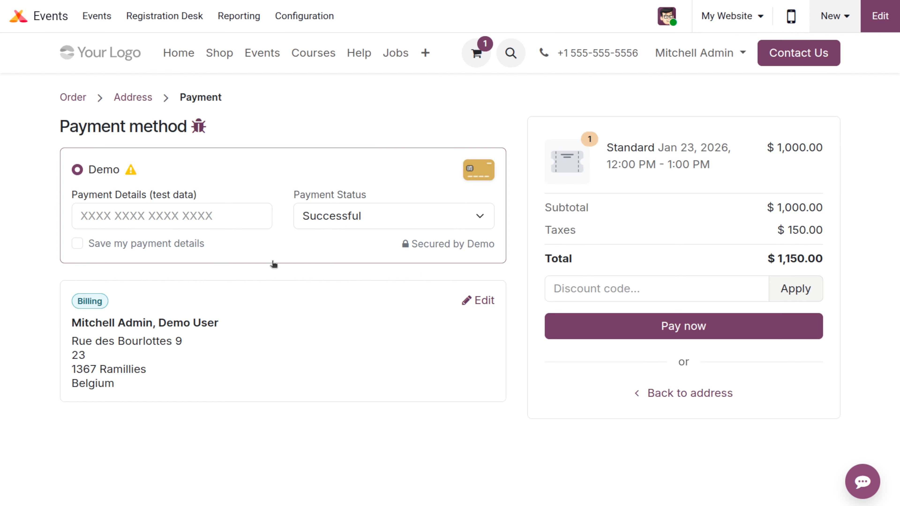
# Pay for the order with the Demo payment method and download the tickets.
pyautogui.click(684, 334)
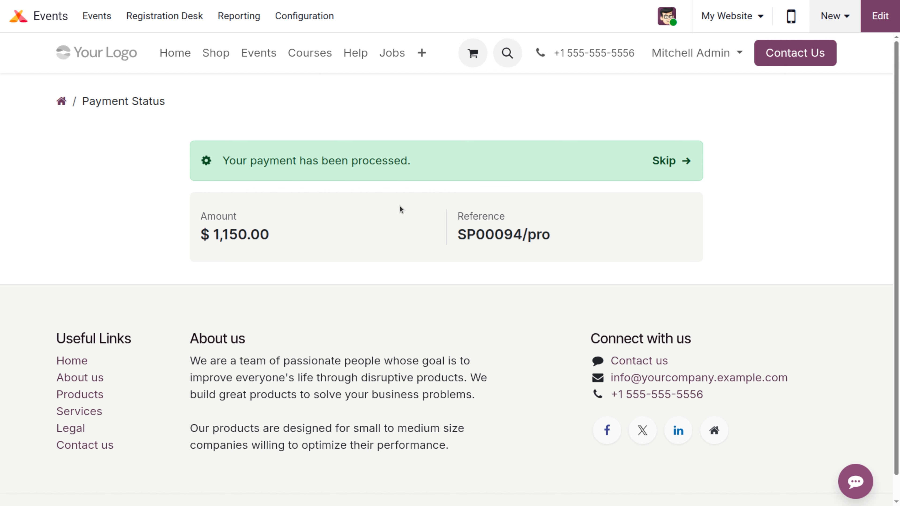
pyautogui.tripleClick(490, 235)
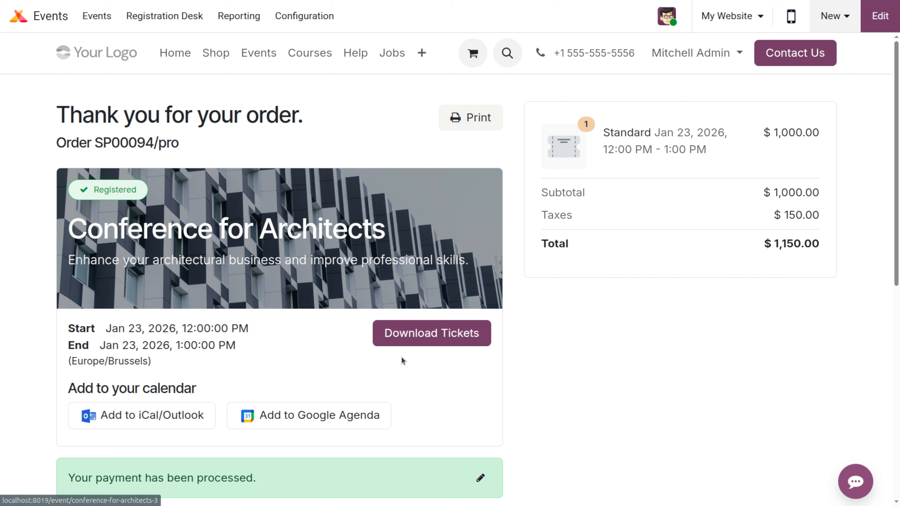
pyautogui.click(414, 335)
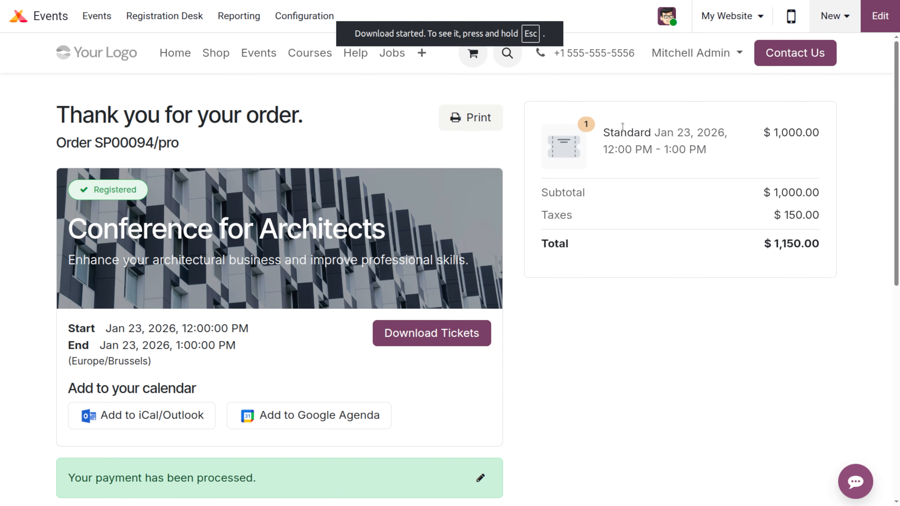
# Open the Conference for Architects event from the events overview and view its attendee list.
pyautogui.click(95, 16)
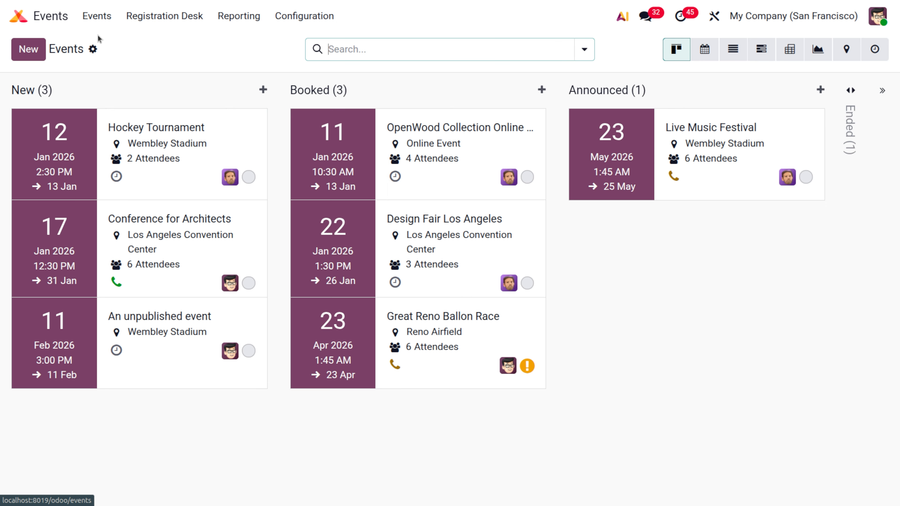
pyautogui.click(207, 241)
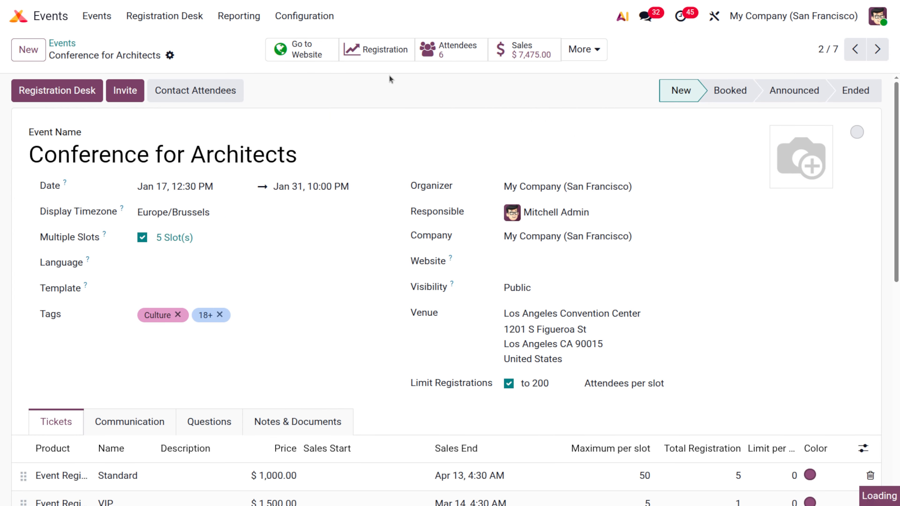
pyautogui.click(463, 61)
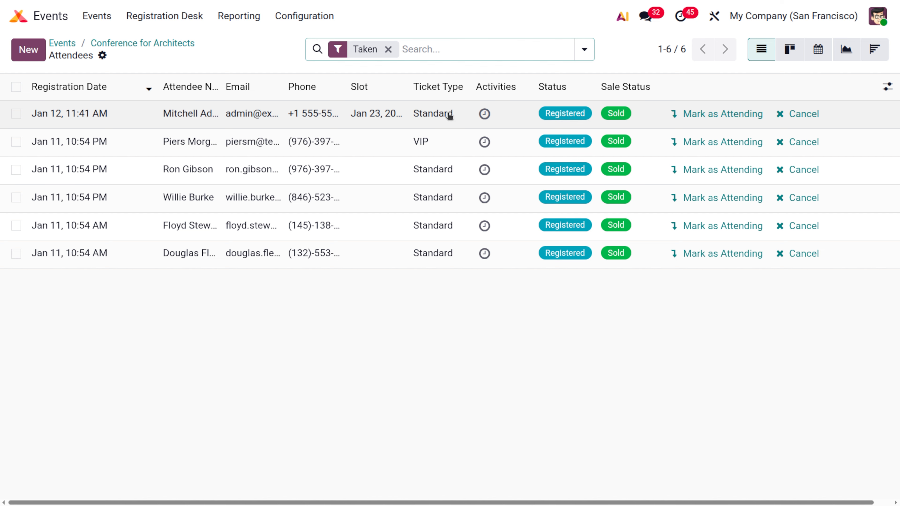
# Return to the Conference for Architects event and view its sales orders.
pyautogui.click(137, 45)
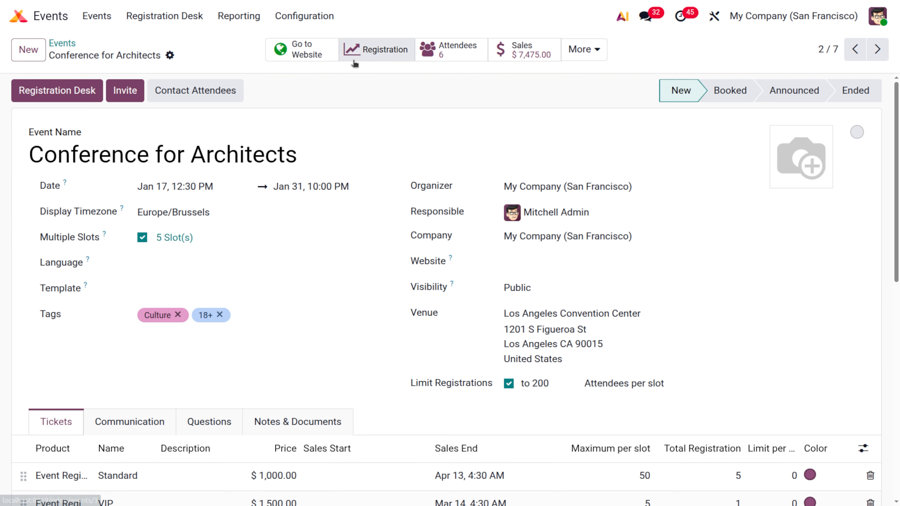
pyautogui.click(539, 52)
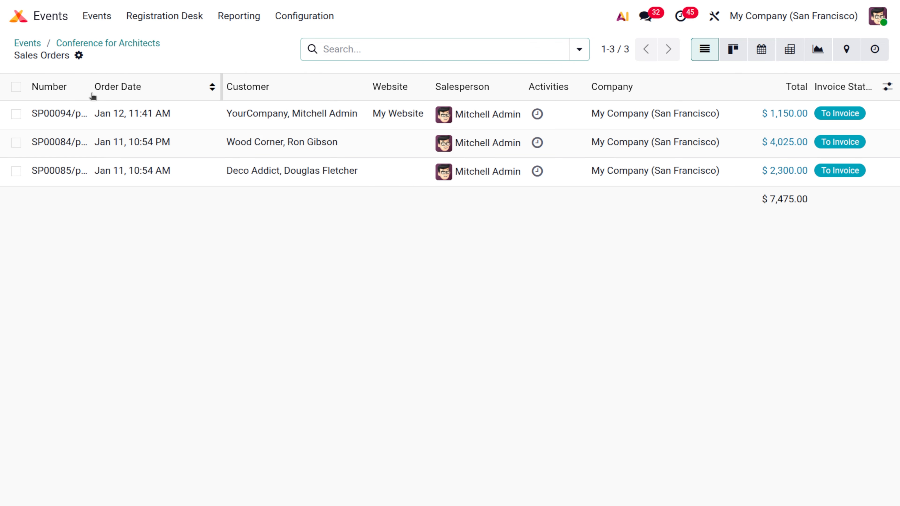
pyautogui.moveTo(86, 87); pyautogui.dragTo(160, 94)
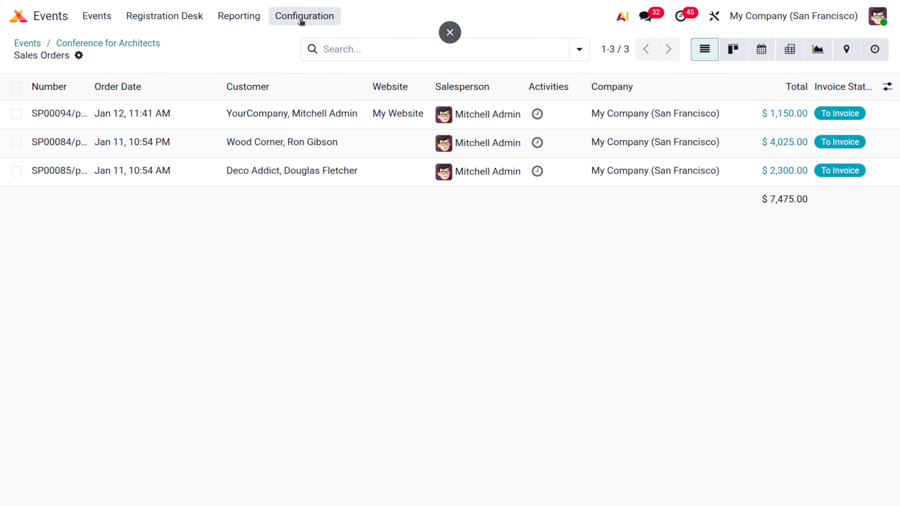
# Create an invitation mailing from the Conference for Architects event using the Start From Scratch template.
pyautogui.click(96, 15)
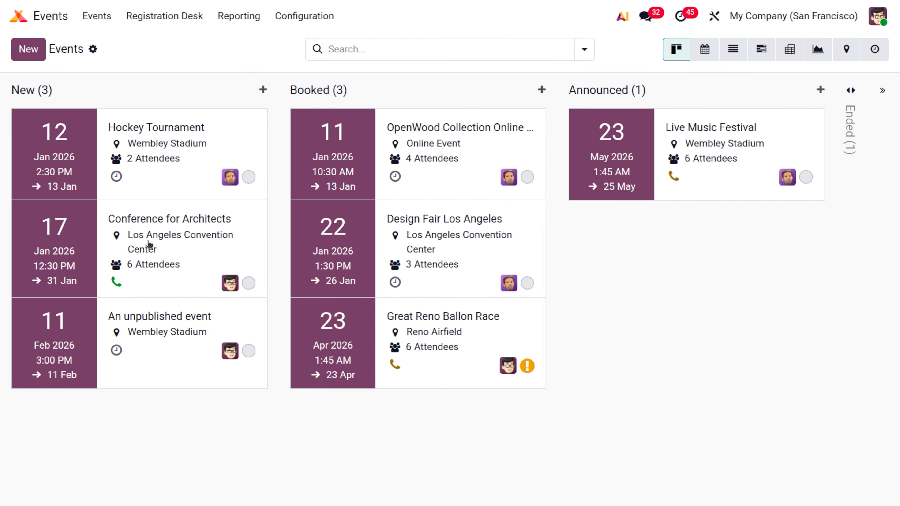
pyautogui.click(149, 244)
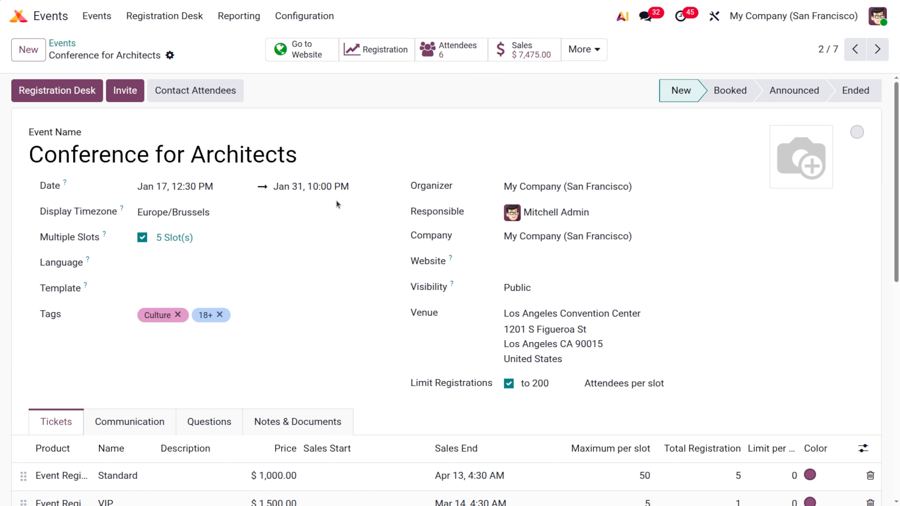
pyautogui.click(124, 96)
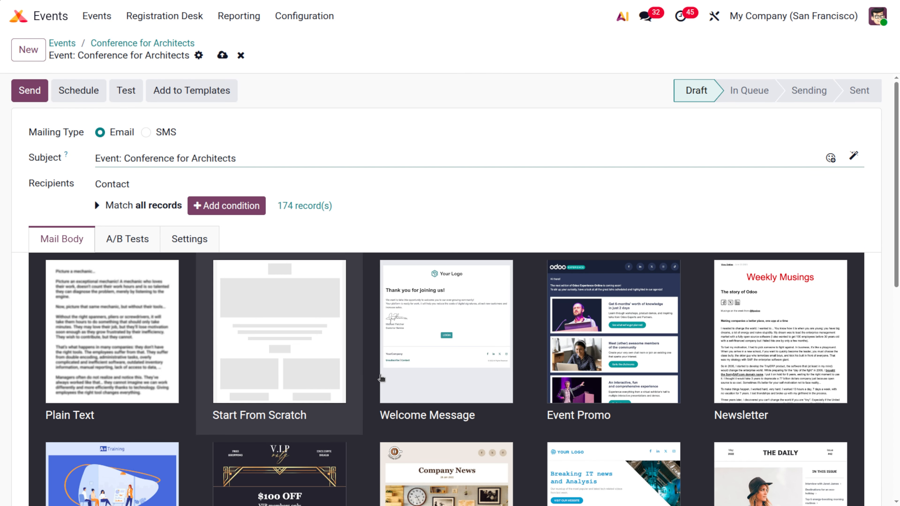
pyautogui.click(292, 341)
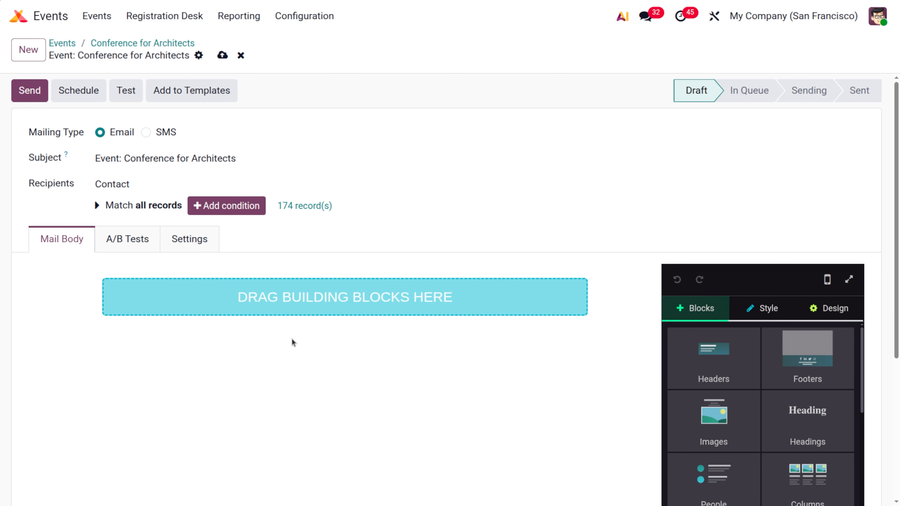
# Add the header block with company name and social icons, and the "Meet our team" People block to the mail body.
pyautogui.moveTo(698, 370); pyautogui.dragTo(421, 312)
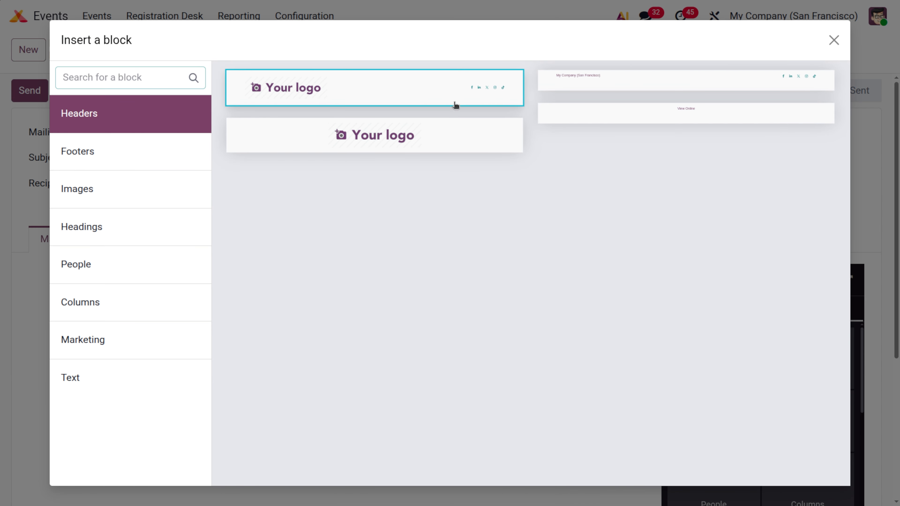
pyautogui.click(612, 84)
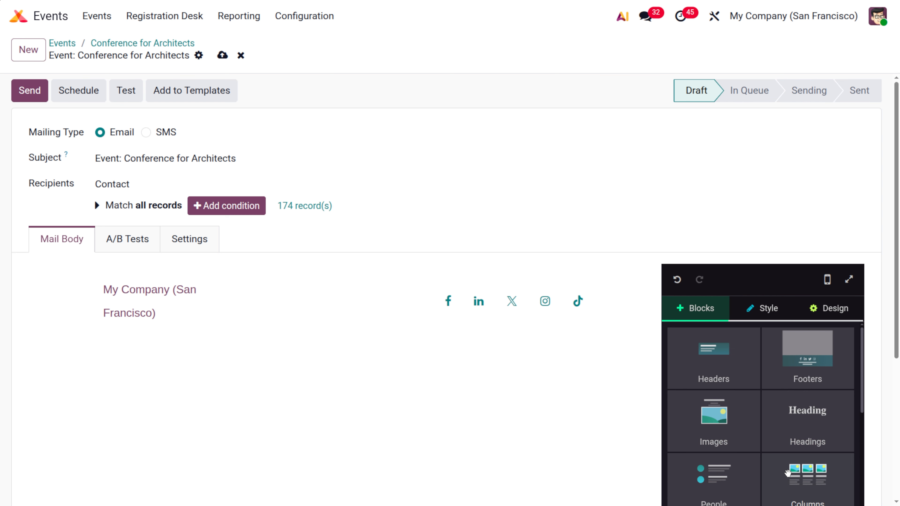
pyautogui.scroll(-3, 788, 474)
pyautogui.scroll(1, 788, 473)
pyautogui.click(712, 368)
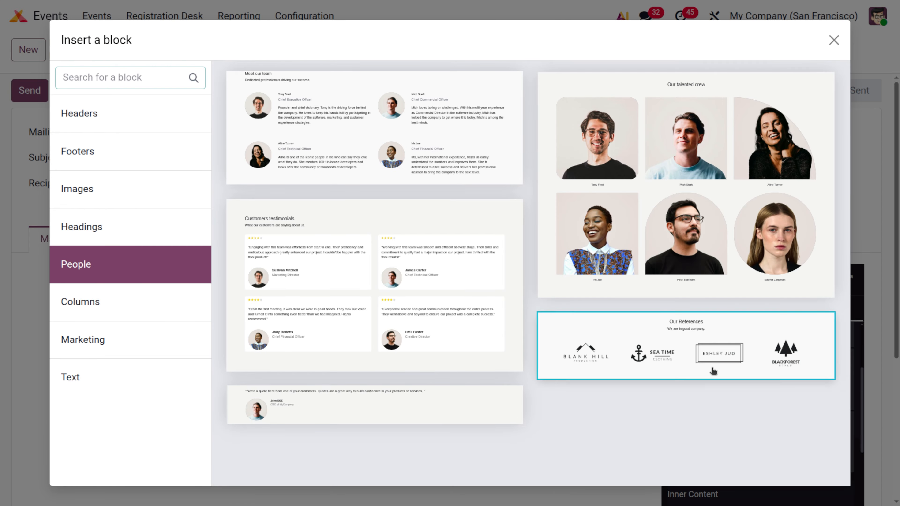
pyautogui.click(318, 146)
pyautogui.scroll(-2, 689, 399)
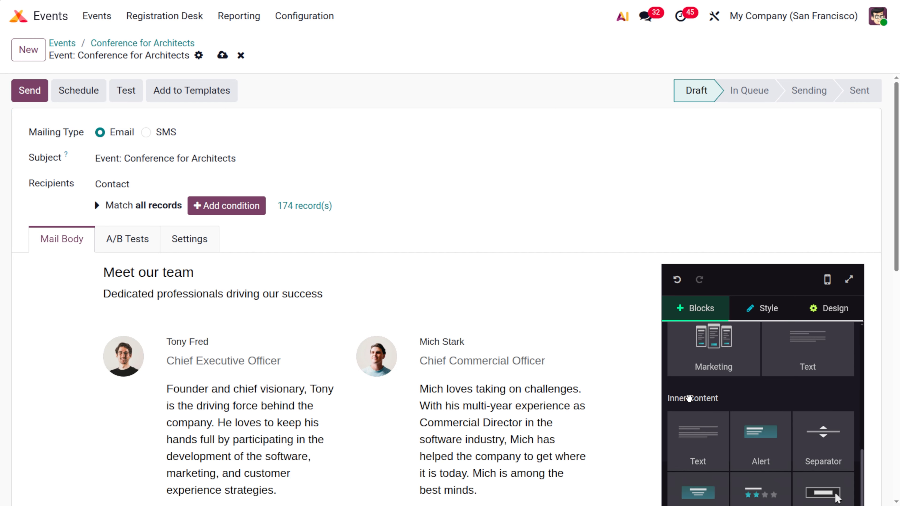
# Insert the dark centered footer block into the mail body and delete its row with the Unsubscribe and Contact links.
pyautogui.scroll(3, 689, 398)
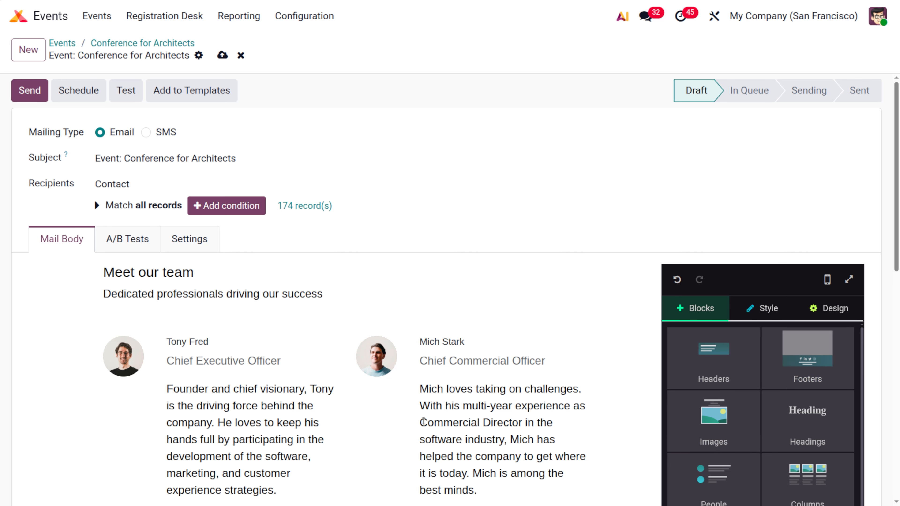
pyautogui.click(823, 357)
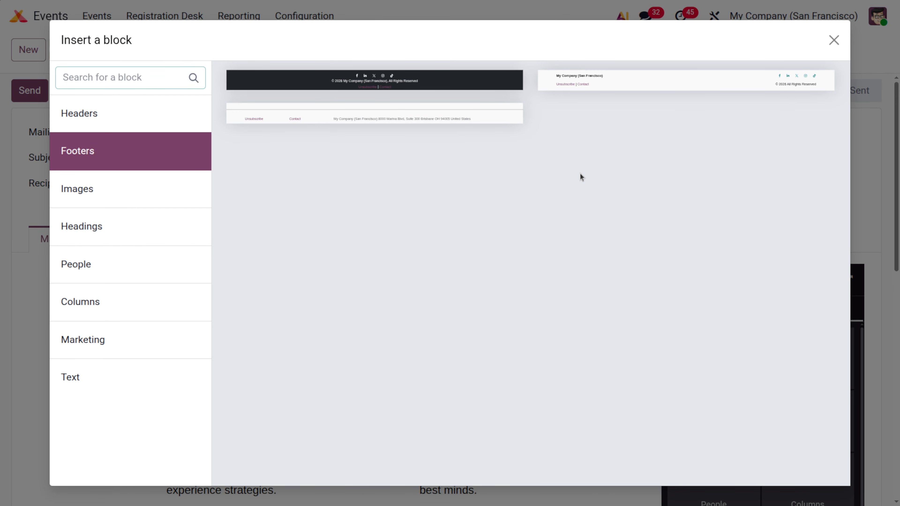
pyautogui.click(409, 83)
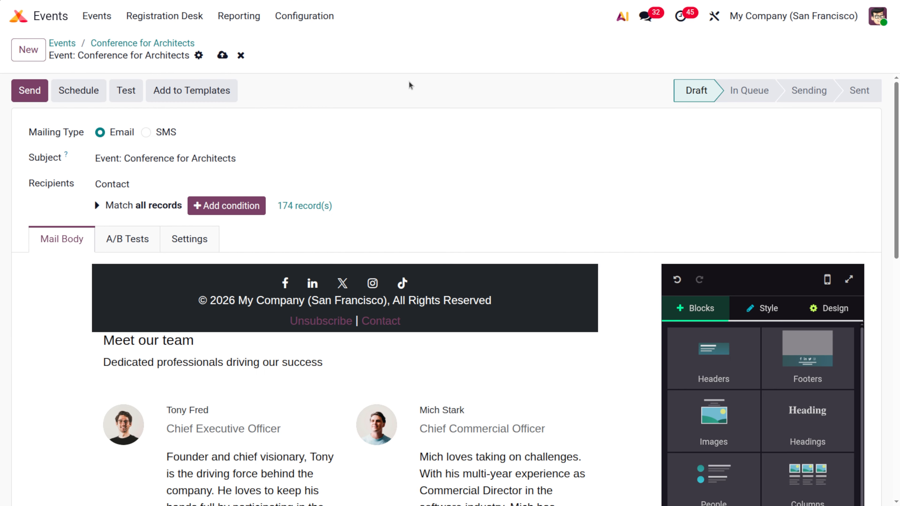
pyautogui.click(372, 322)
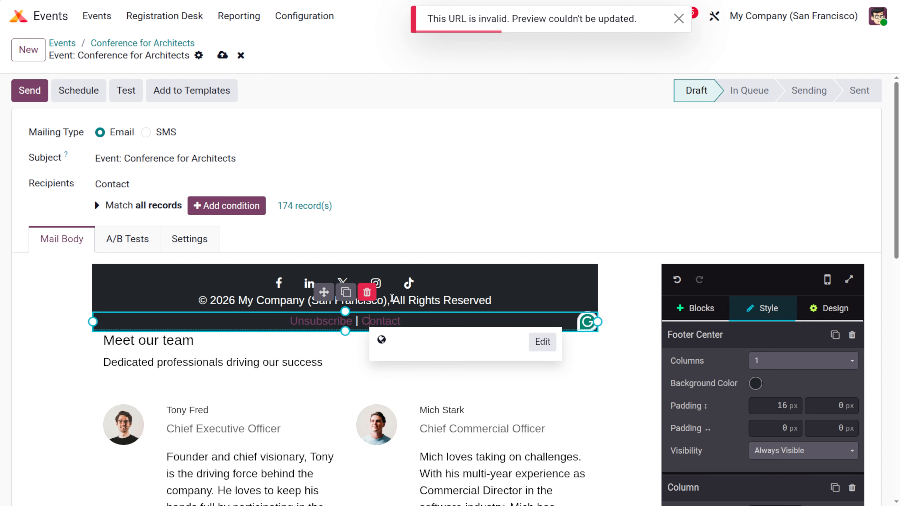
pyautogui.click(367, 292)
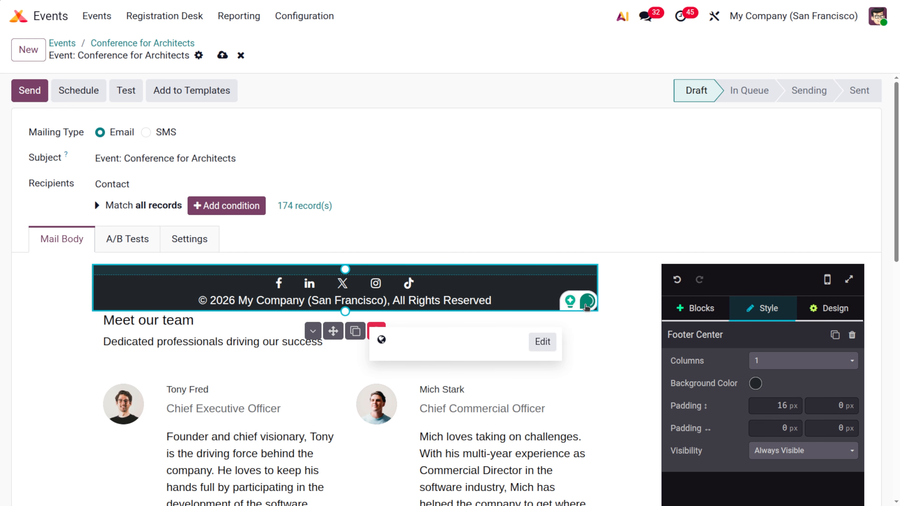
# Save the Conference for Architects mailing and send it to all recipients.
pyautogui.click(603, 373)
pyautogui.scroll(-3, 602, 375)
pyautogui.scroll(-3, 602, 375)
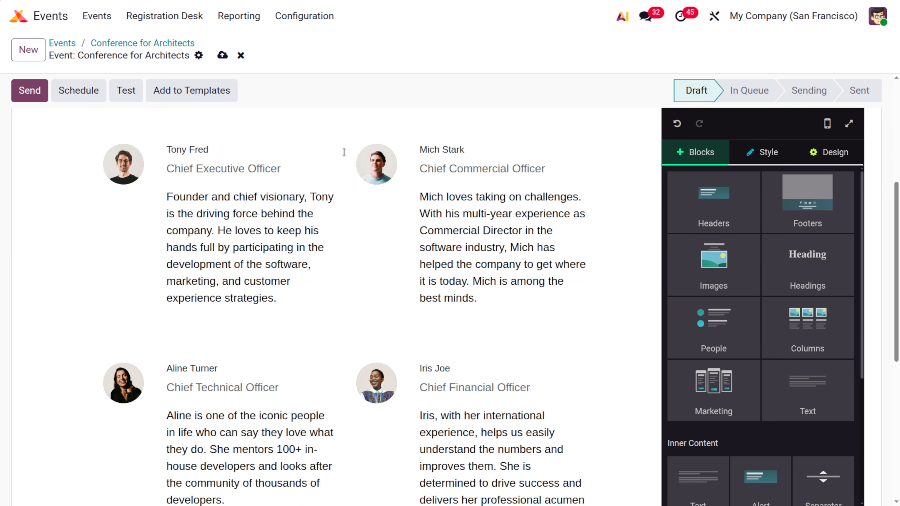
pyautogui.click(222, 55)
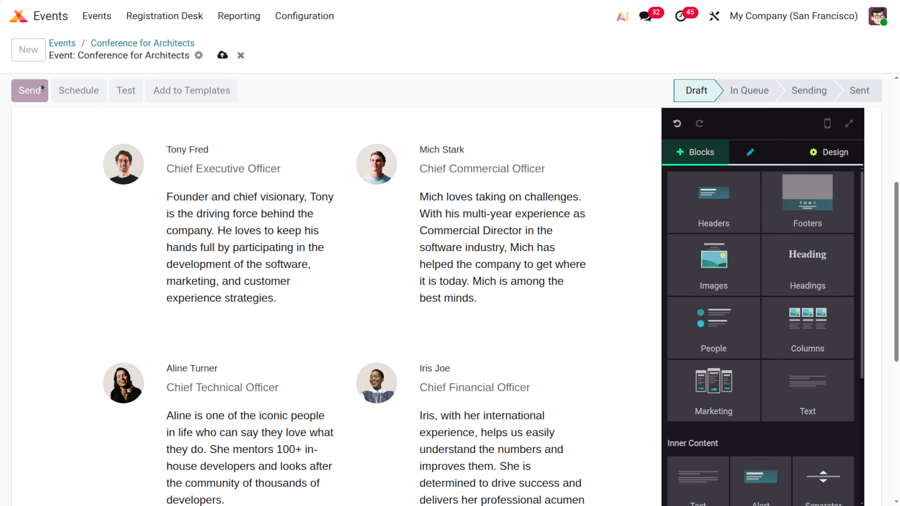
pyautogui.click(28, 88)
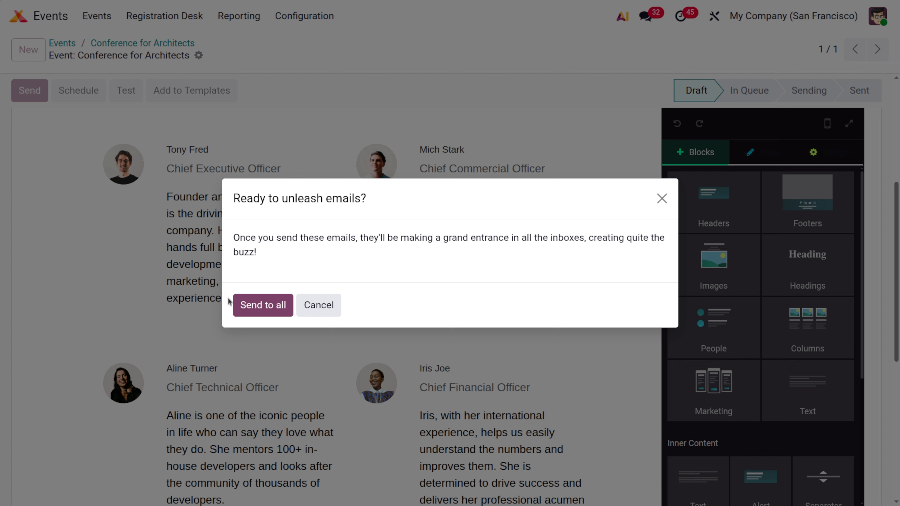
pyautogui.click(280, 302)
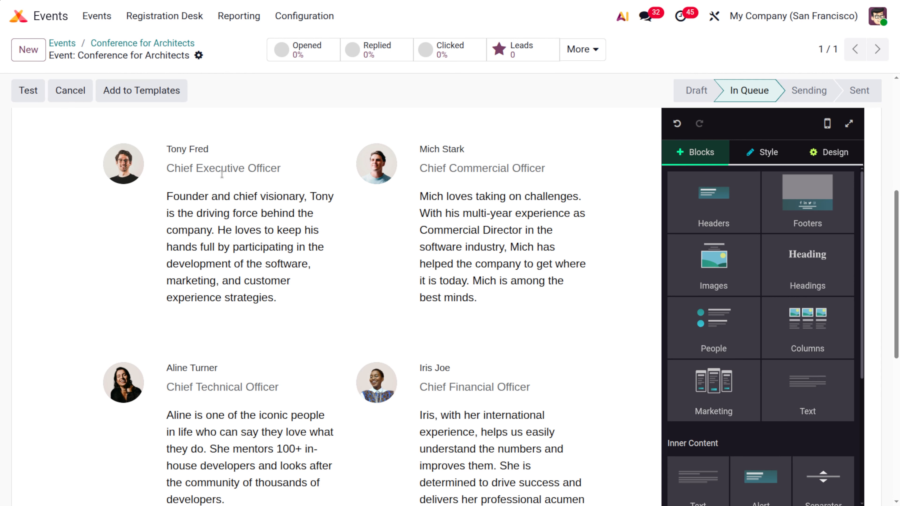
# Add the mailing design to the templates and return to the Conference for Architects event.
pyautogui.click(156, 100)
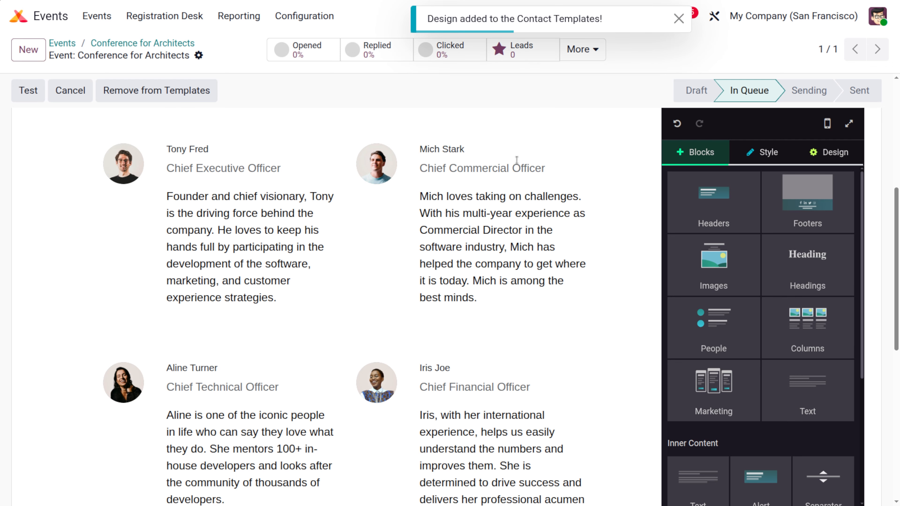
pyautogui.scroll(5, 516, 164)
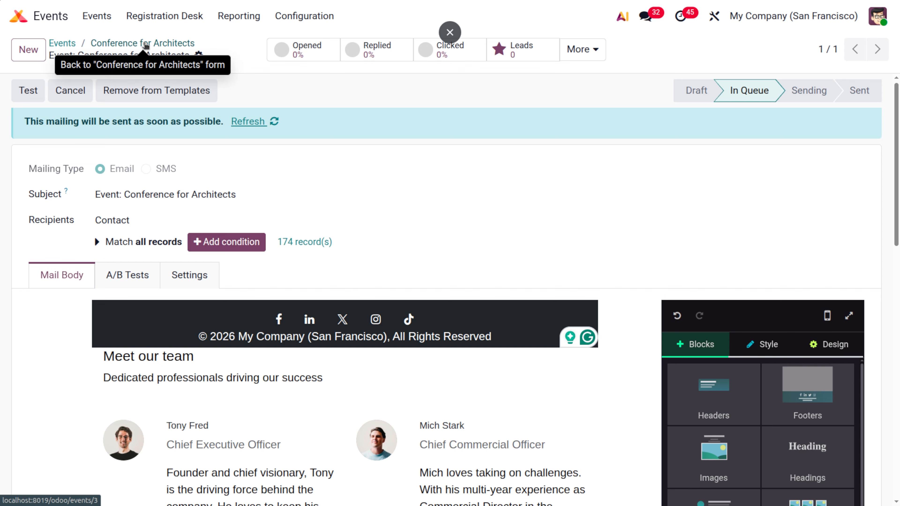
pyautogui.click(145, 44)
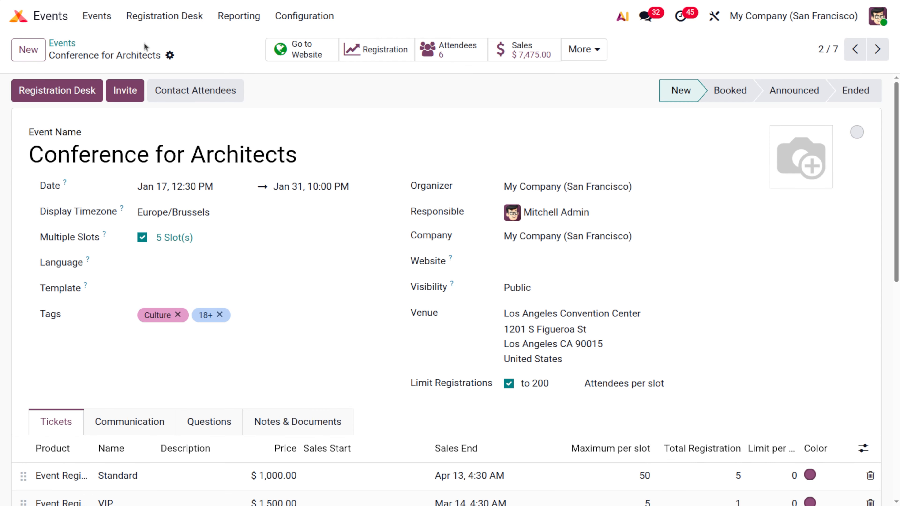
# View the event's attendees as a list and as Kanban cards, and inspect the first attendee's registration.
pyautogui.click(447, 54)
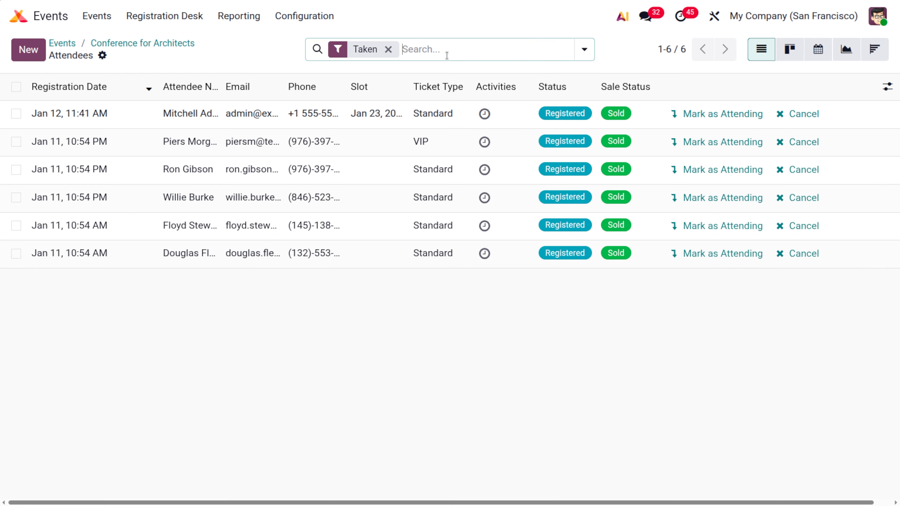
pyautogui.click(789, 49)
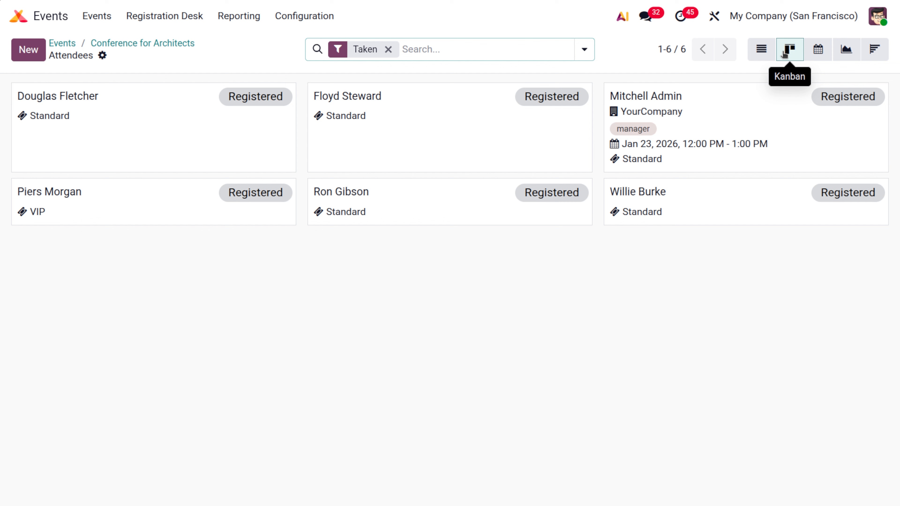
pyautogui.click(139, 112)
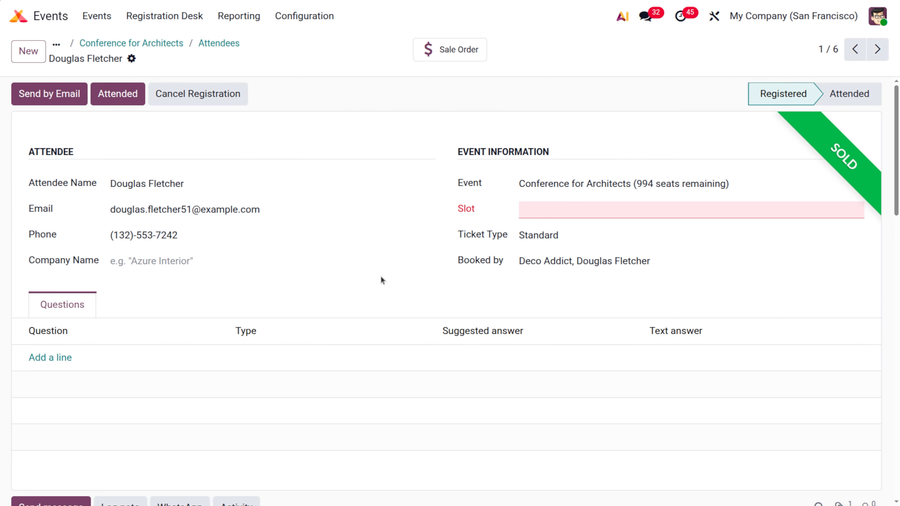
pyautogui.click(211, 50)
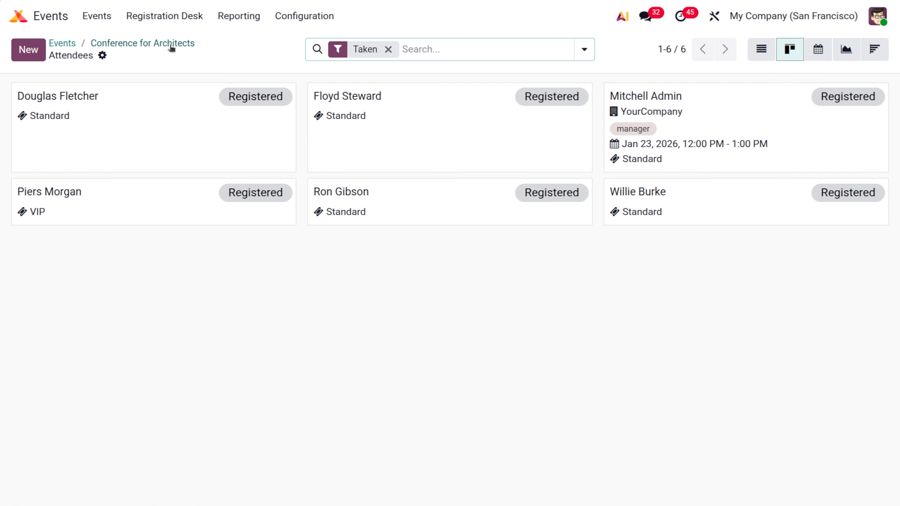
# Set the Conference for Architects event to the Announced stage and reopen it from the events overview.
pyautogui.click(143, 43)
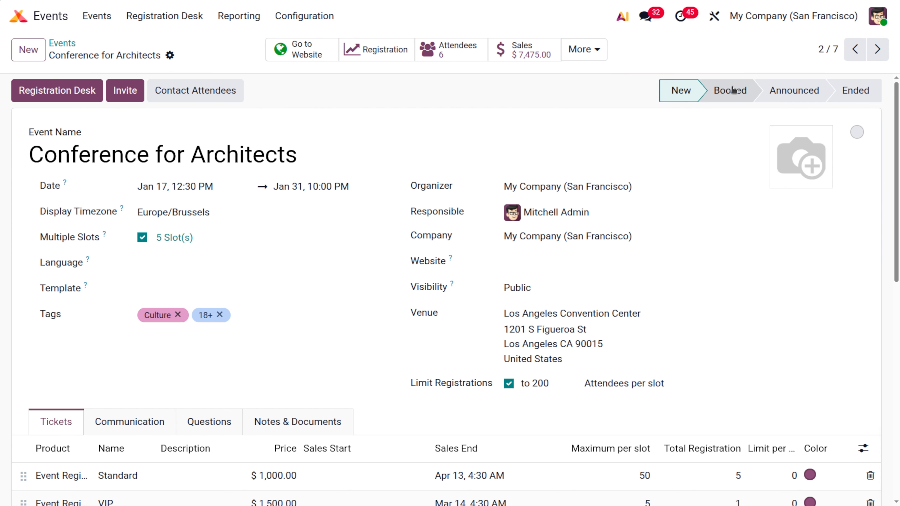
pyautogui.click(782, 102)
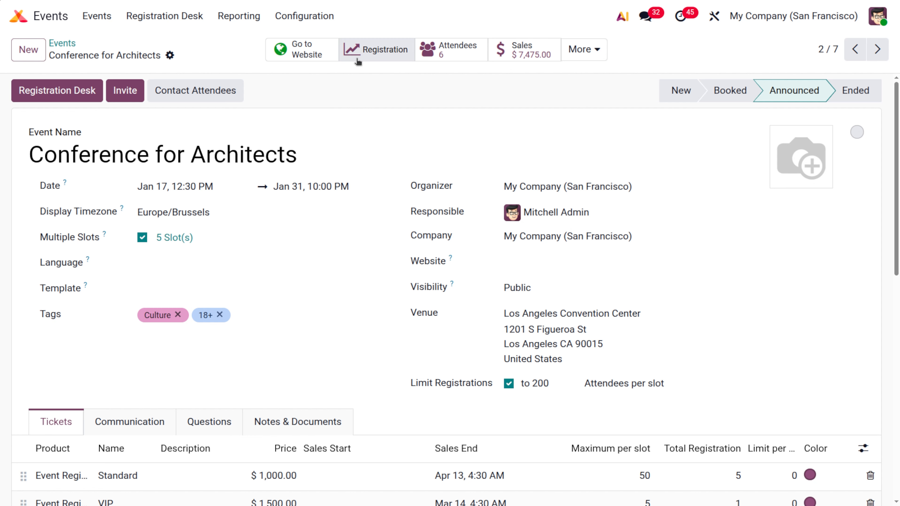
pyautogui.click(60, 44)
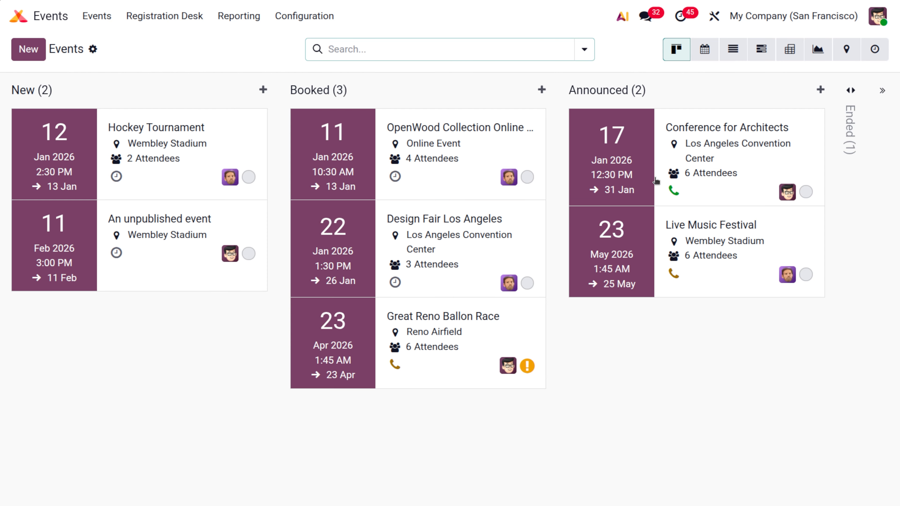
pyautogui.click(693, 155)
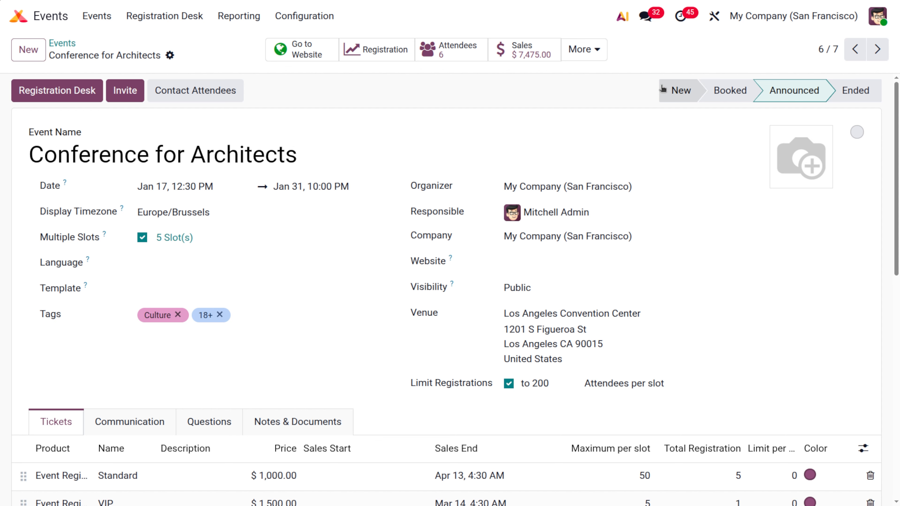
# View the event's registration statistics chart and list its additional related records.
pyautogui.click(397, 60)
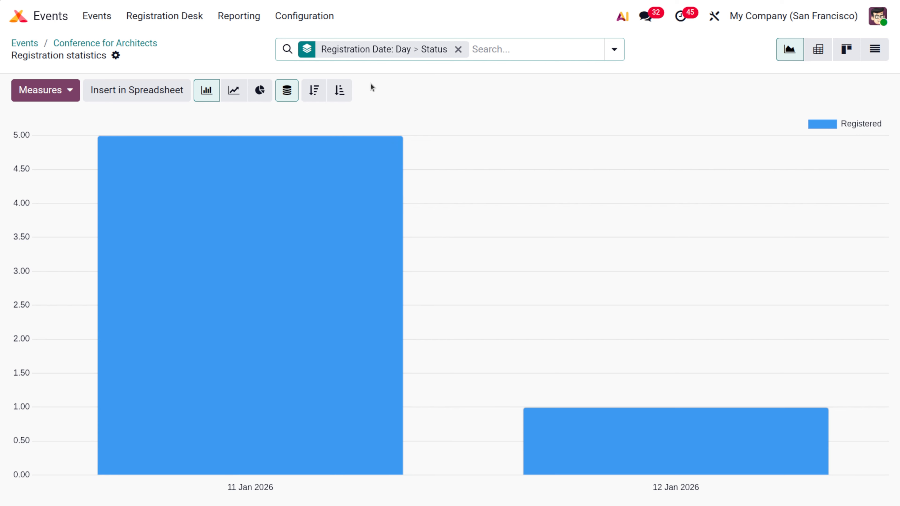
pyautogui.click(119, 43)
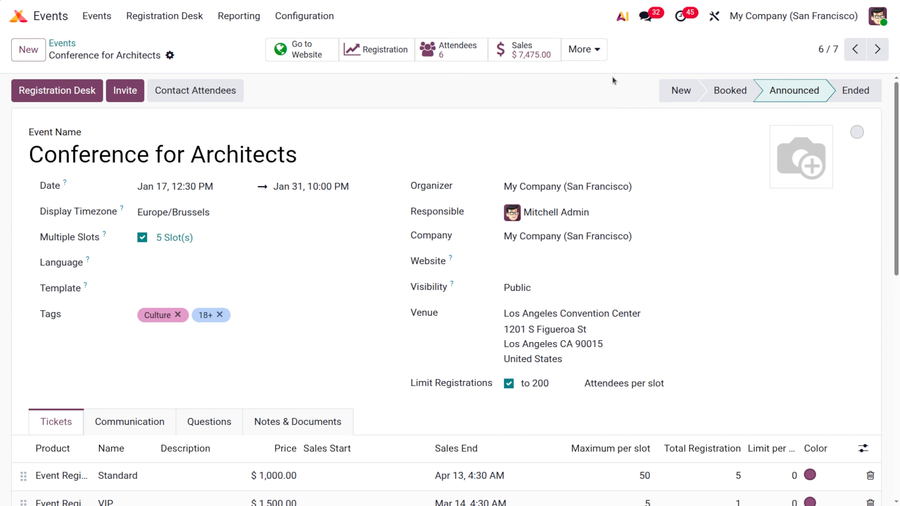
pyautogui.click(586, 50)
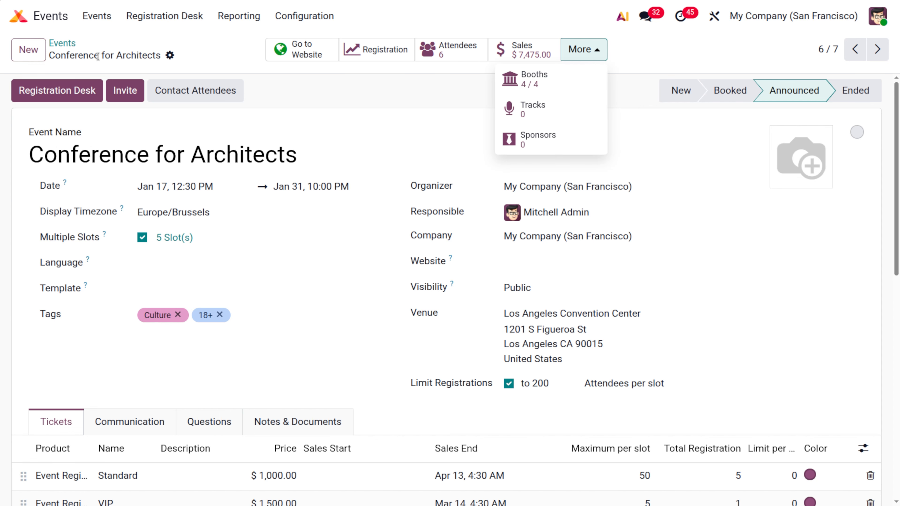
# Mark the Conference for Architects event as Cancelled in the events overview.
pyautogui.click(61, 43)
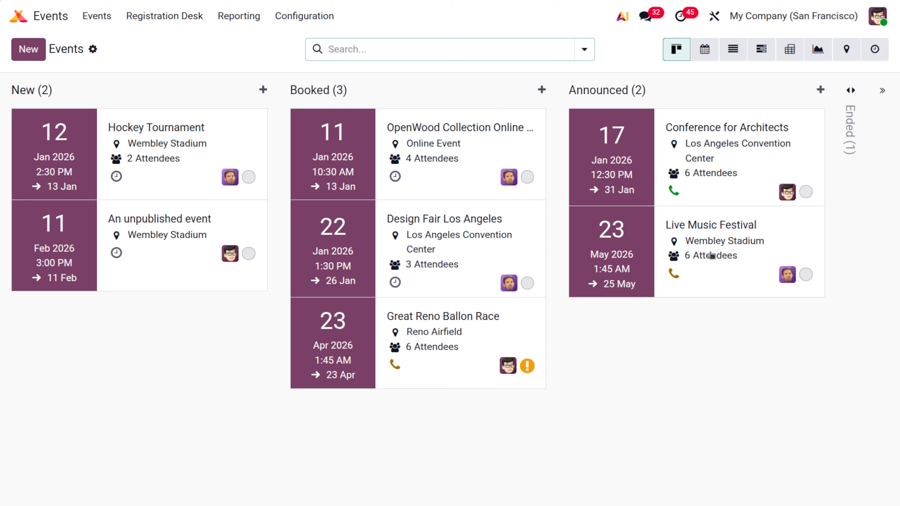
pyautogui.click(811, 194)
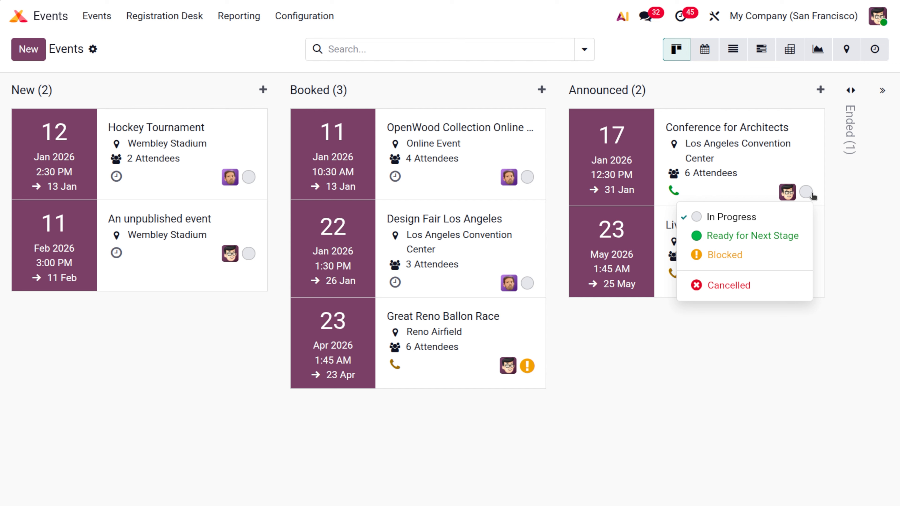
pyautogui.click(724, 288)
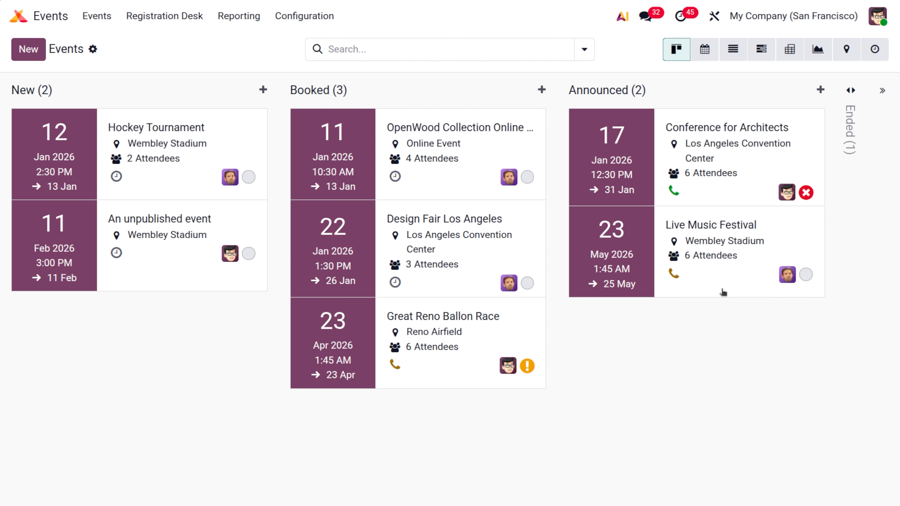
# Open the Conference for Architects event and review its scheduled communication templates.
pyautogui.click(717, 128)
pyautogui.scroll(-2, 355, 382)
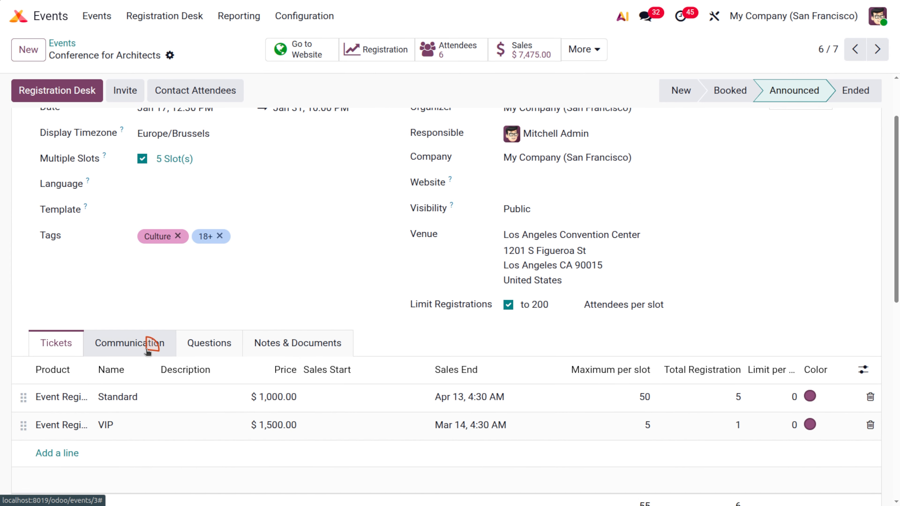
pyautogui.click(148, 348)
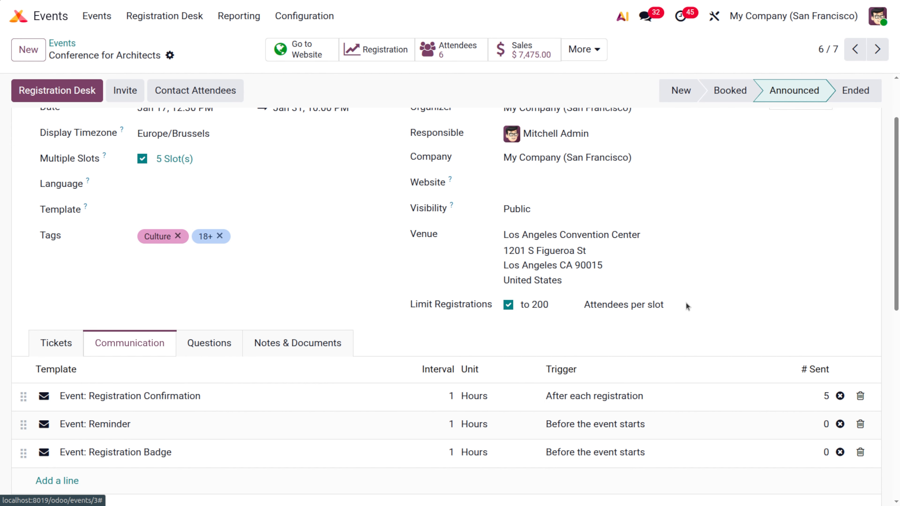
# View the event's website page and the website's list of all events, and return to the backend events overview.
pyautogui.click(318, 57)
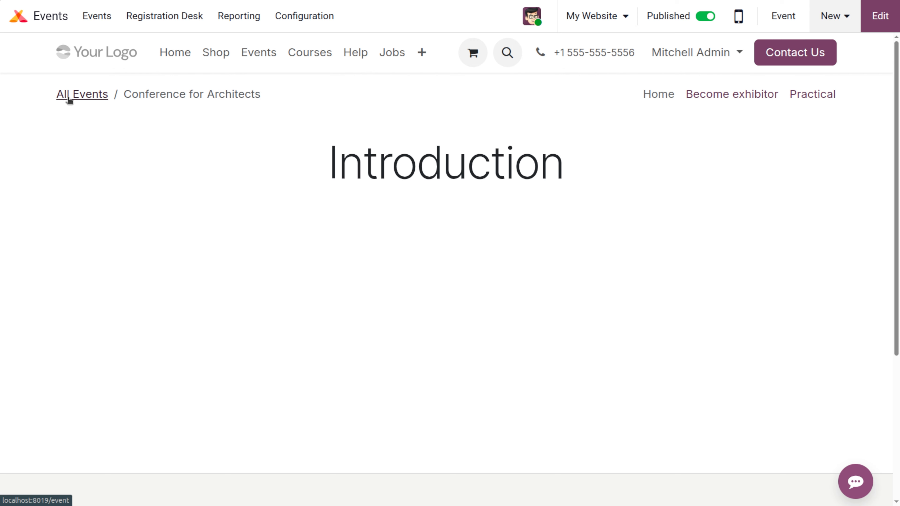
pyautogui.click(81, 100)
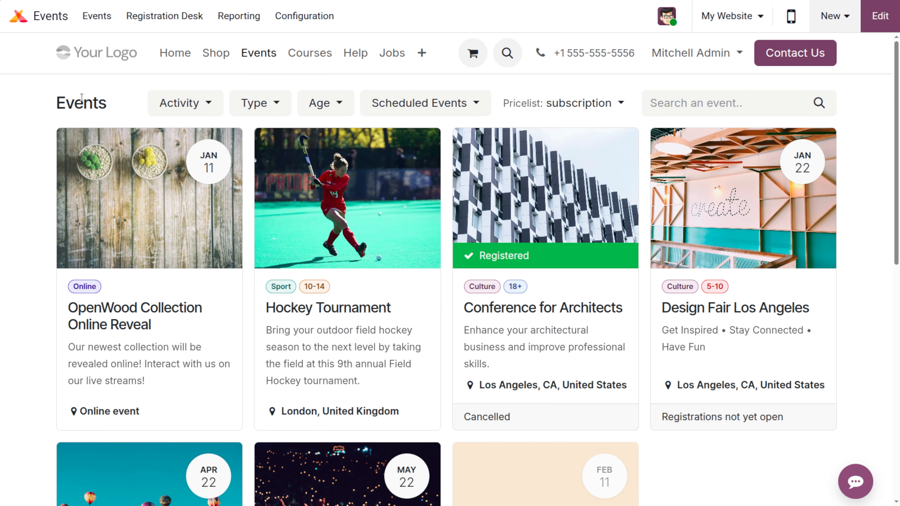
pyautogui.click(94, 17)
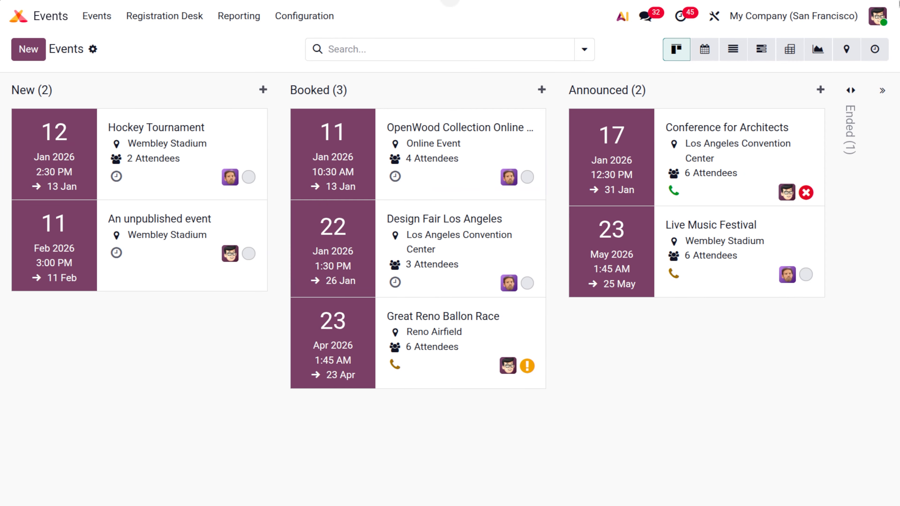
# Unfold the Ended stage, open the Business workshops event and view its attendees.
pyautogui.click(844, 140)
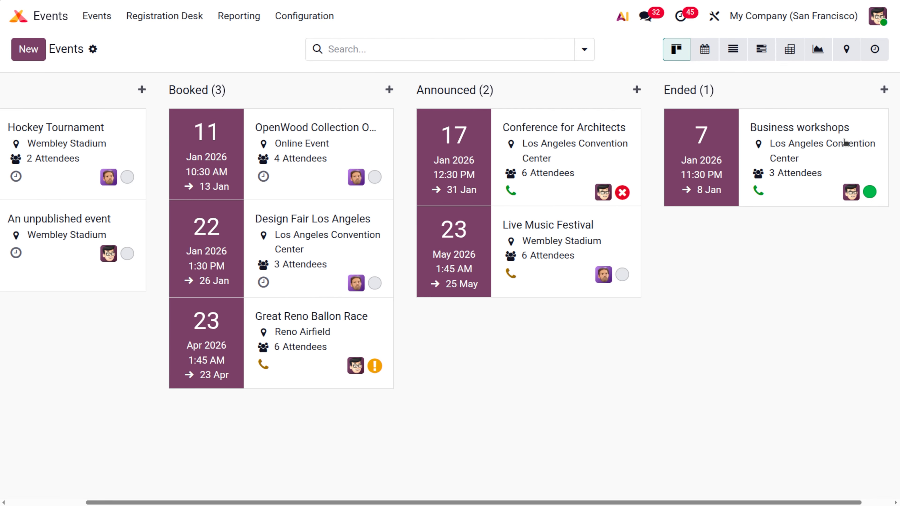
pyautogui.click(766, 152)
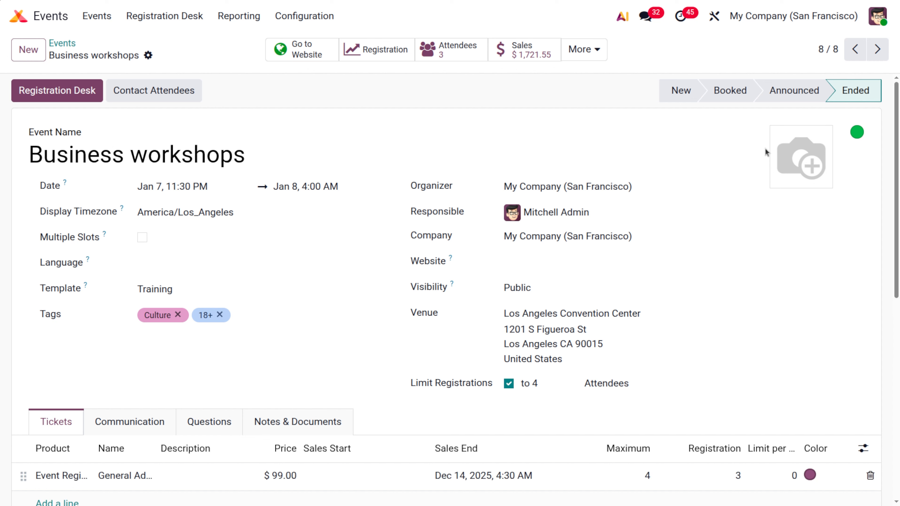
pyautogui.click(448, 61)
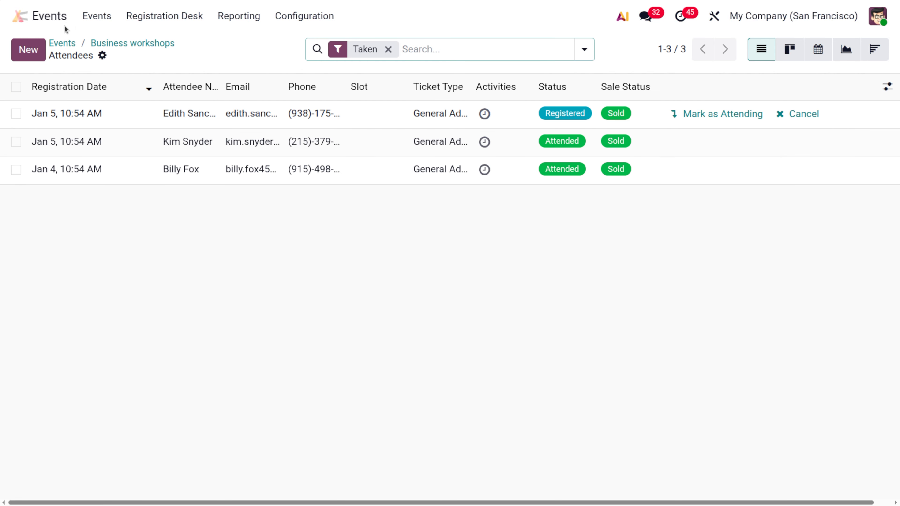
pyautogui.click(103, 44)
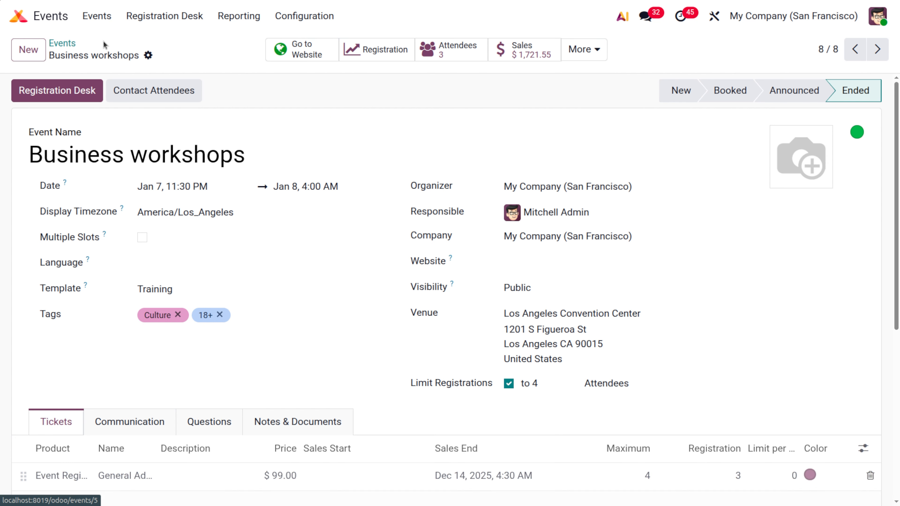
# View the Attendees report with its available measures, and the Revenues report.
pyautogui.click(221, 21)
pyautogui.click(244, 47)
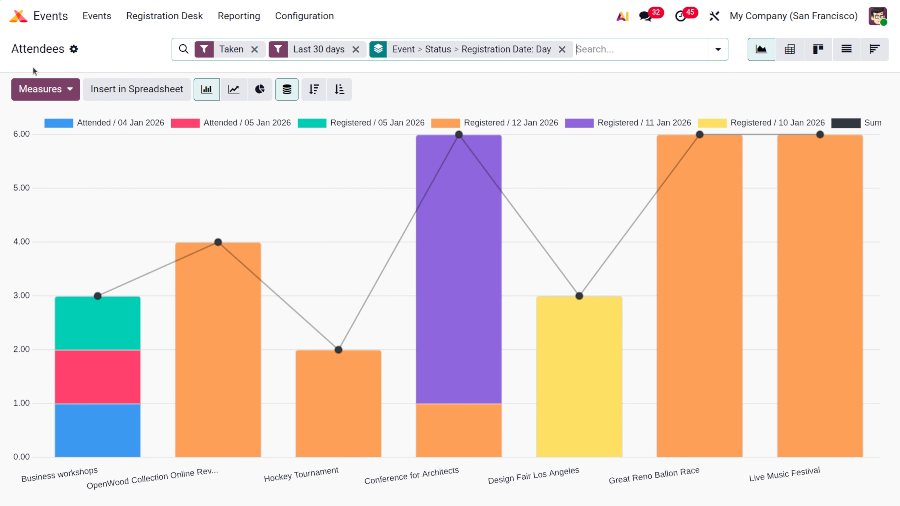
pyautogui.click(44, 86)
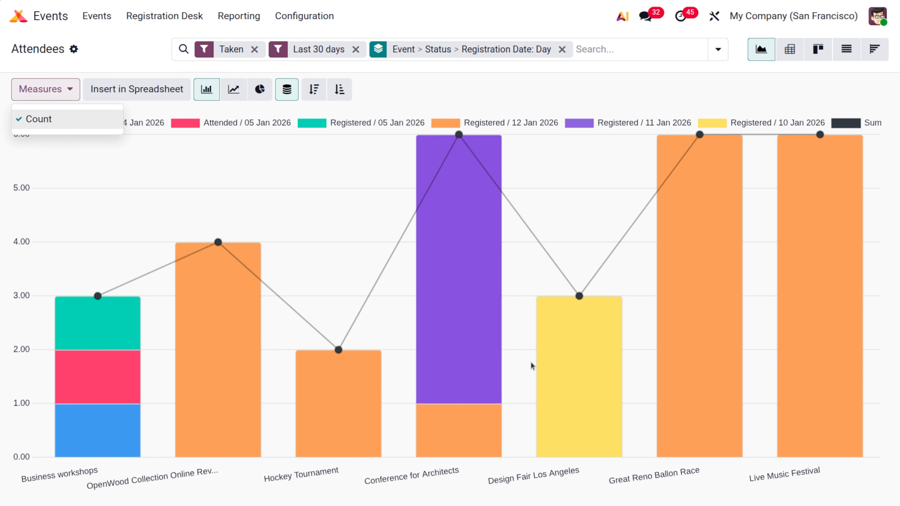
pyautogui.click(239, 16)
pyautogui.click(255, 62)
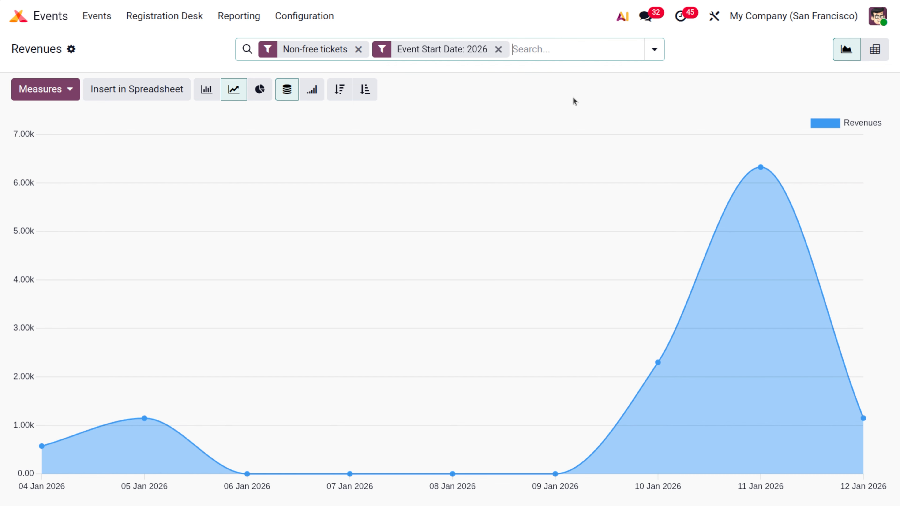
# Switch to the Dashboards app by searching for "das".
pyautogui.click(30, 17)
pyautogui.write('das')
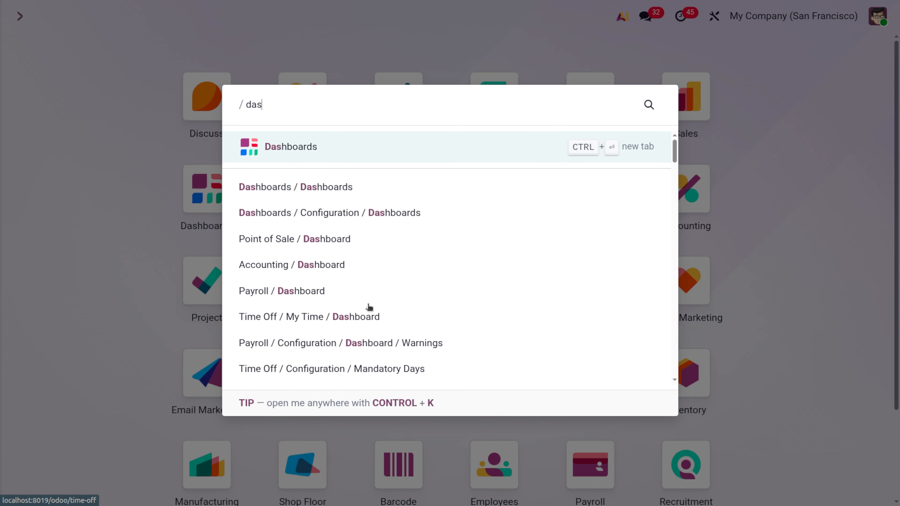
pyautogui.press('Return')
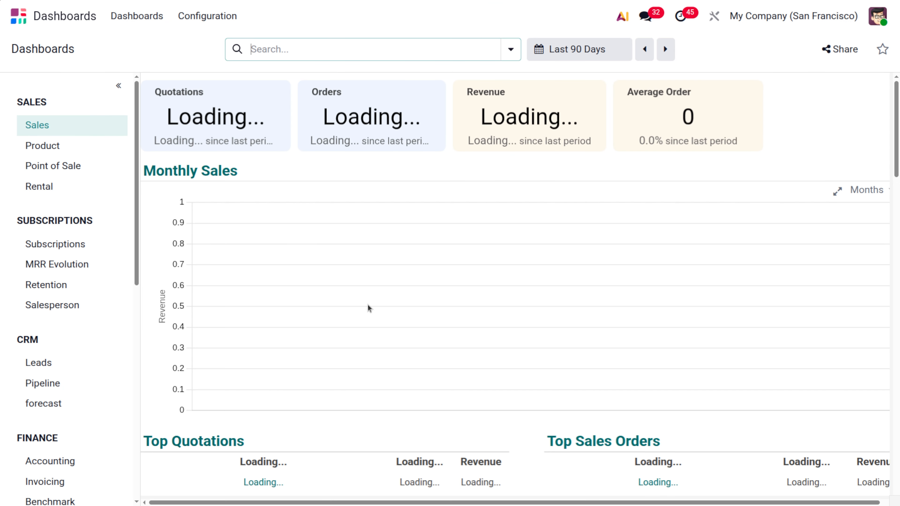
# Open the Events dashboard under Marketing and set its period to Today.
pyautogui.scroll(-5, 24, 386)
pyautogui.scroll(-6, 23, 388)
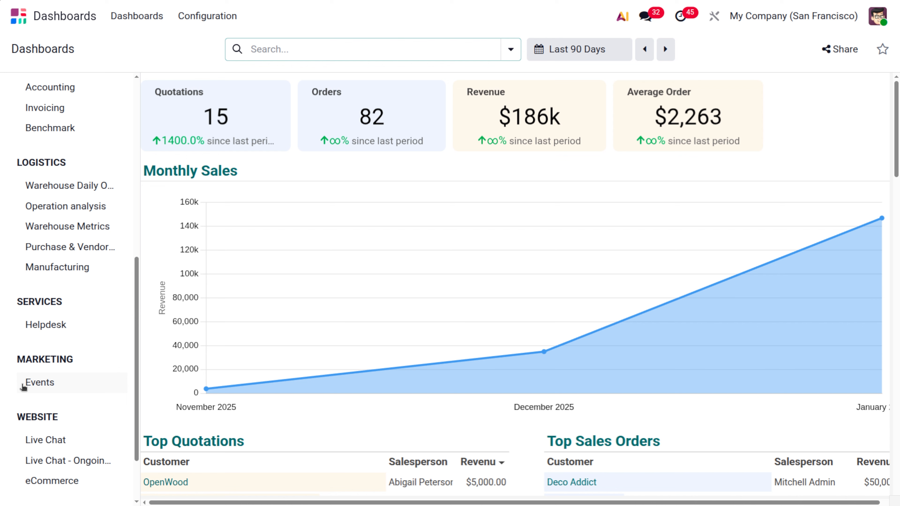
pyautogui.click(24, 386)
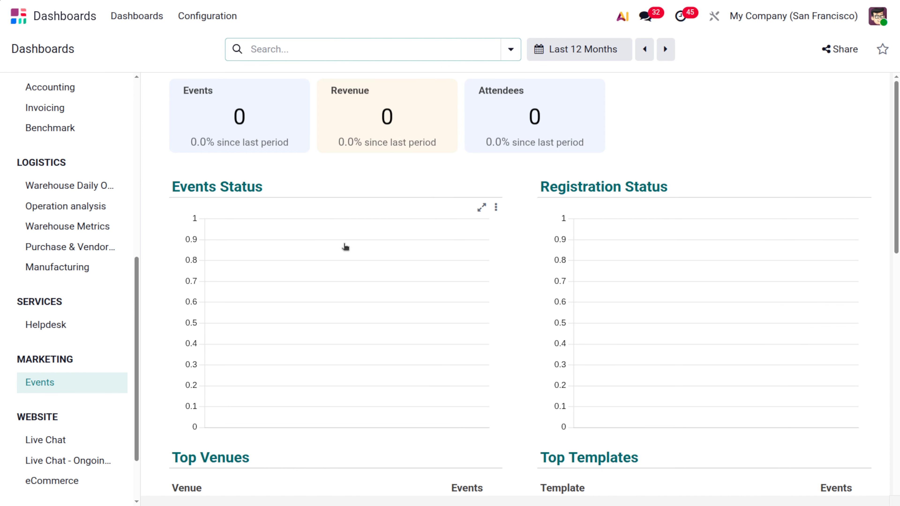
pyautogui.moveTo(597, 87)
pyautogui.click(603, 60)
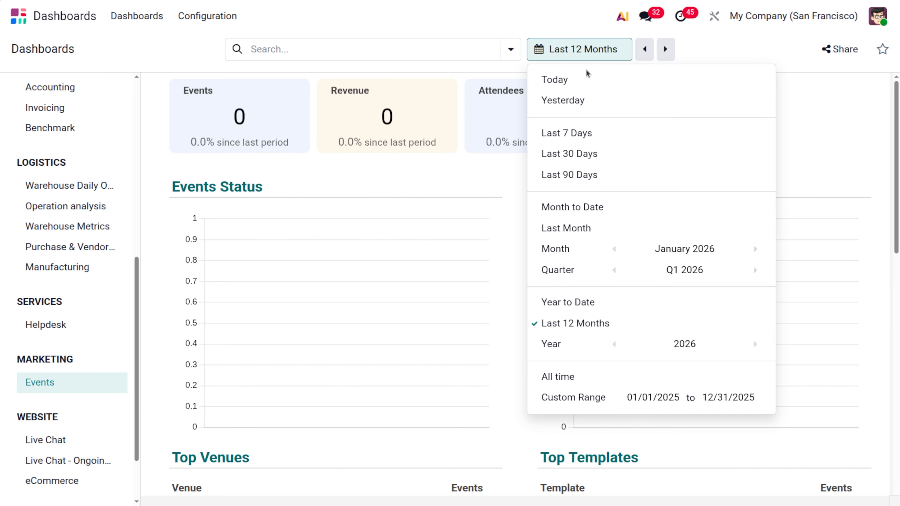
pyautogui.click(590, 80)
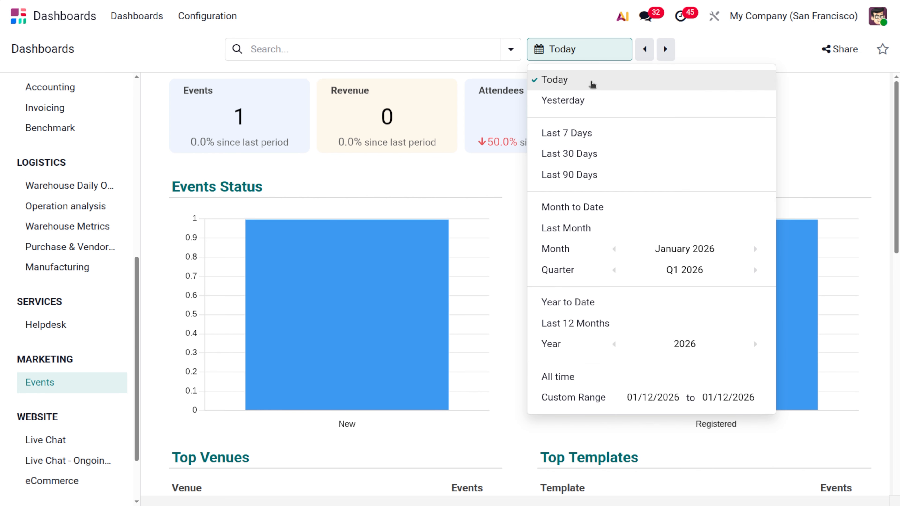
pyautogui.click(819, 71)
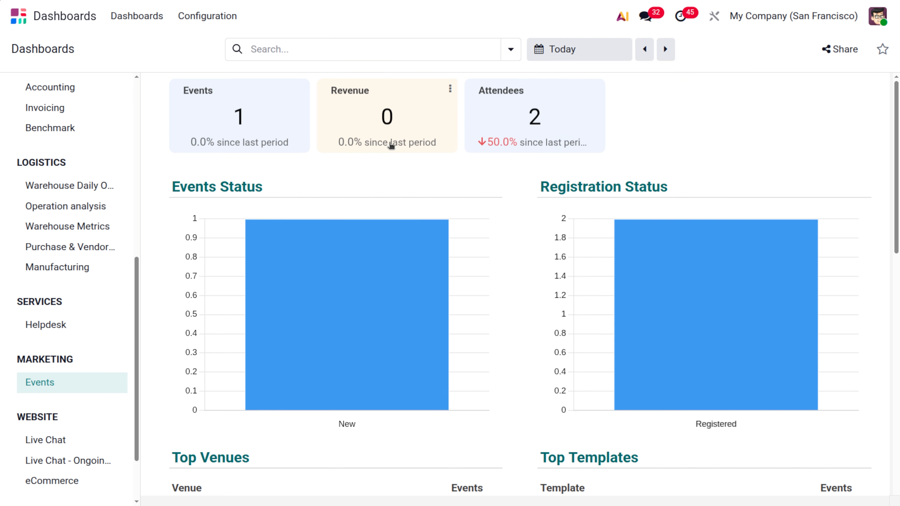
# Review the dashboard's event and registration status charts and its top venues, templates, tags and organizers.
pyautogui.scroll(-3, 560, 314)
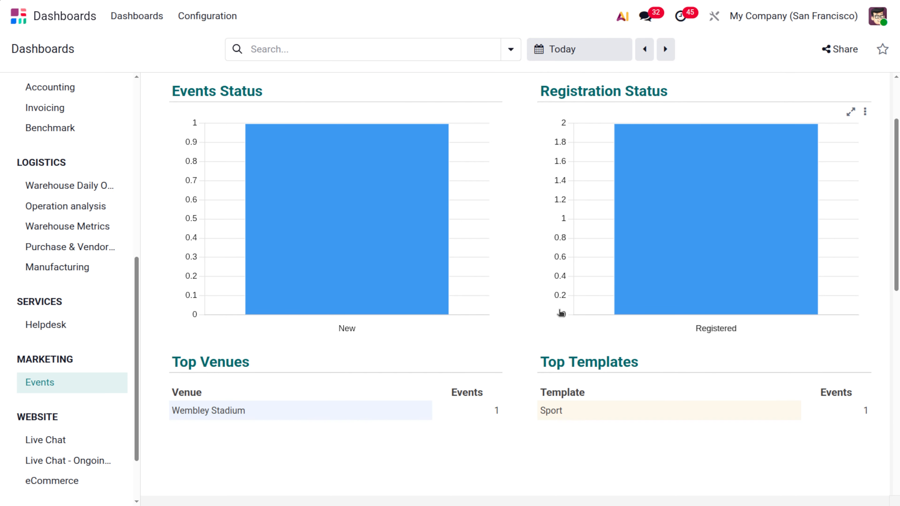
pyautogui.scroll(-10, 560, 313)
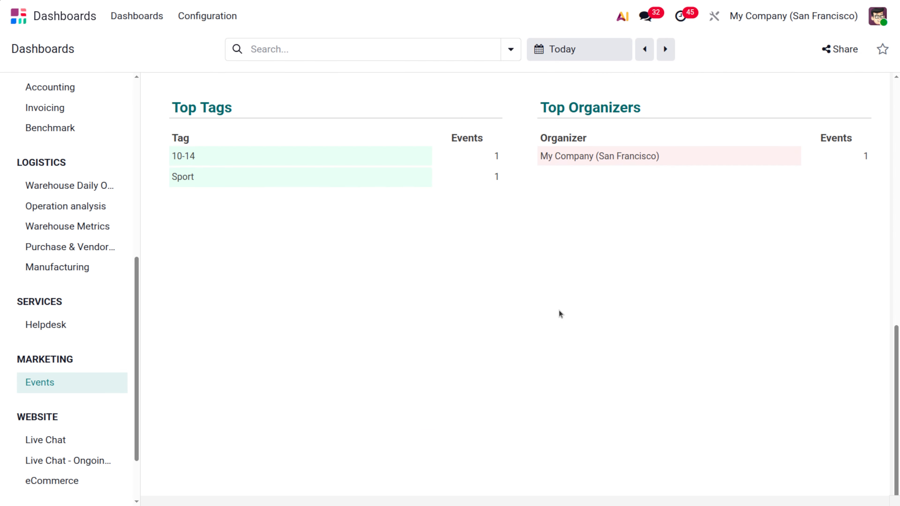
pyautogui.scroll(15, 558, 313)
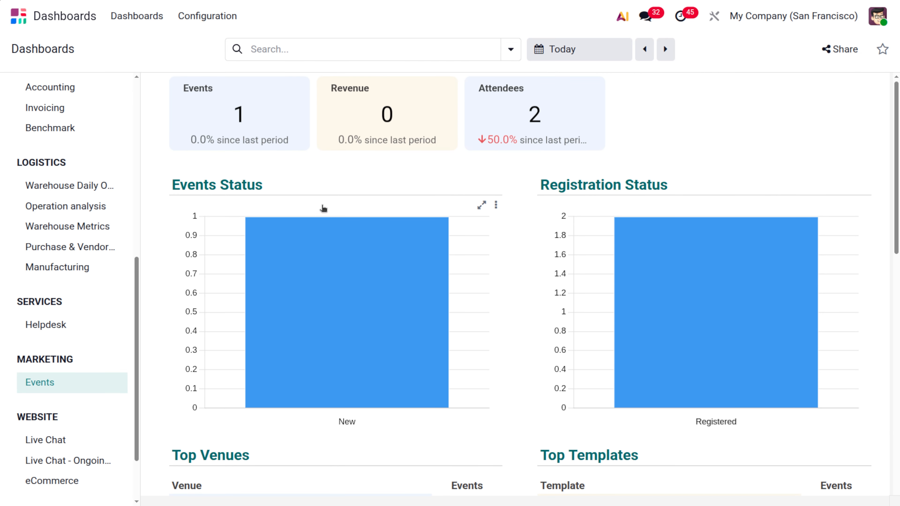
# Switch to the Events app by searching the apps for "e".
pyautogui.click(18, 18)
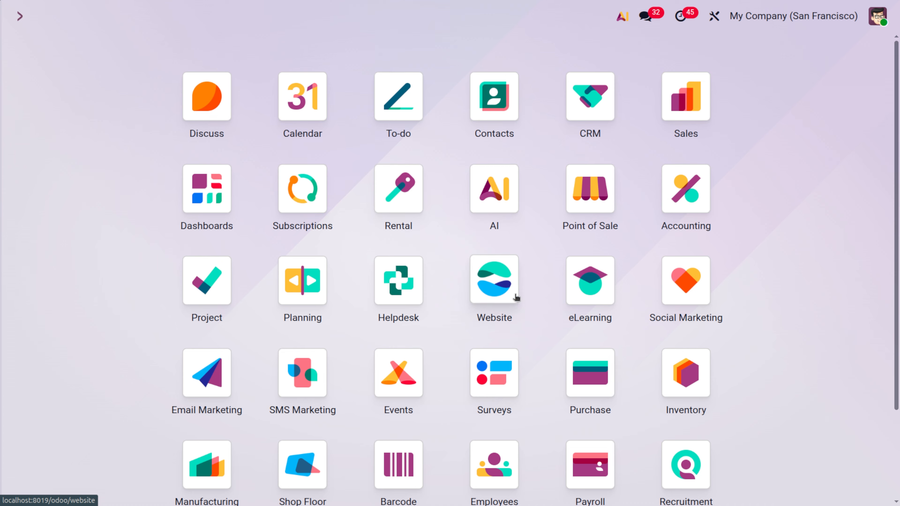
pyautogui.write('e')
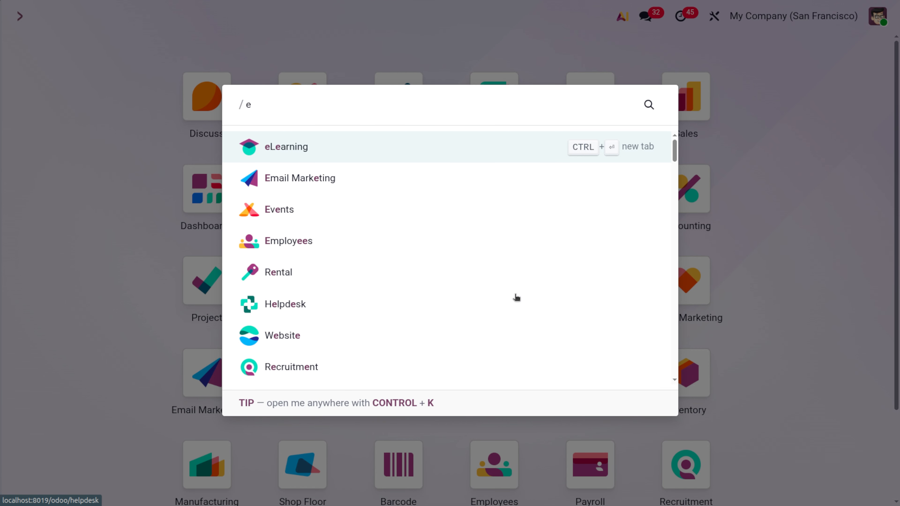
pyautogui.press('Down')
pyautogui.press('Down')
pyautogui.press('Return')
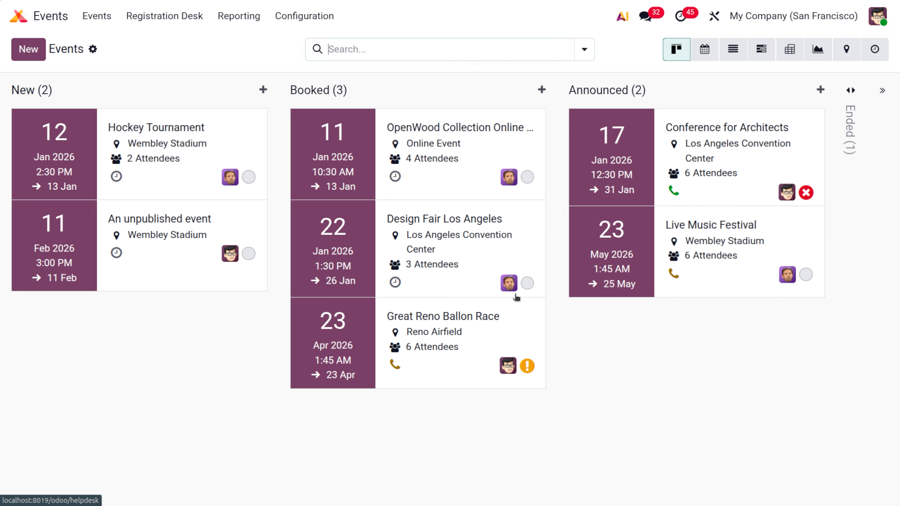
# Open the Conference for Architects event and set its status to In Progress.
pyautogui.click(757, 177)
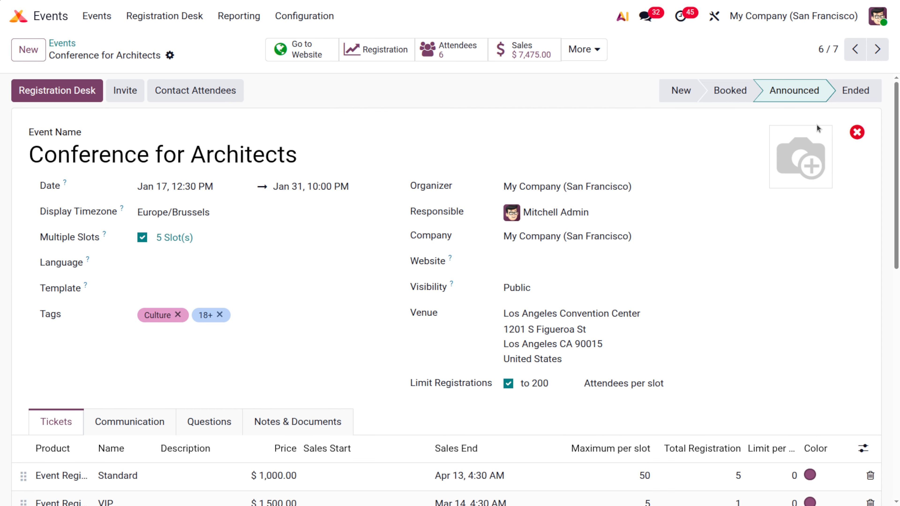
pyautogui.click(854, 133)
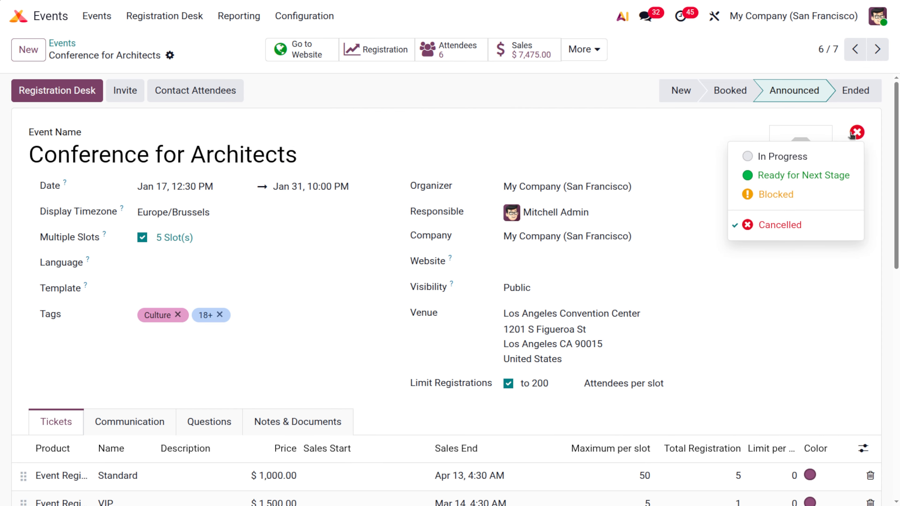
pyautogui.click(808, 152)
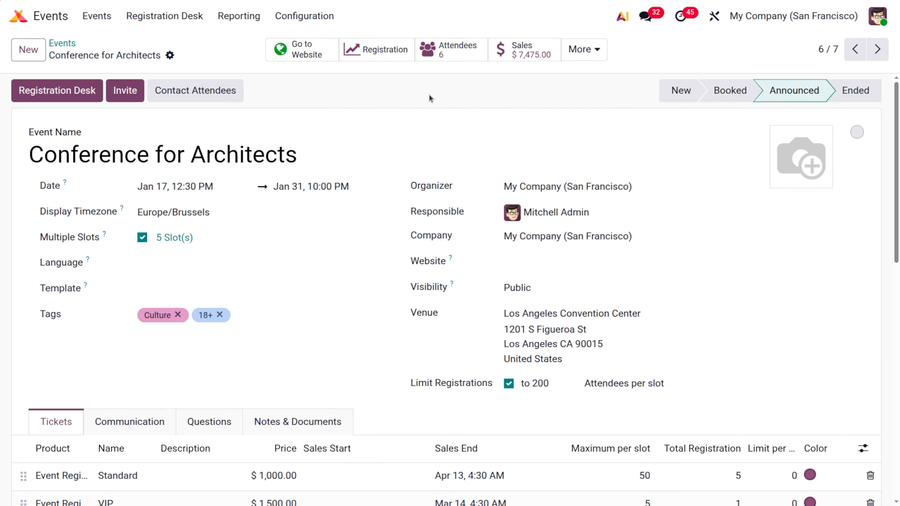
# View the event's attendees, open the most recent registration's details, and return to the event.
pyautogui.click(444, 53)
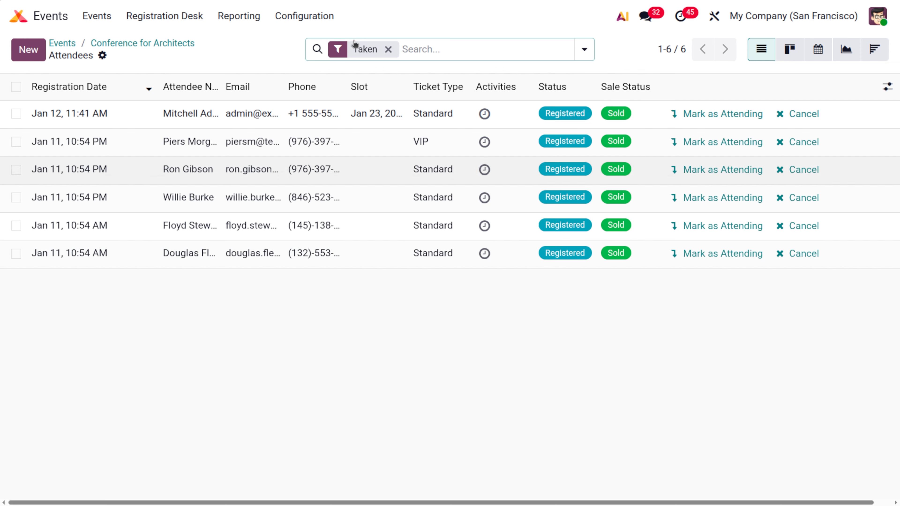
pyautogui.click(294, 15)
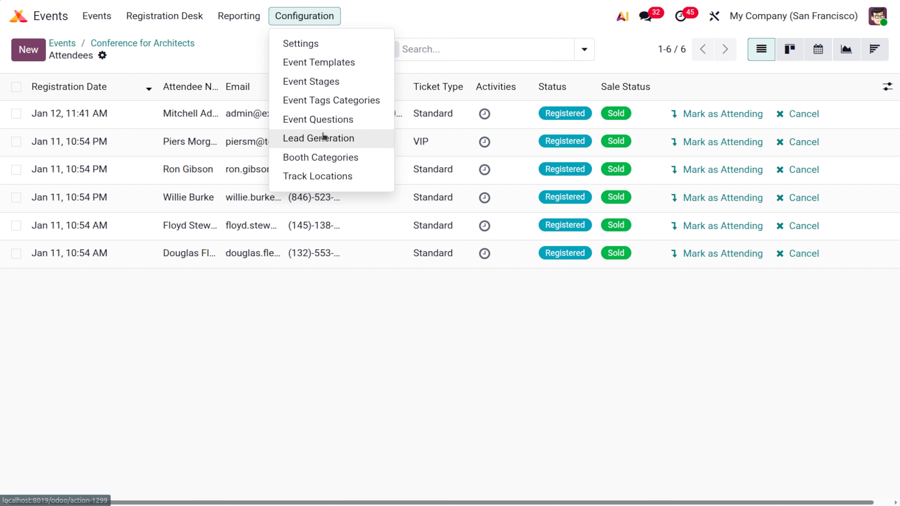
pyautogui.click(195, 121)
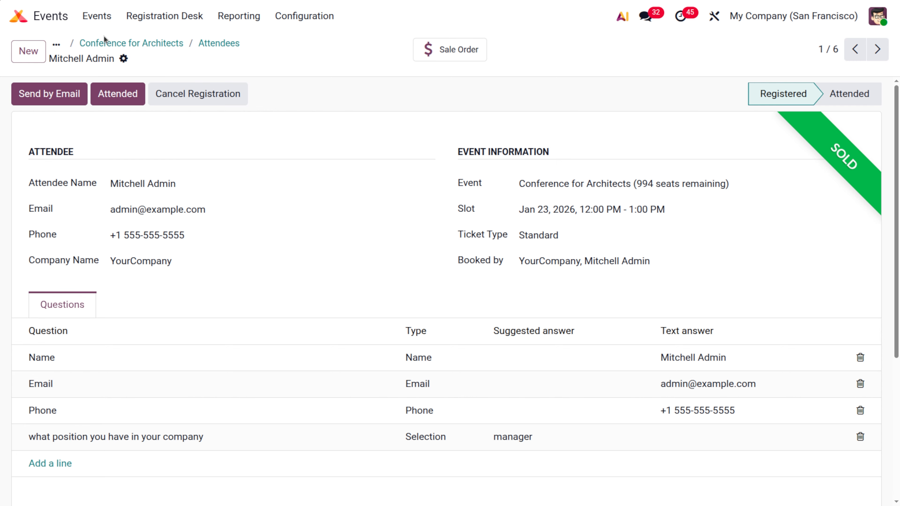
pyautogui.click(104, 43)
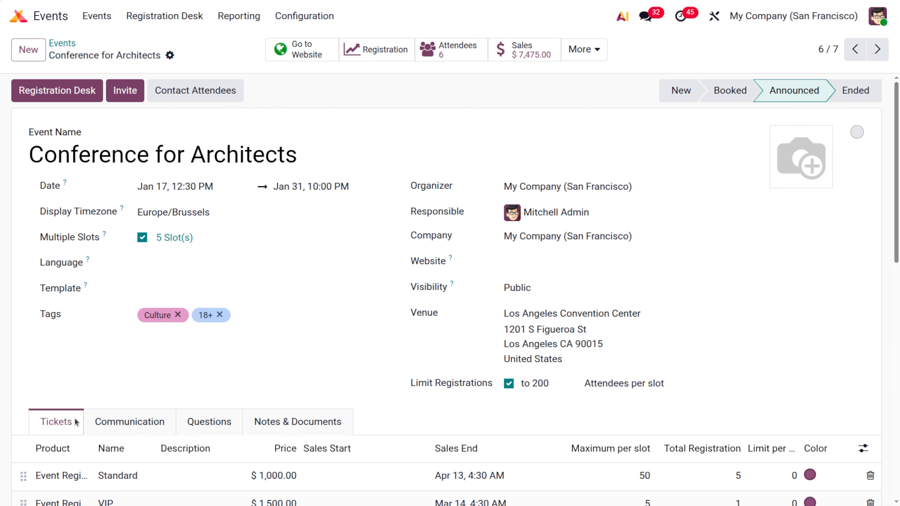
# View the event's tickets and open the list of lead generation rules.
pyautogui.click(60, 422)
pyautogui.scroll(-5, 185, 387)
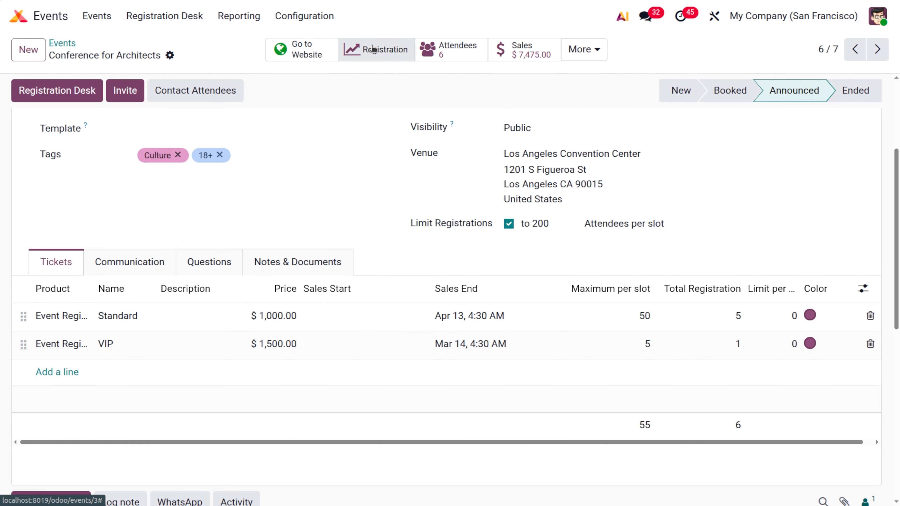
pyautogui.click(298, 18)
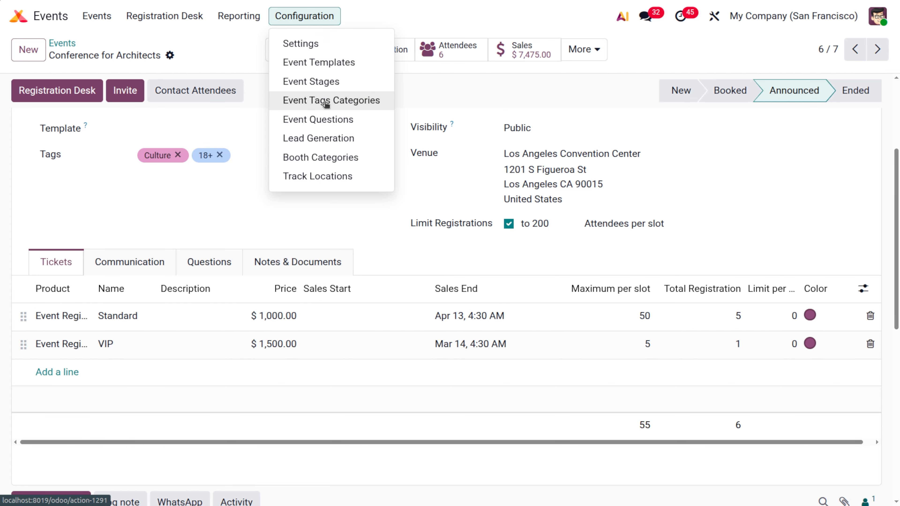
pyautogui.click(339, 137)
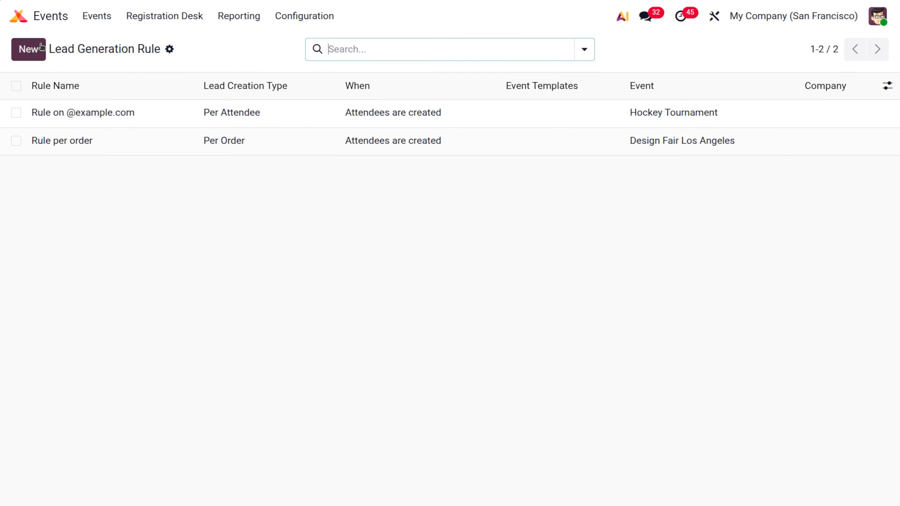
# Create a lead generation rule named "Event registeration standard", using the spelling suggestion for its last word.
pyautogui.click(30, 45)
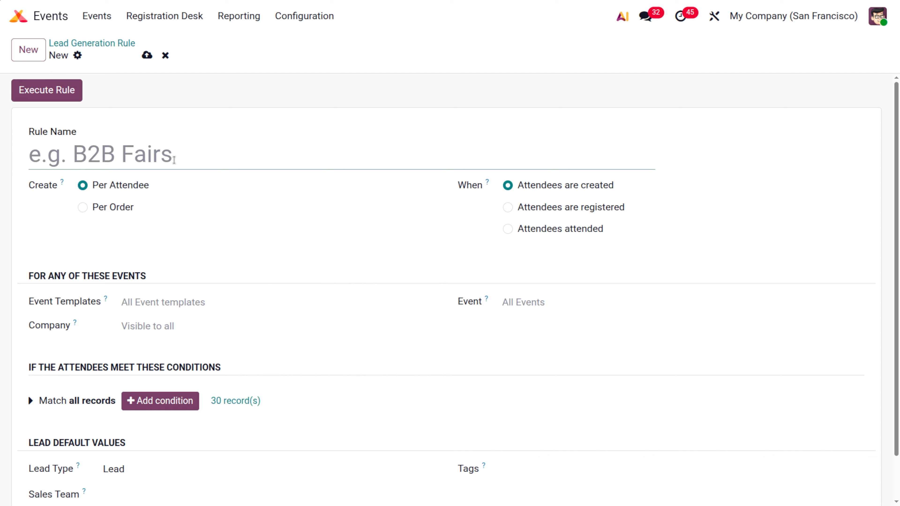
pyautogui.write('E')
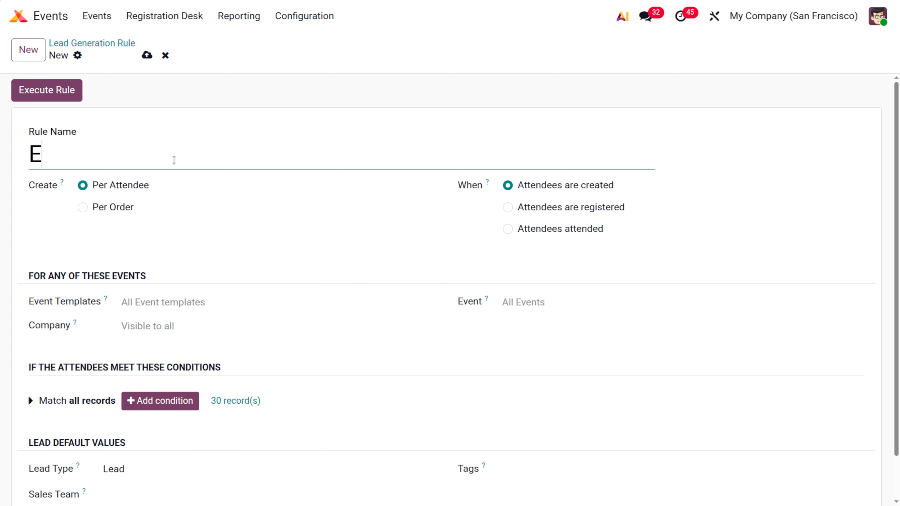
pyautogui.write('vent ')
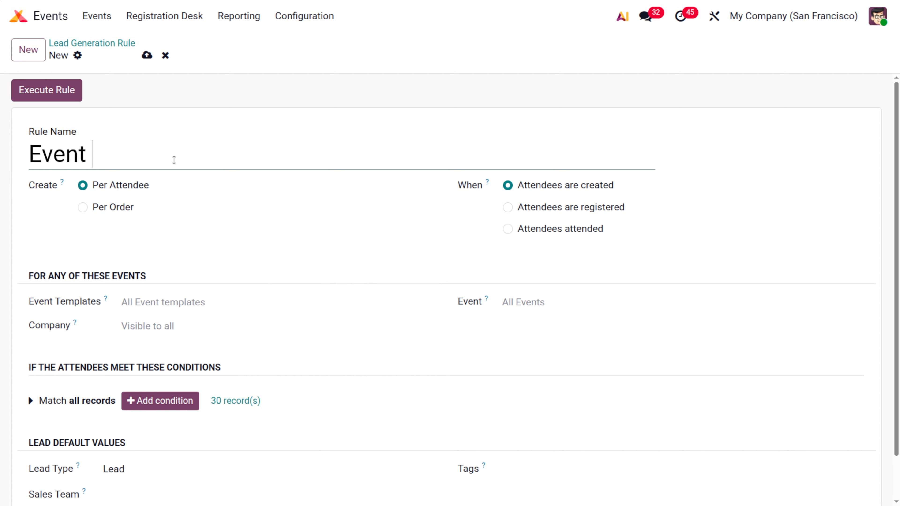
pyautogui.write('registerat')
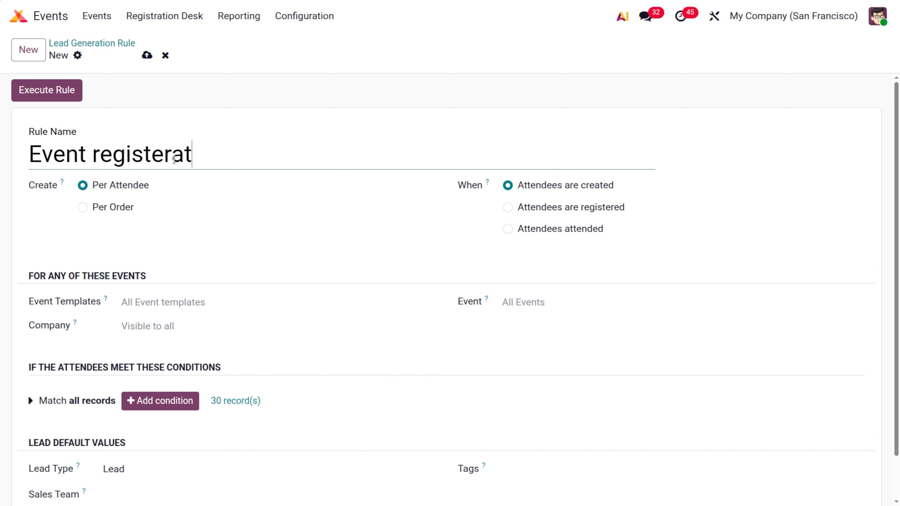
pyautogui.write('ion s')
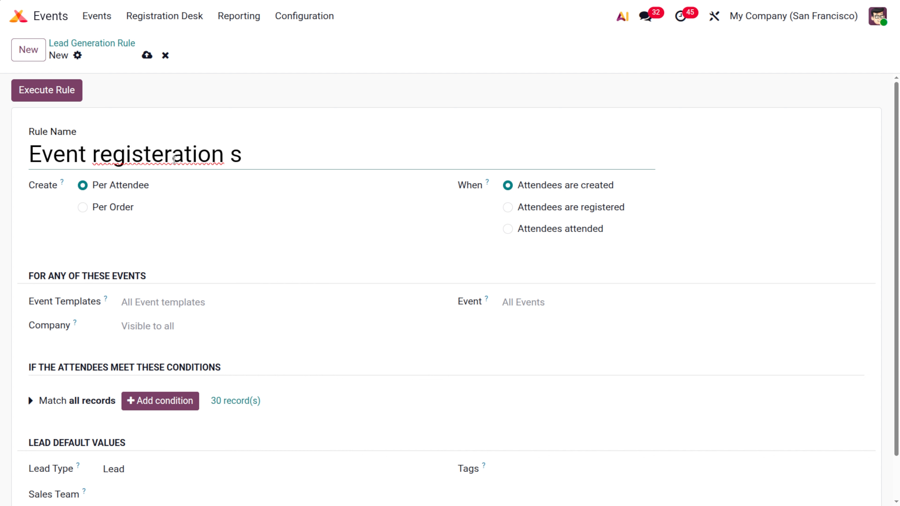
pyautogui.write('tandrad')
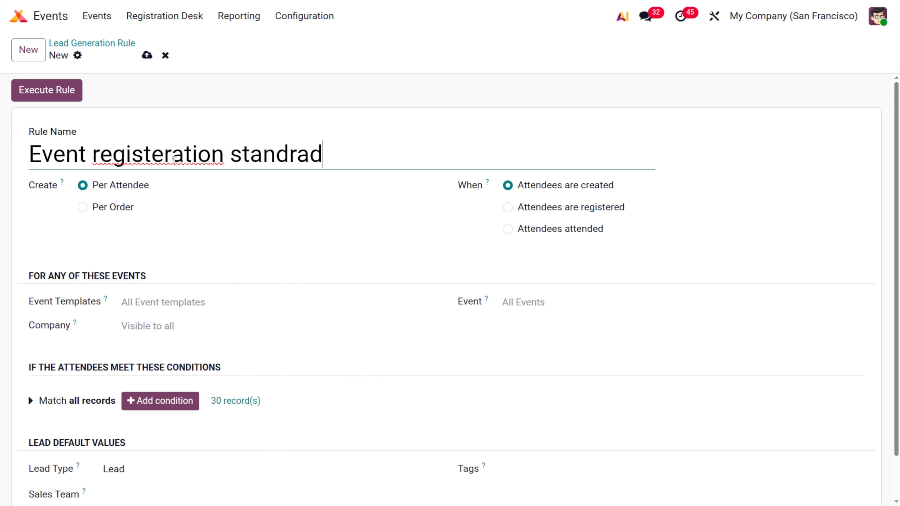
pyautogui.rightClick(146, 156)
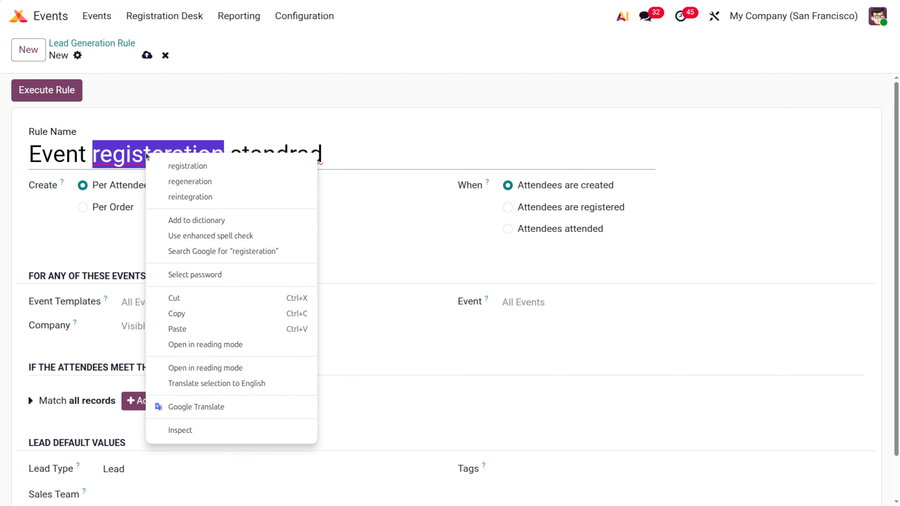
pyautogui.click(187, 140)
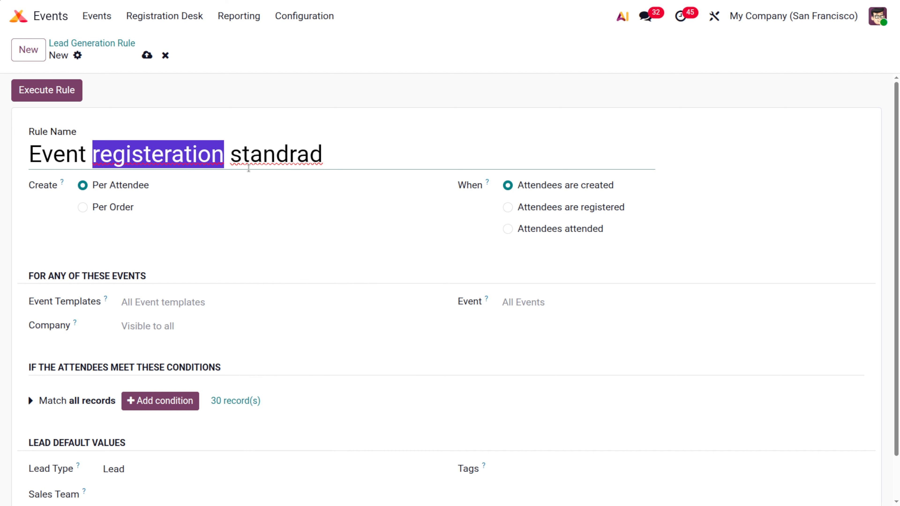
pyautogui.rightClick(272, 163)
pyautogui.click(300, 176)
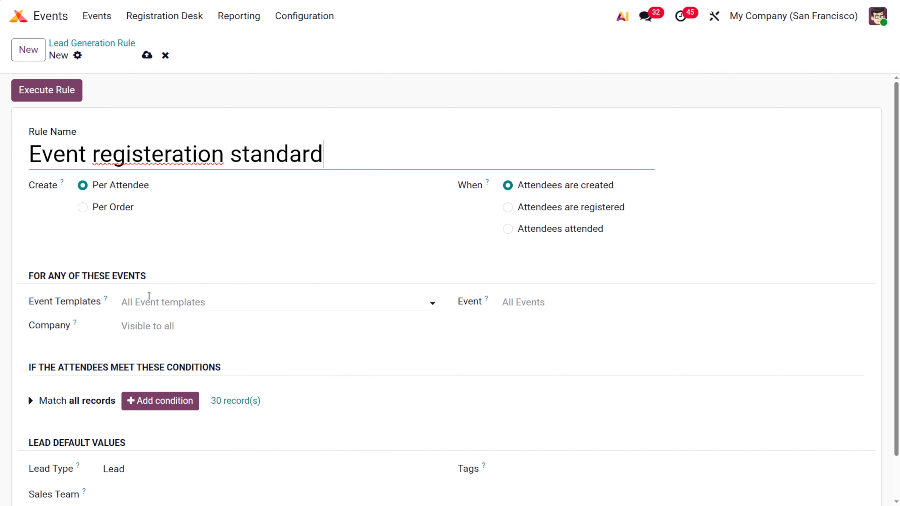
# Check the available event templates and add a new "standard" tag to the rule's lead default values.
pyautogui.click(166, 305)
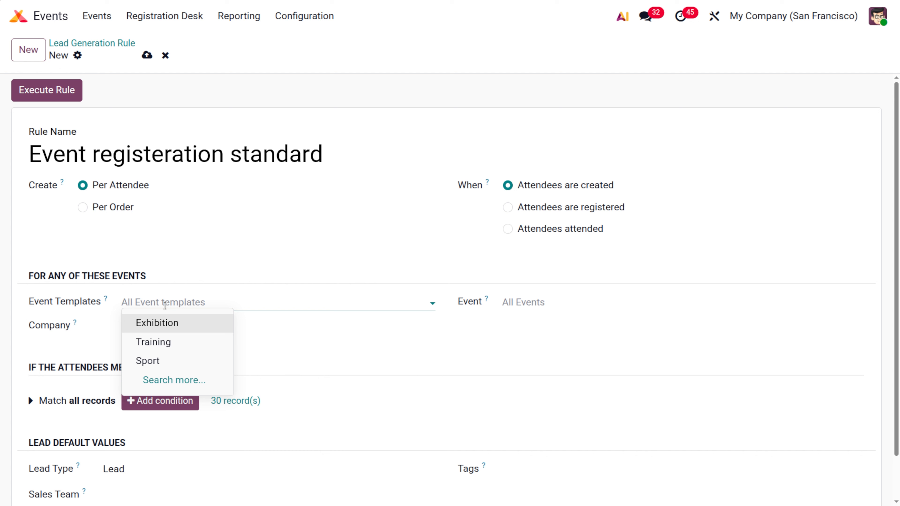
pyautogui.click(174, 319)
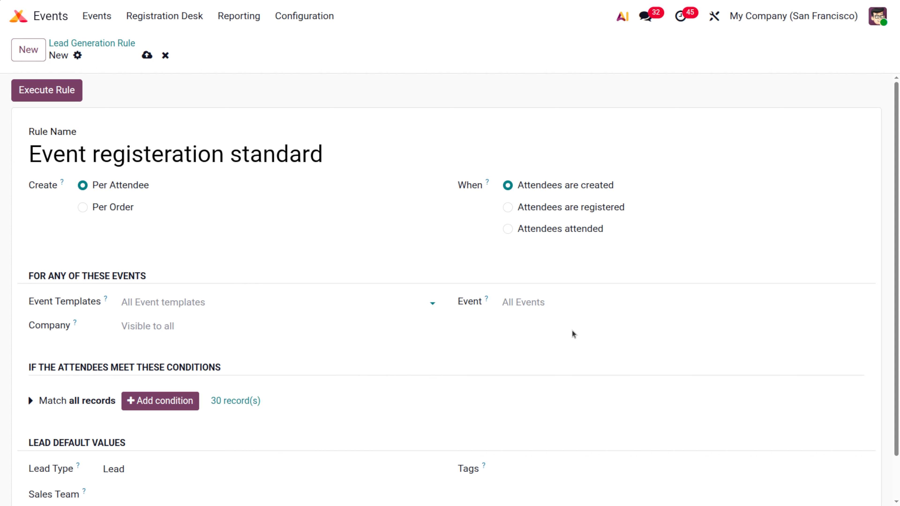
pyautogui.scroll(-2, 387, 358)
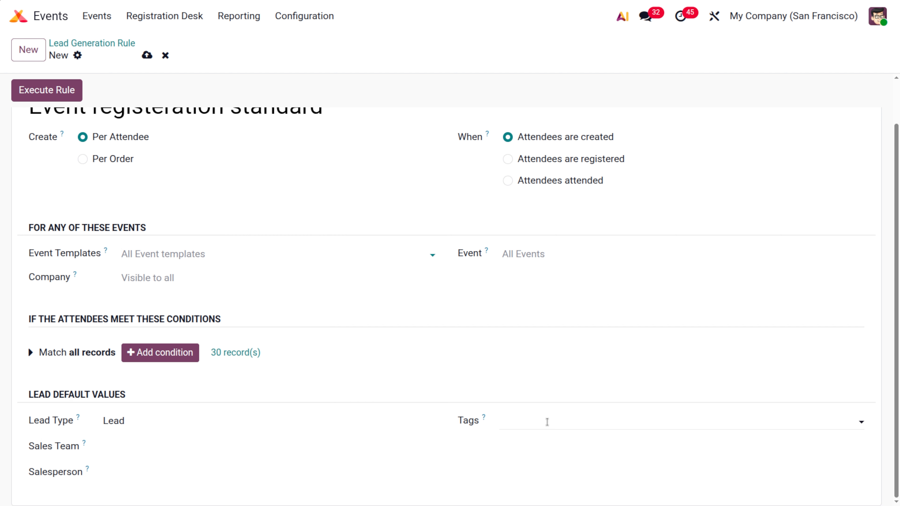
pyautogui.click(547, 422)
pyautogui.write('sta')
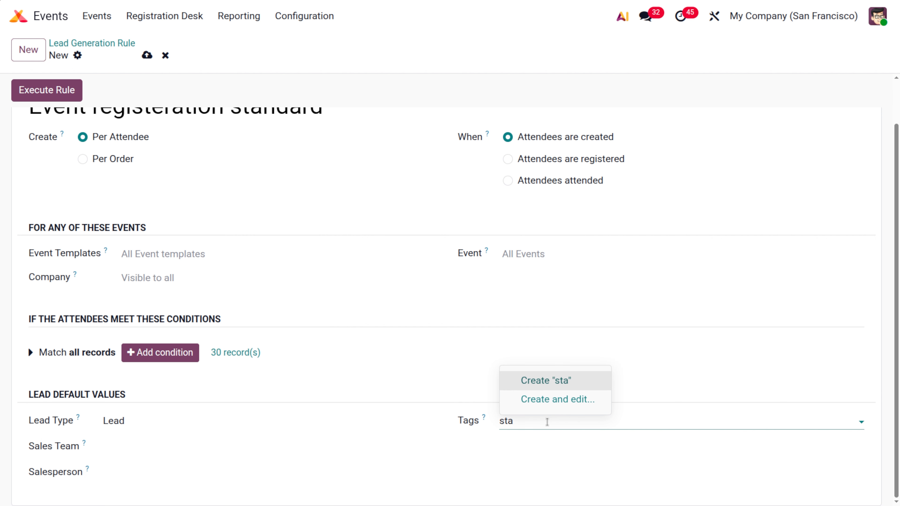
pyautogui.write('ndard')
pyautogui.press('Return')
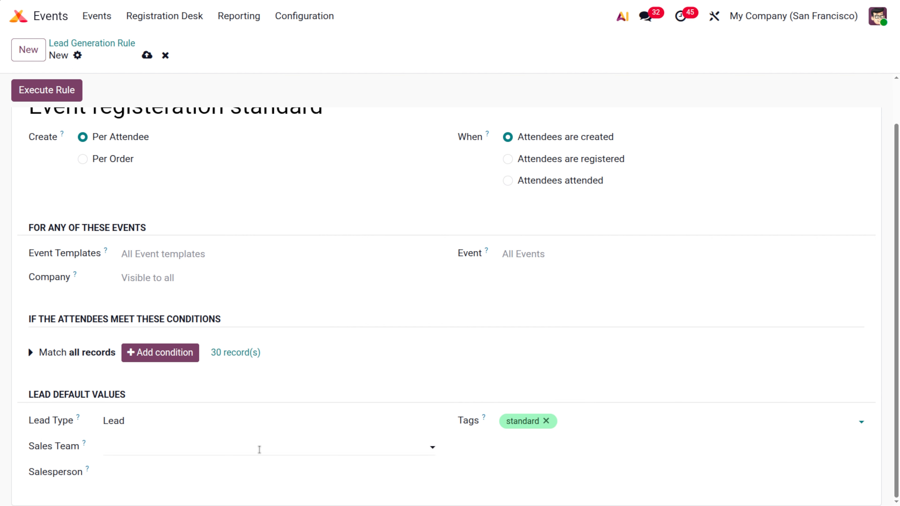
# Set the rule's default sales team to Sales and save the lead generation rule.
pyautogui.click(256, 445)
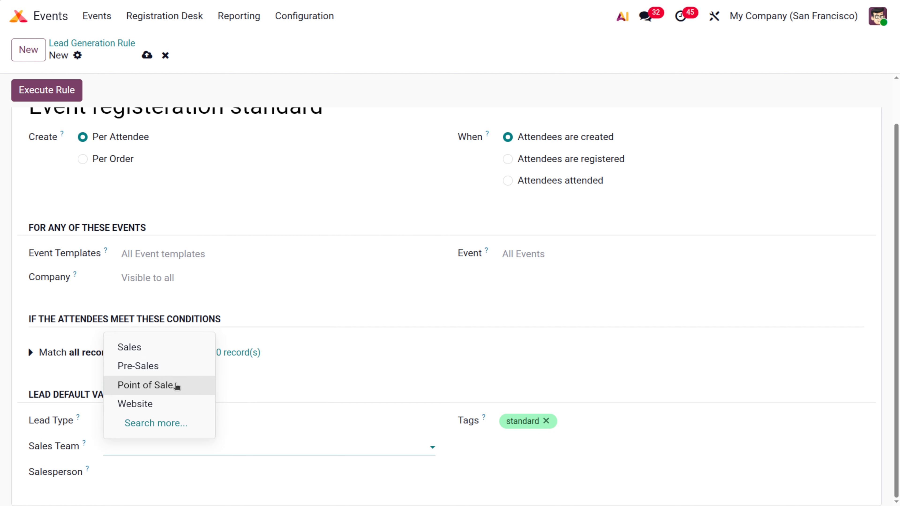
pyautogui.click(155, 353)
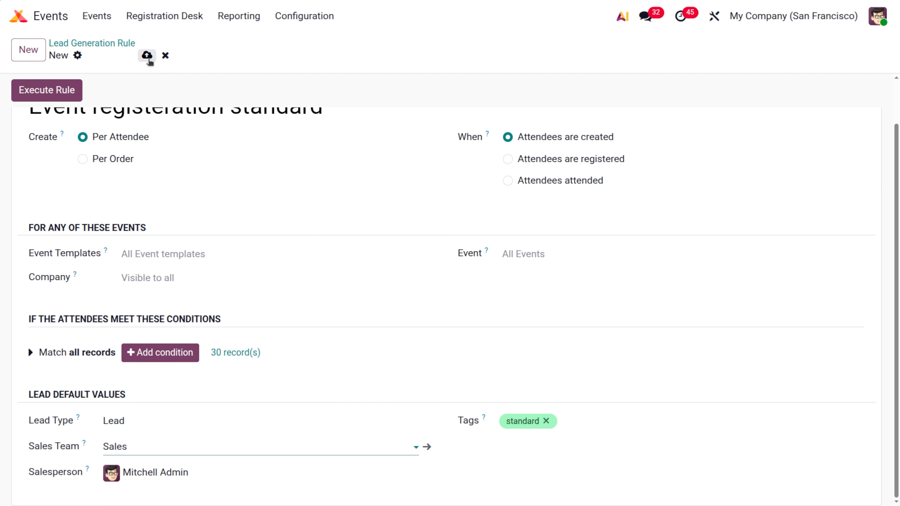
pyautogui.click(147, 57)
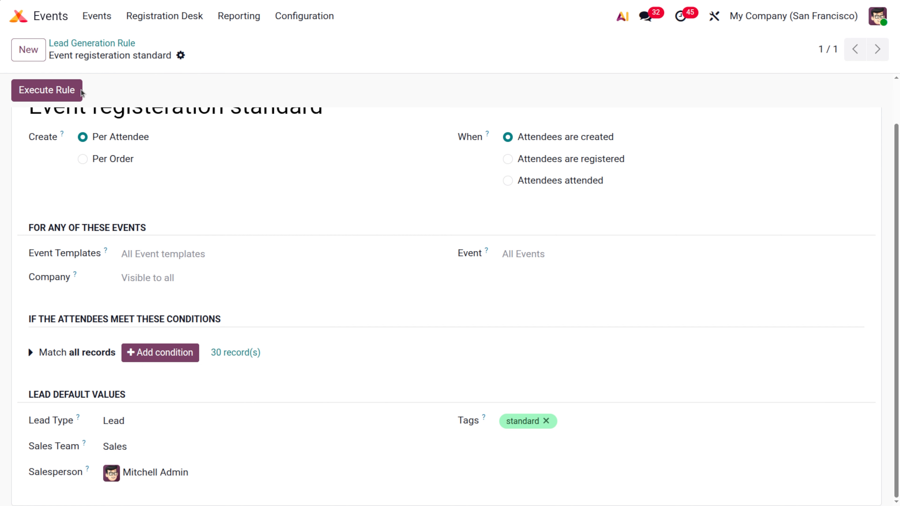
# Execute the "Event registeration standard" rule on existing attendees and return to the list of lead generation rules.
pyautogui.click(54, 98)
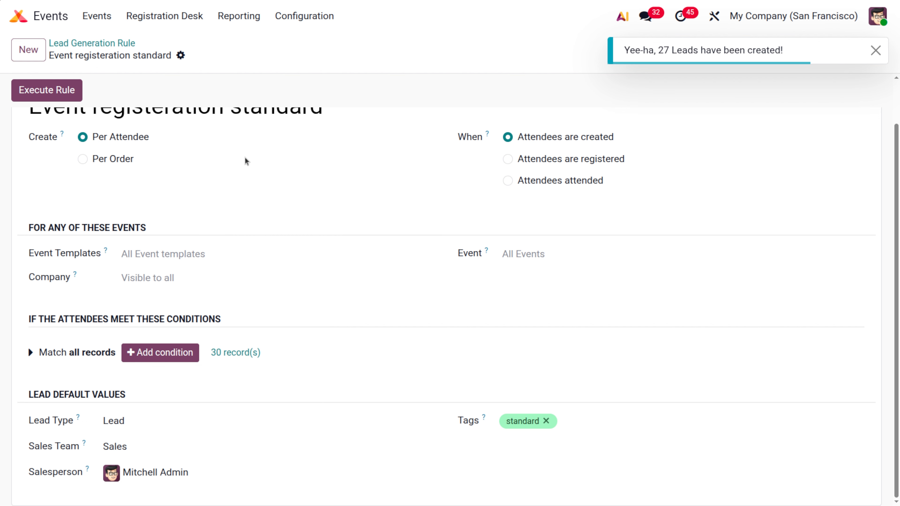
pyautogui.scroll(1, 245, 161)
pyautogui.click(105, 44)
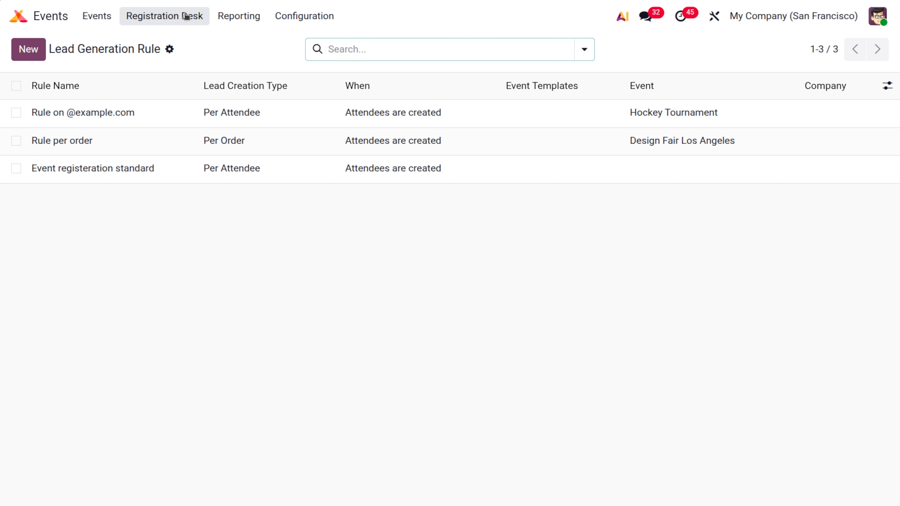
# Open the Conference for Architects event and view its attendees and its generated leads, returning to the event.
pyautogui.click(110, 19)
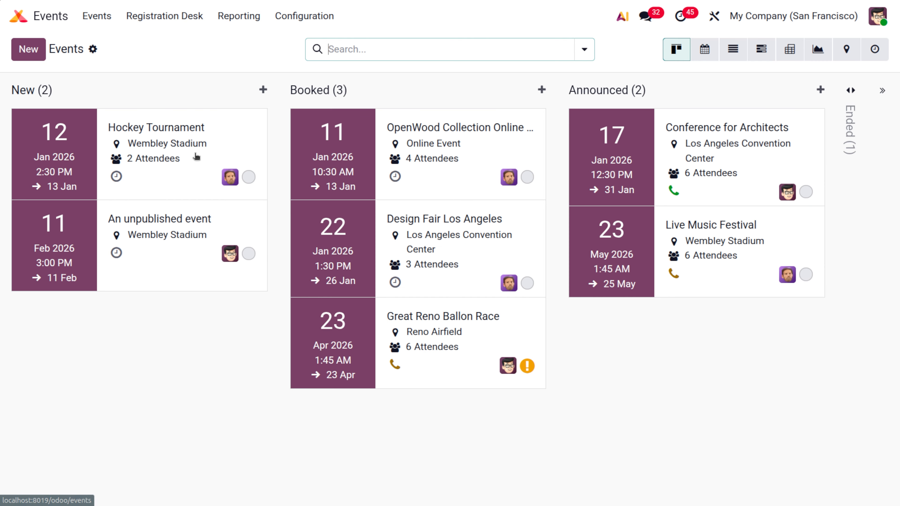
pyautogui.click(660, 141)
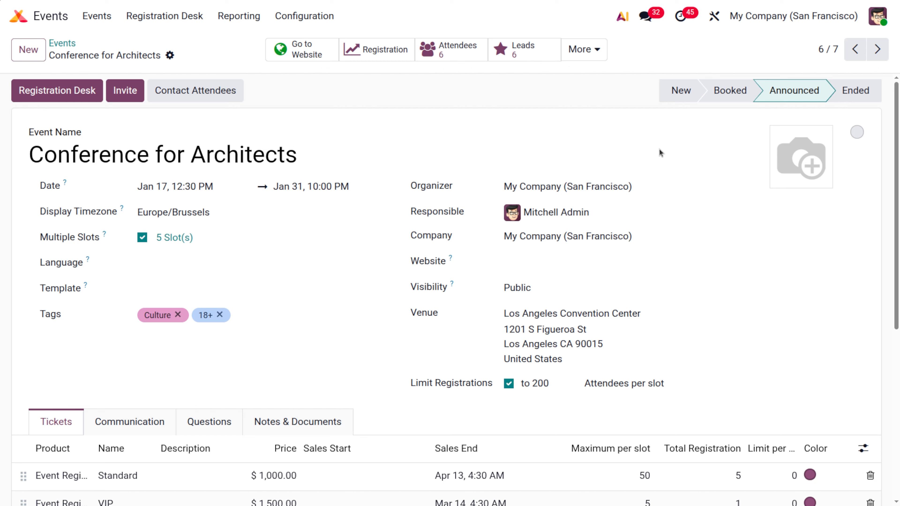
pyautogui.click(459, 53)
pyautogui.click(108, 43)
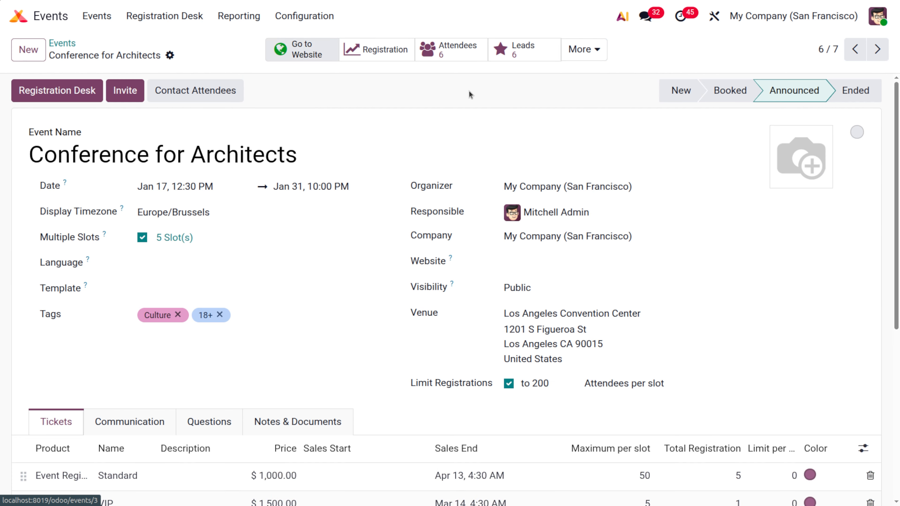
pyautogui.click(520, 60)
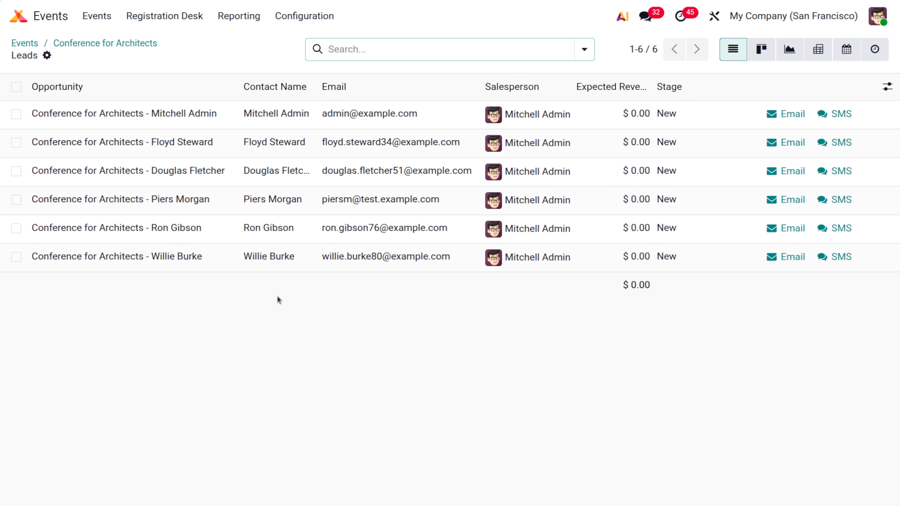
pyautogui.click(129, 44)
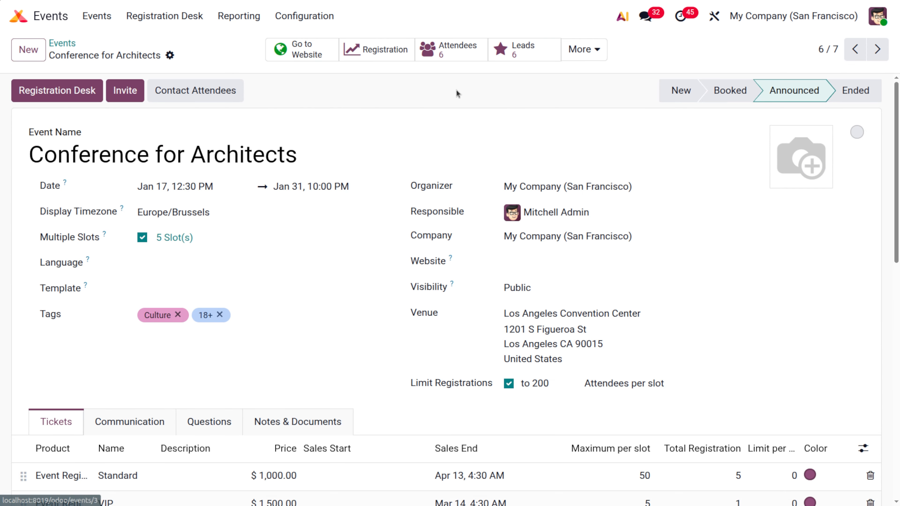
# Mark the event's most recently registered attendee as attending and return to the event.
pyautogui.click(439, 53)
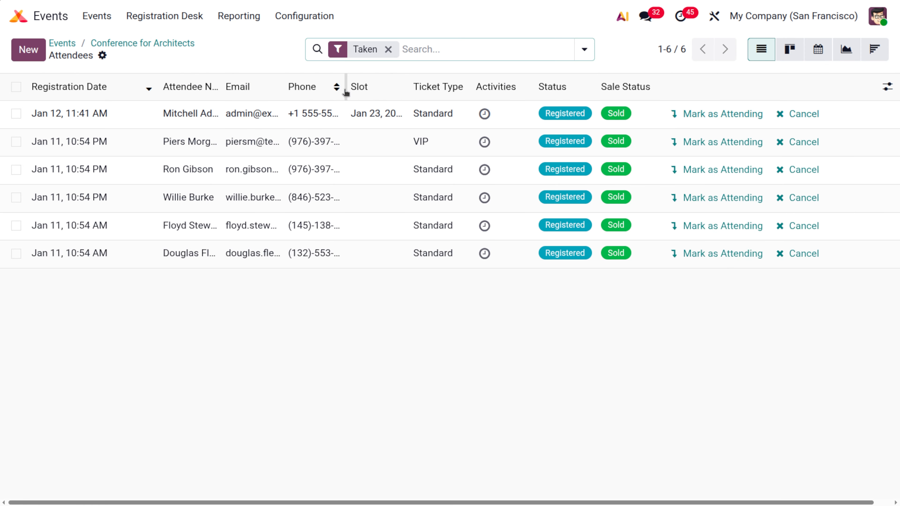
pyautogui.click(735, 118)
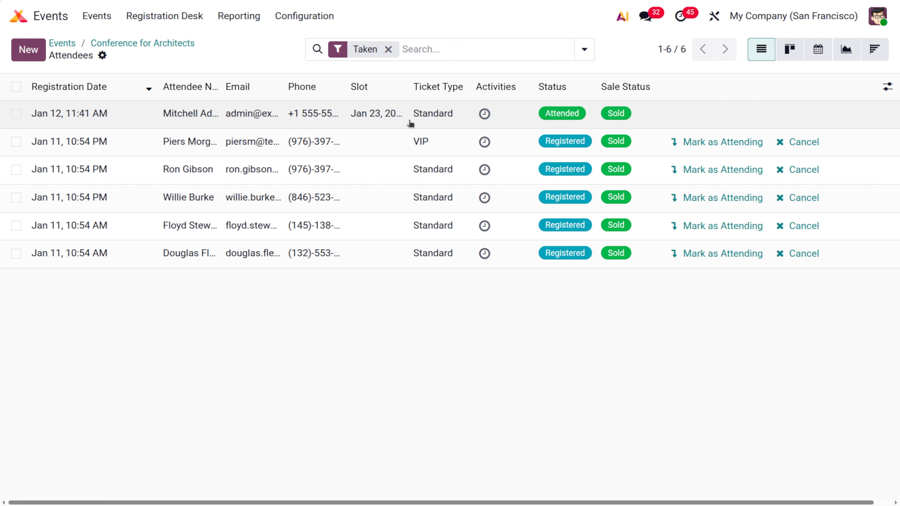
pyautogui.click(154, 45)
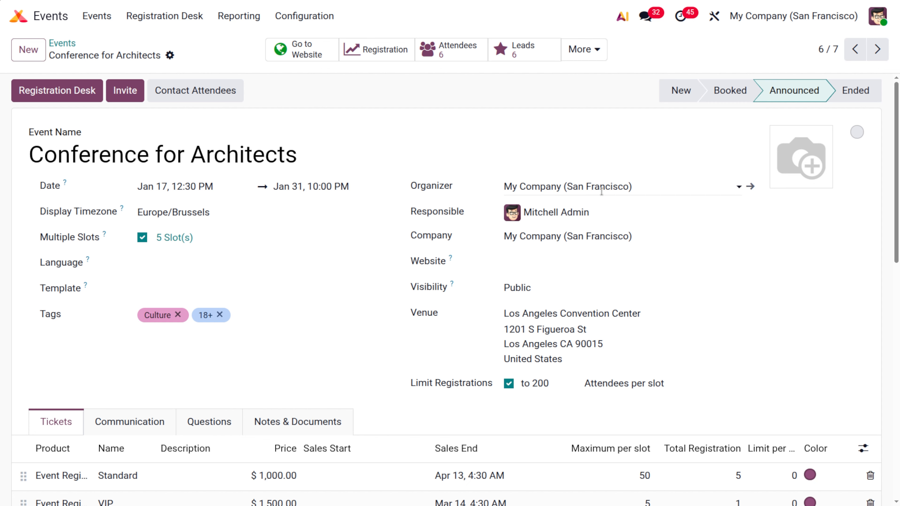
# Open the first lead of the event and examine its contact details, tag, sales team and participant notes.
pyautogui.click(521, 51)
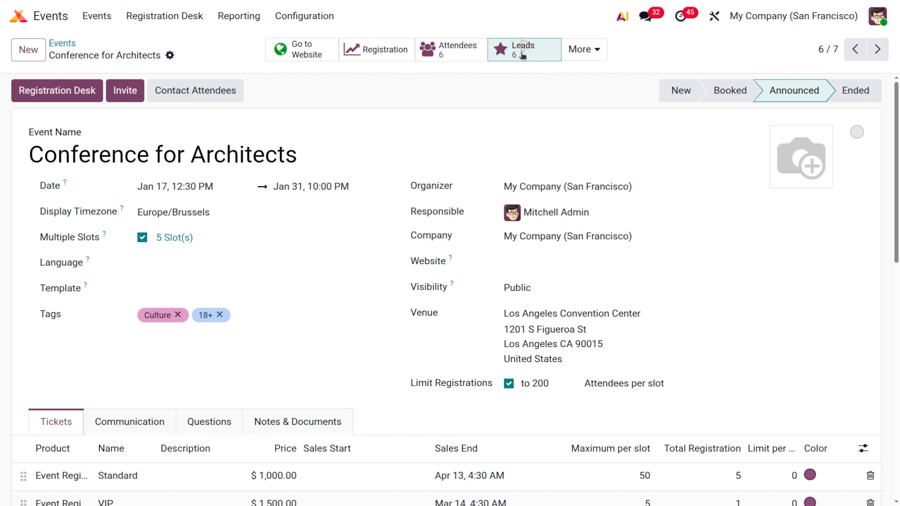
pyautogui.click(177, 124)
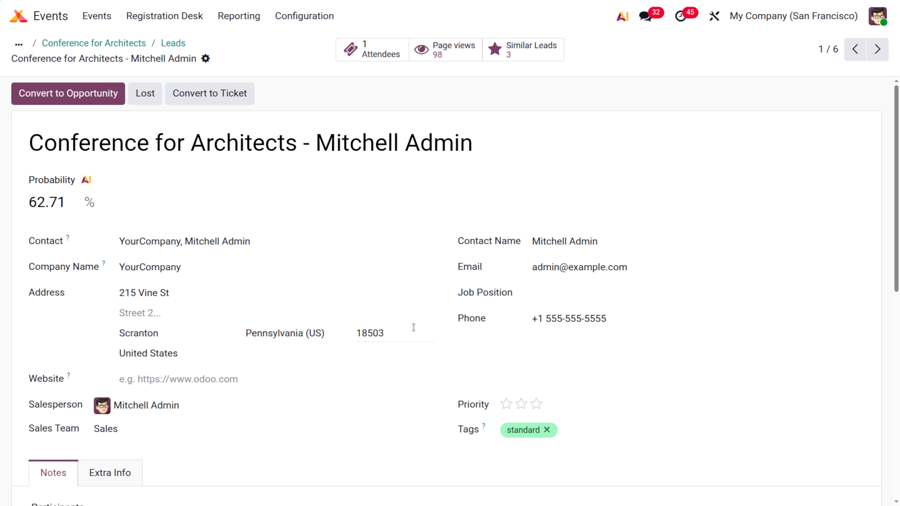
pyautogui.scroll(-5, 413, 328)
pyautogui.scroll(5, 413, 327)
pyautogui.scroll(-5, 173, 419)
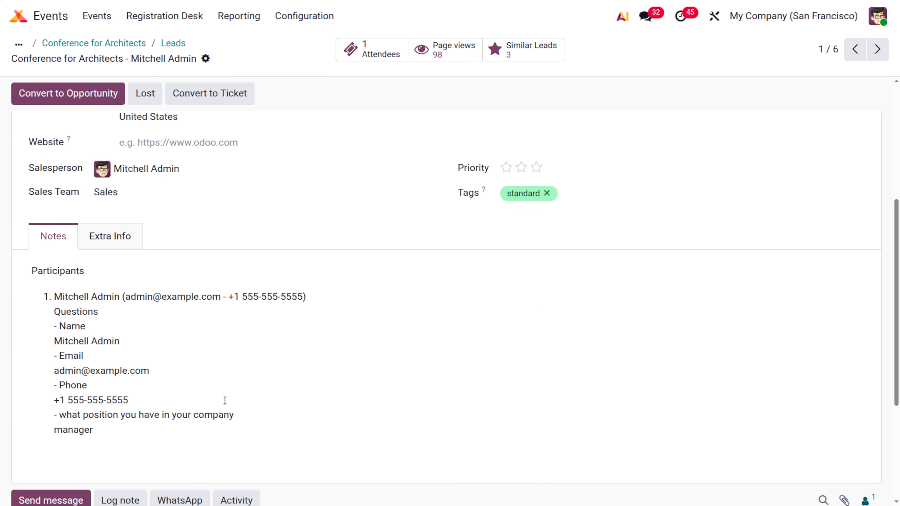
pyautogui.scroll(5, 269, 345)
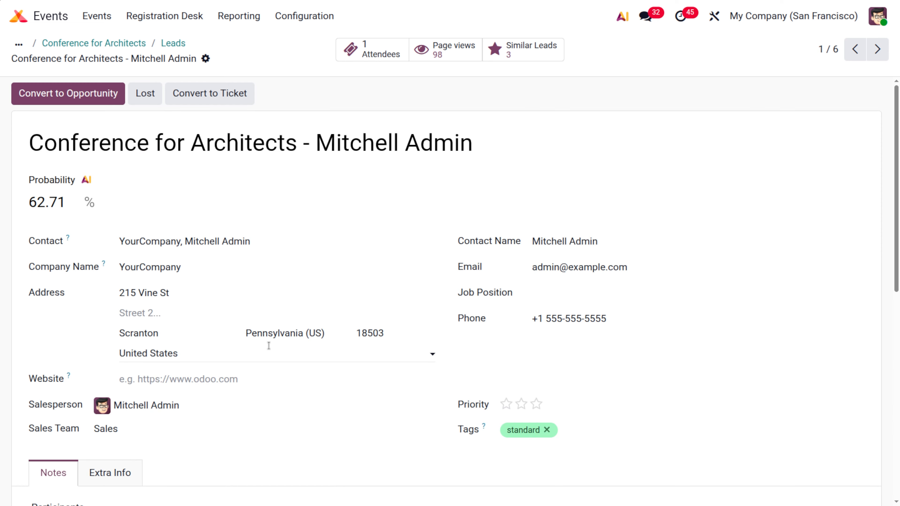
# Check the AI explanation of the lead's winning probability and return to the Conference for Architects event.
pyautogui.click(93, 175)
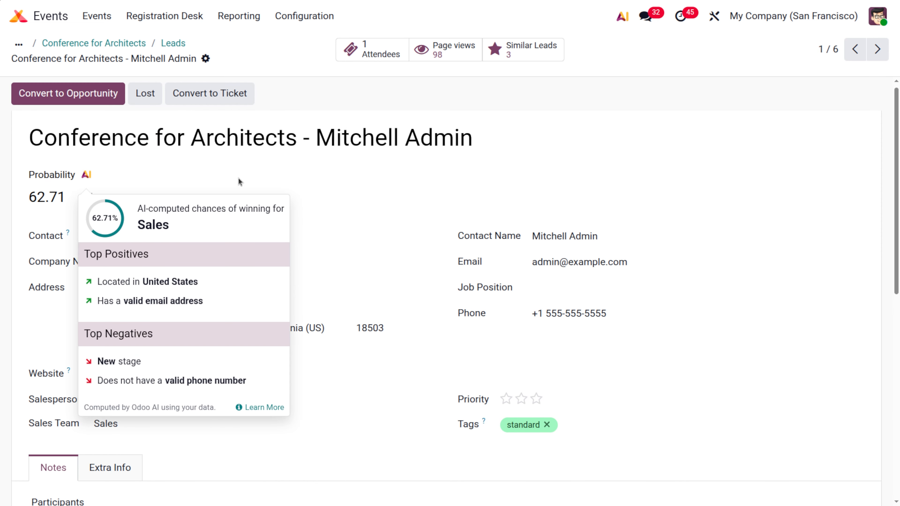
pyautogui.click(237, 177)
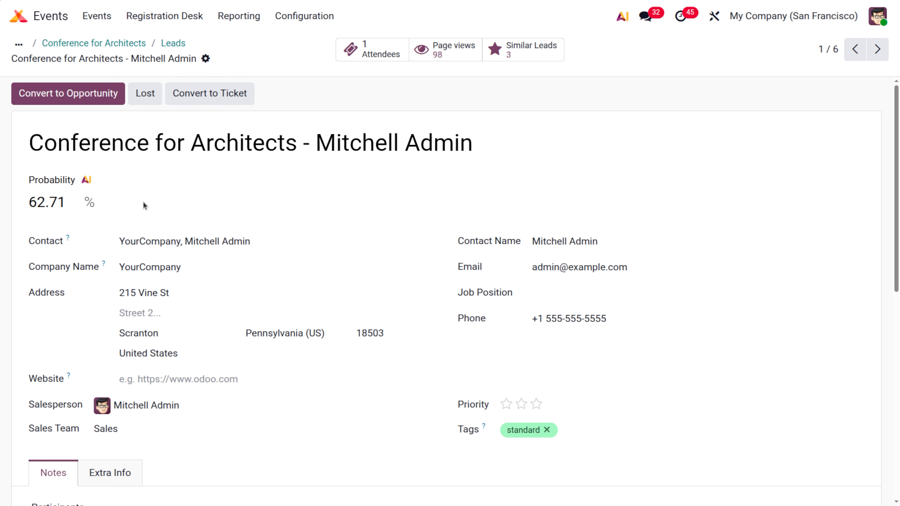
pyautogui.click(82, 44)
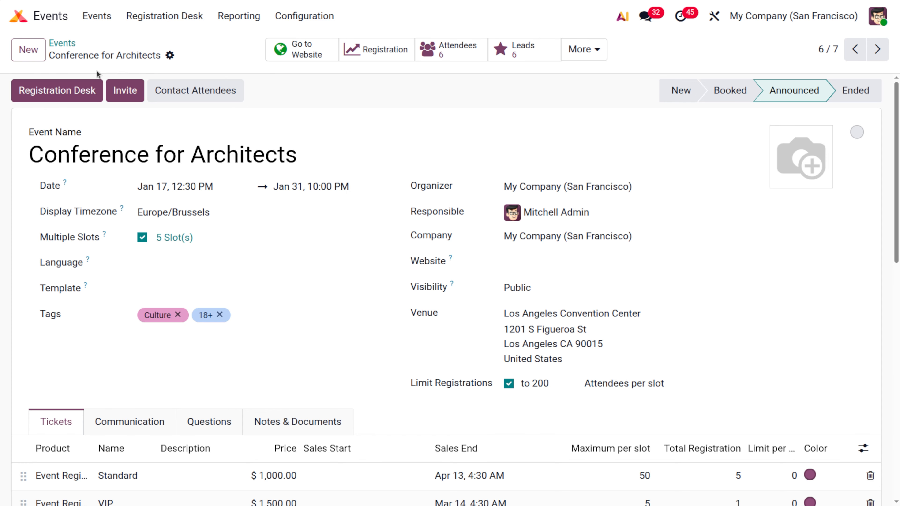